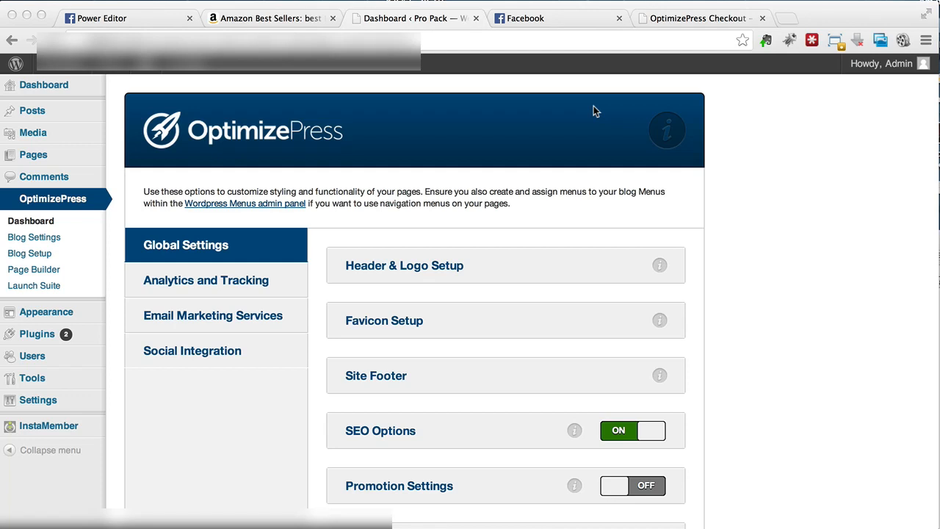
# - Review the Core, Pro and Publisher packages on the OptimizePress checkout page
pyautogui.click(676, 18)
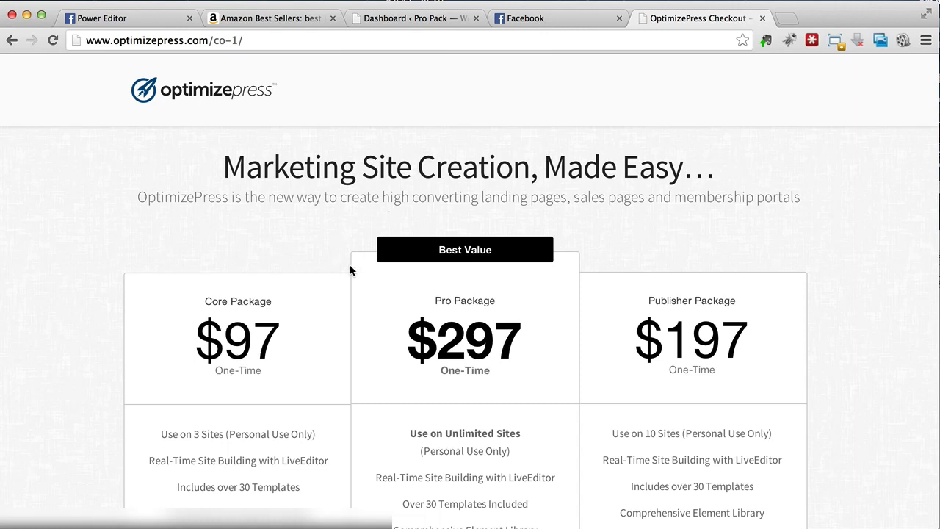
pyautogui.scroll(-3, 345, 270)
pyautogui.scroll(-6, 353, 271)
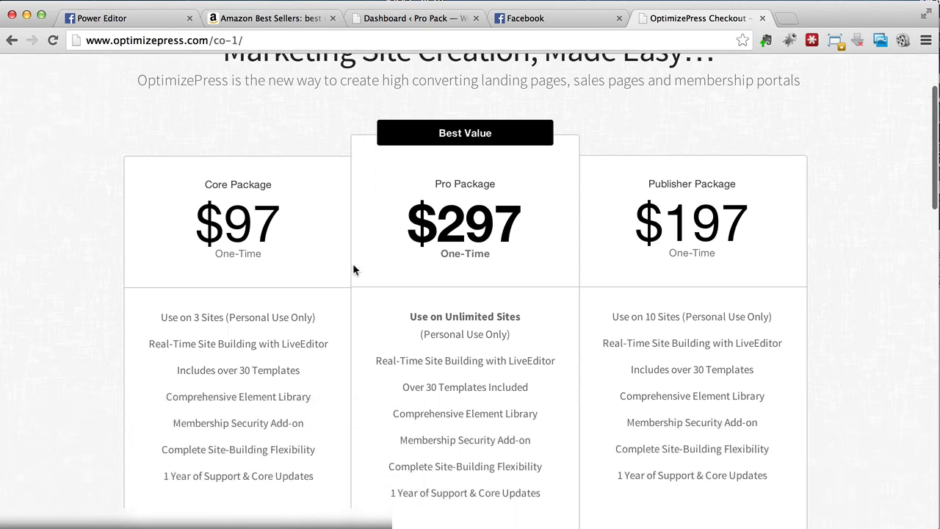
pyautogui.scroll(2, 354, 270)
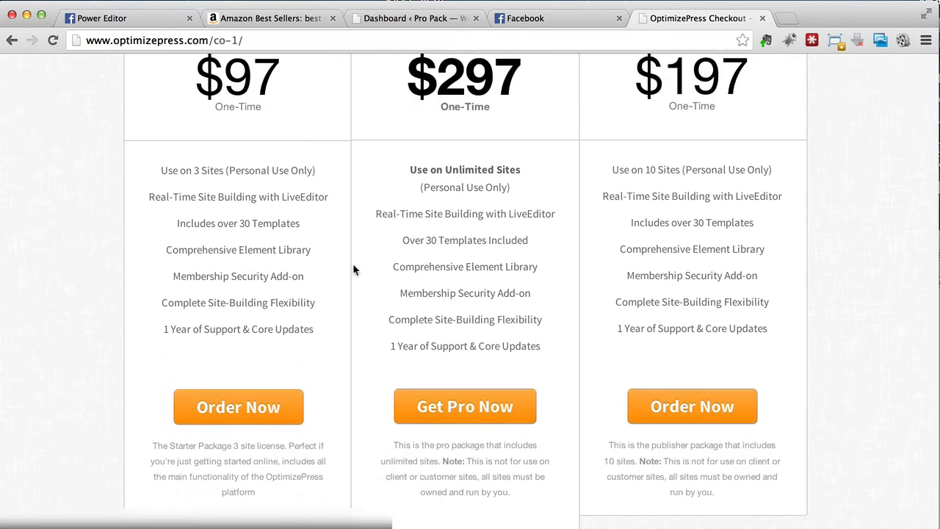
pyautogui.scroll(2, 353, 270)
pyautogui.scroll(3, 353, 271)
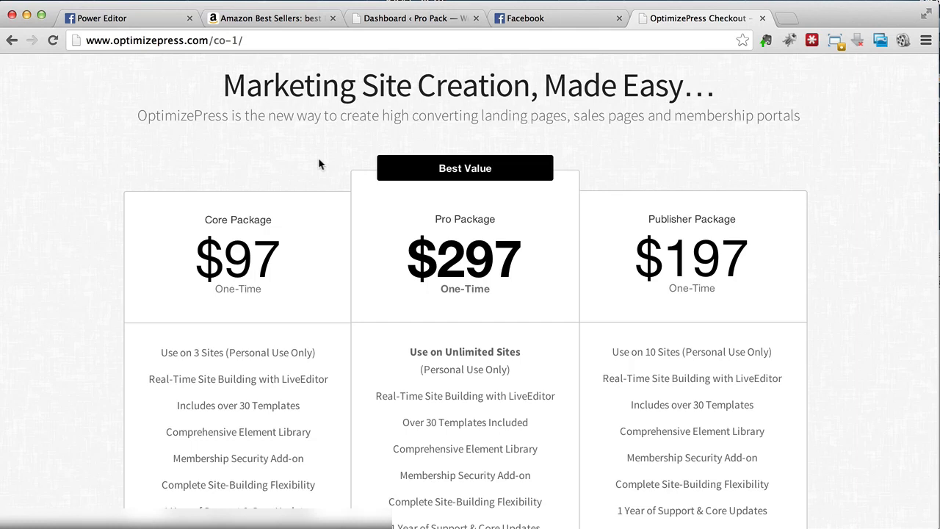
pyautogui.scroll(3, 318, 157)
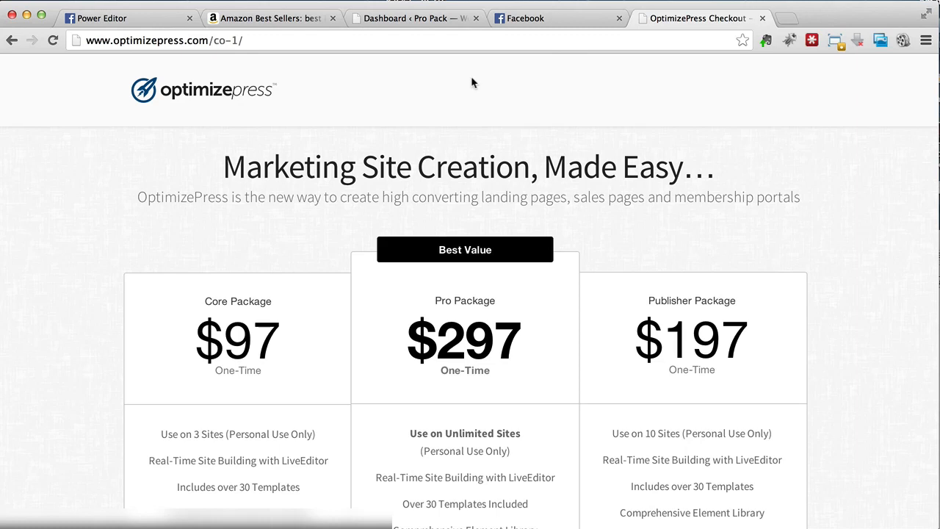
# - Return to the OptimizePress dashboard, start a new page in Page Builder and name it "Squeeze Page FB"
pyautogui.click(431, 18)
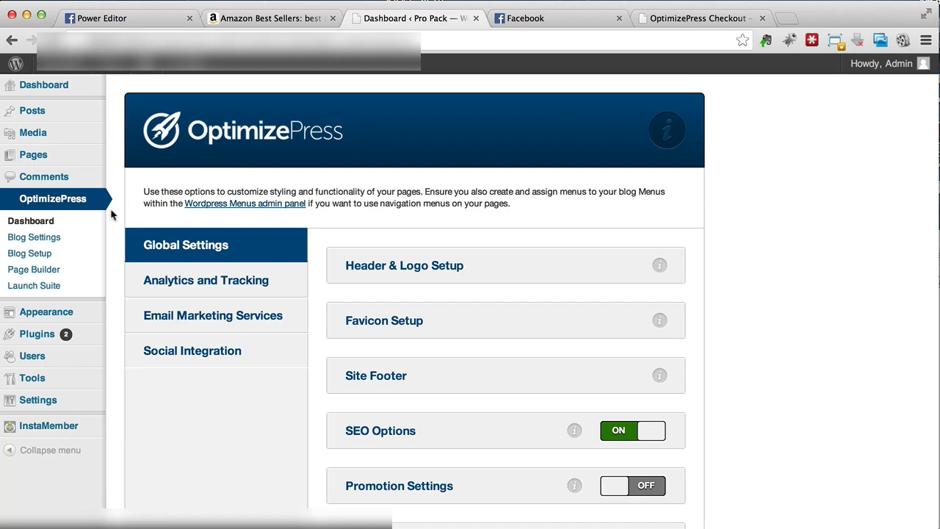
pyautogui.click(63, 277)
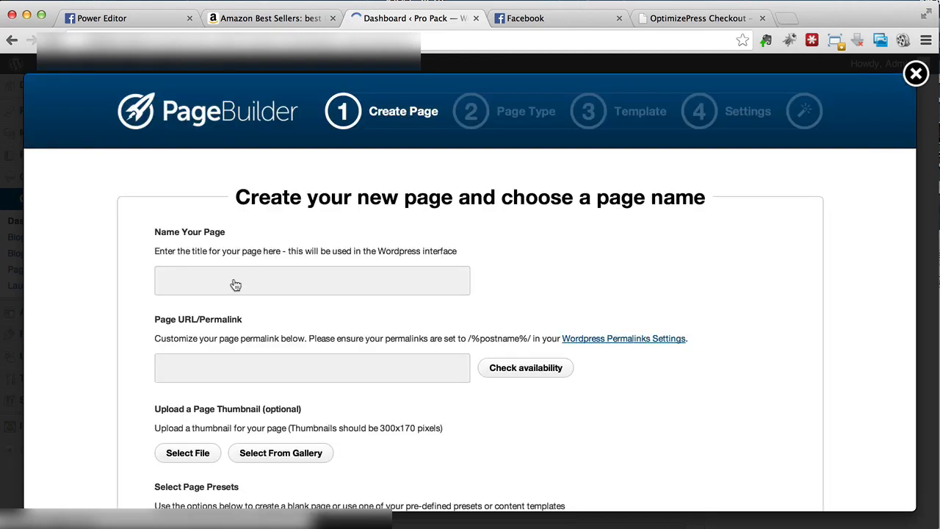
pyautogui.click(231, 287)
pyautogui.write('*S')
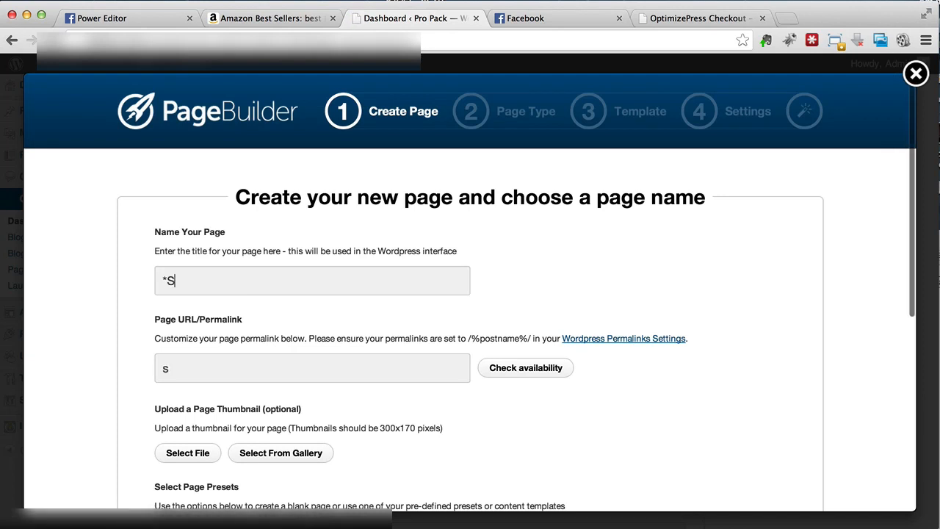
pyautogui.write('queeze Page FB')
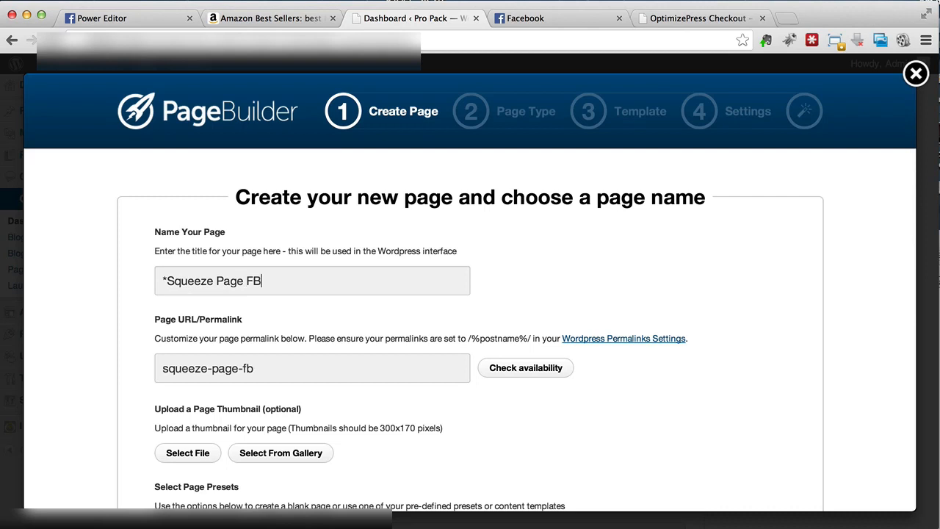
pyautogui.press('super+Left')
pyautogui.hotkey('shift', 'Right')
pyautogui.press('BackSpace')
pyautogui.press('super+Right')
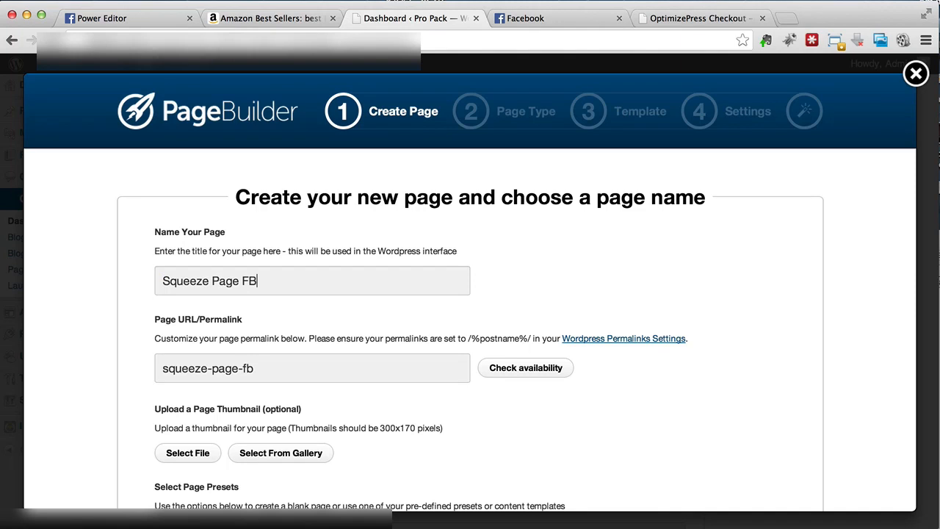
# - Change the ending of the page name so it reads "Squeeze Page - Belly Fat"
pyautogui.hotkey('shift', 'Left')
pyautogui.hotkey('shift', 'Left')
pyautogui.write('- Weight Loss')
pyautogui.hotkey('shift', 'Left')
pyautogui.hotkey('shift', 'Left')
pyautogui.hotkey('shift', 'Left')
pyautogui.hotkey('shift', 'Left')
pyautogui.hotkey('shift', 'Left')
pyautogui.hotkey('shift', 'Left')
pyautogui.hotkey('shift', 'Left')
pyautogui.hotkey('shift', 'Left')
pyautogui.hotkey('shift', 'Left')
pyautogui.hotkey('shift', 'Left')
pyautogui.hotkey('shift', 'Left')
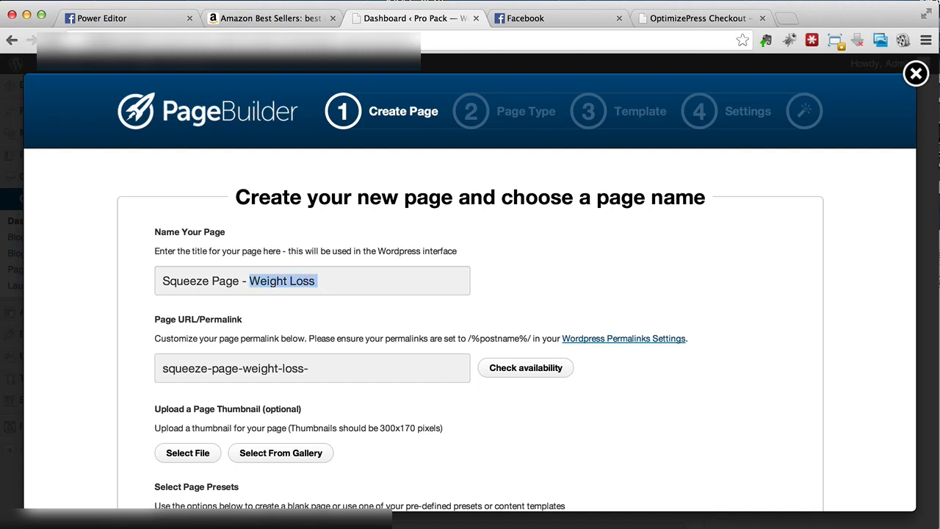
pyautogui.hotkey('shift', 'Left')
pyautogui.write('Belly ')
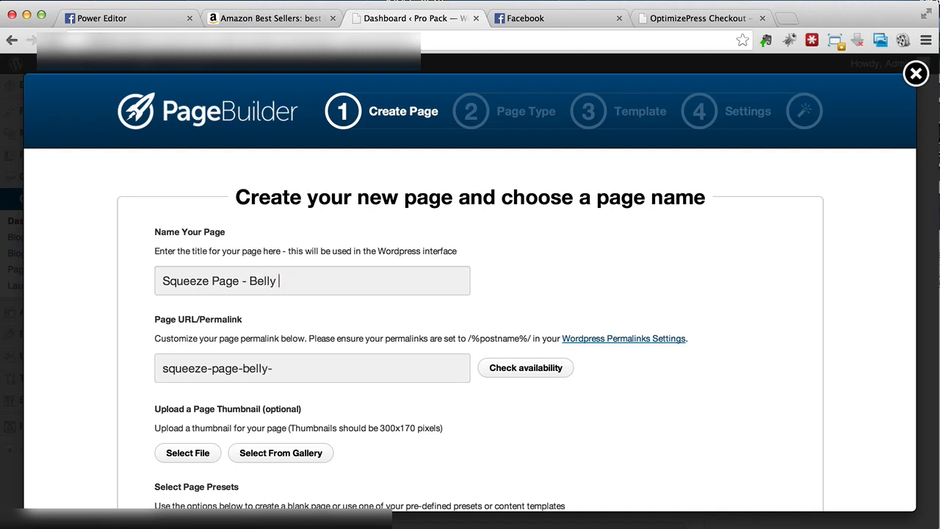
pyautogui.write('Fat')
# - Switch the page preset to Use a Content Template and look through the home, membership and opt-in page templates
pyautogui.scroll(-2, 300, 281)
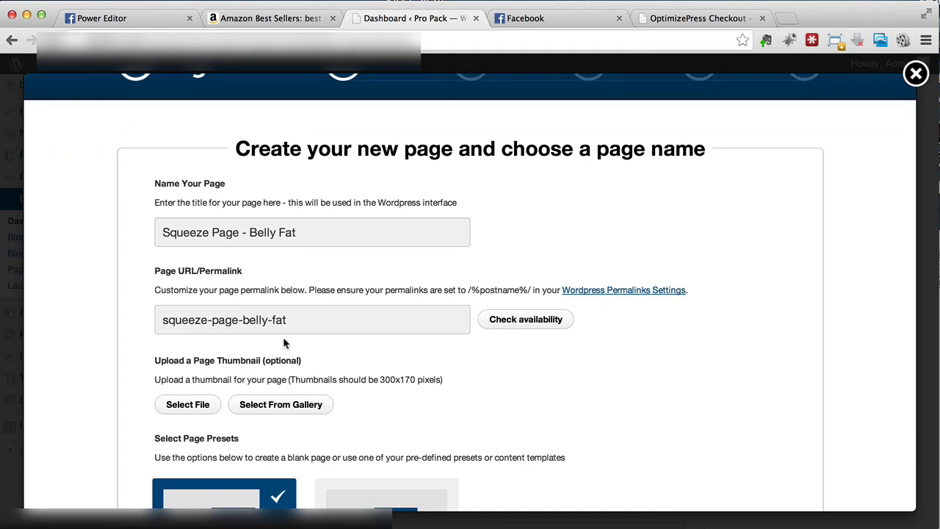
pyautogui.scroll(-8, 300, 323)
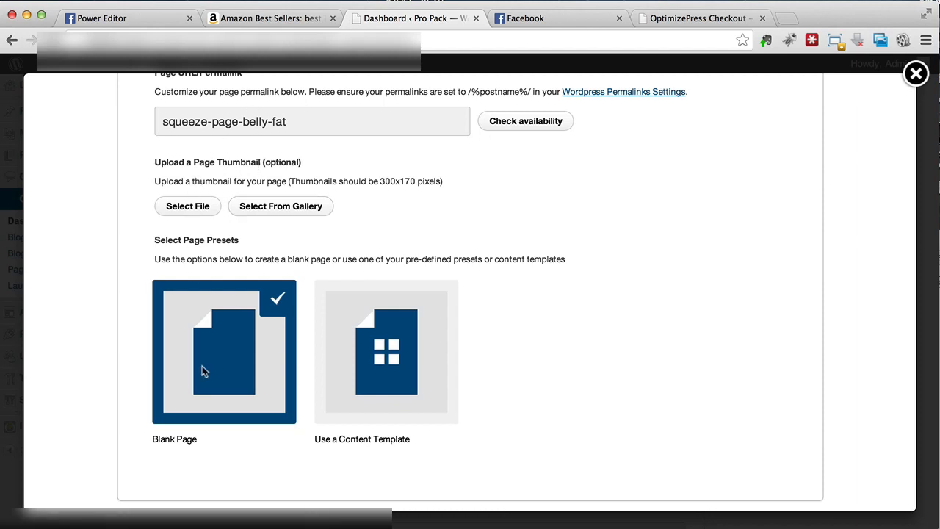
pyautogui.scroll(-3, 239, 404)
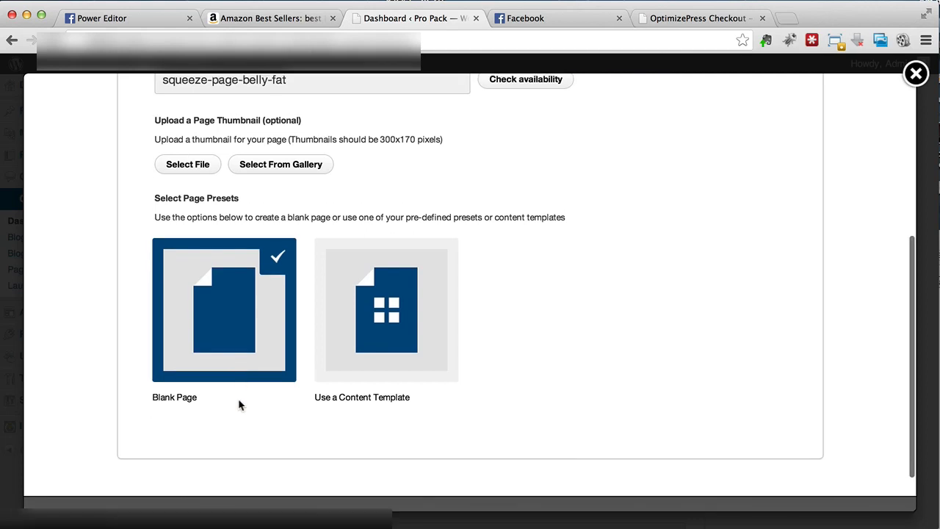
pyautogui.click(348, 346)
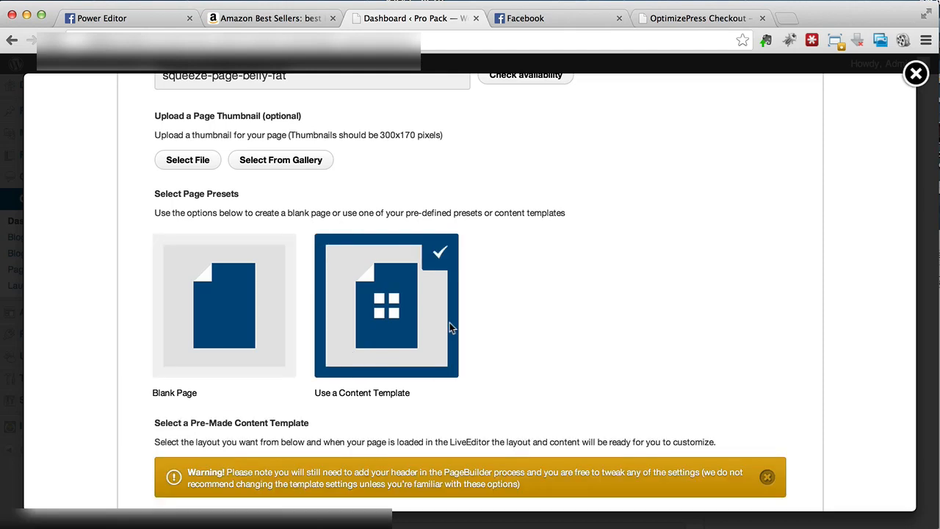
pyautogui.scroll(-5, 450, 323)
pyautogui.scroll(-4, 449, 321)
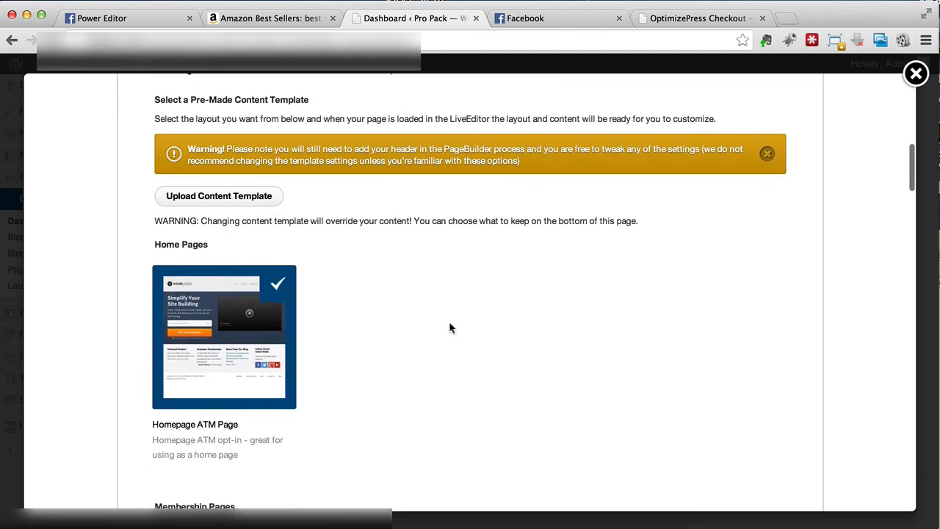
pyautogui.scroll(3, 449, 321)
pyautogui.scroll(-9, 448, 321)
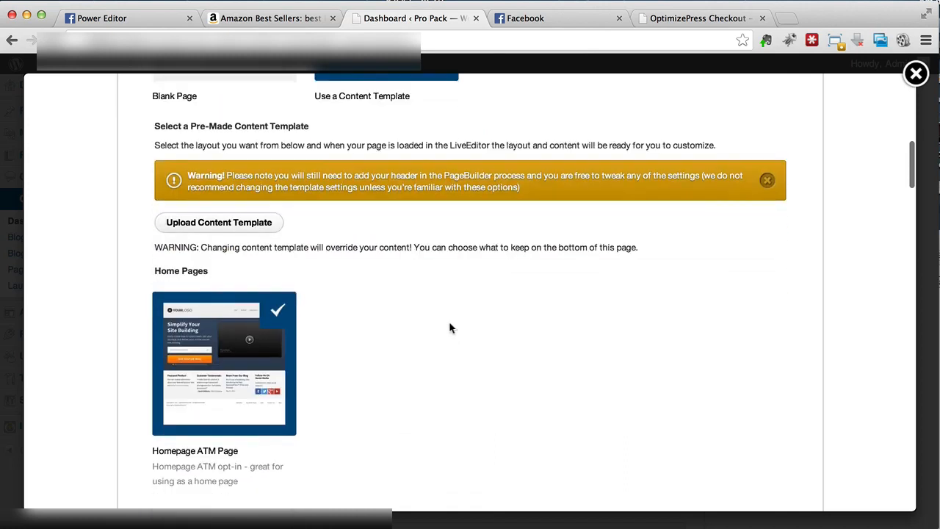
pyautogui.scroll(-8, 449, 324)
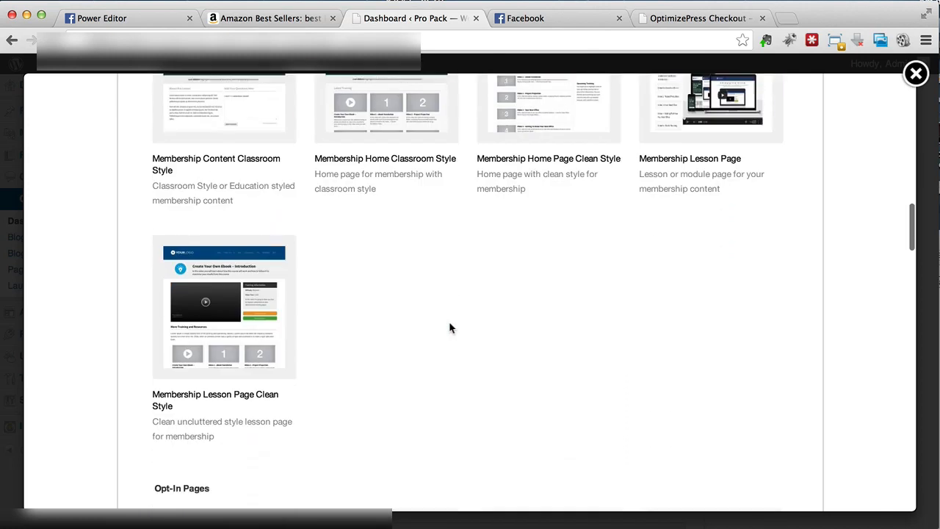
pyautogui.scroll(-5, 449, 324)
pyautogui.scroll(-3, 449, 321)
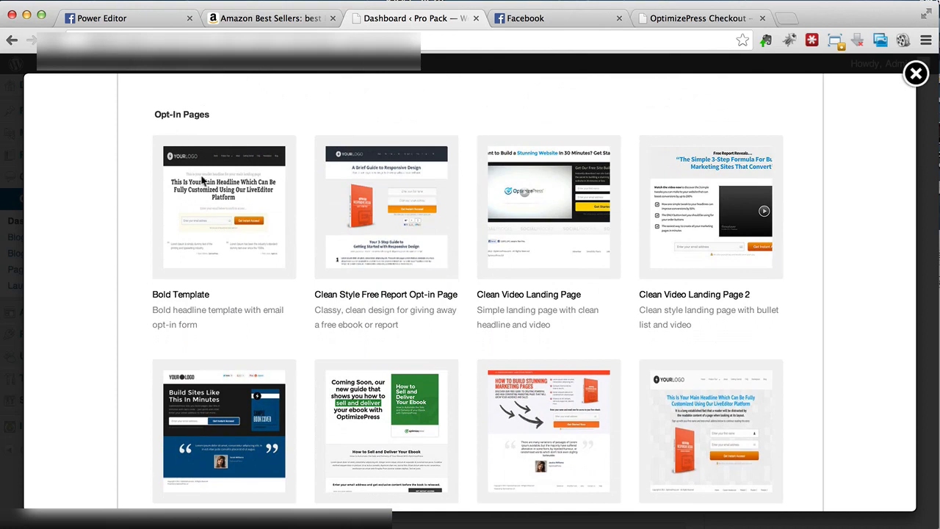
pyautogui.scroll(-1, 202, 180)
pyautogui.scroll(-6, 201, 174)
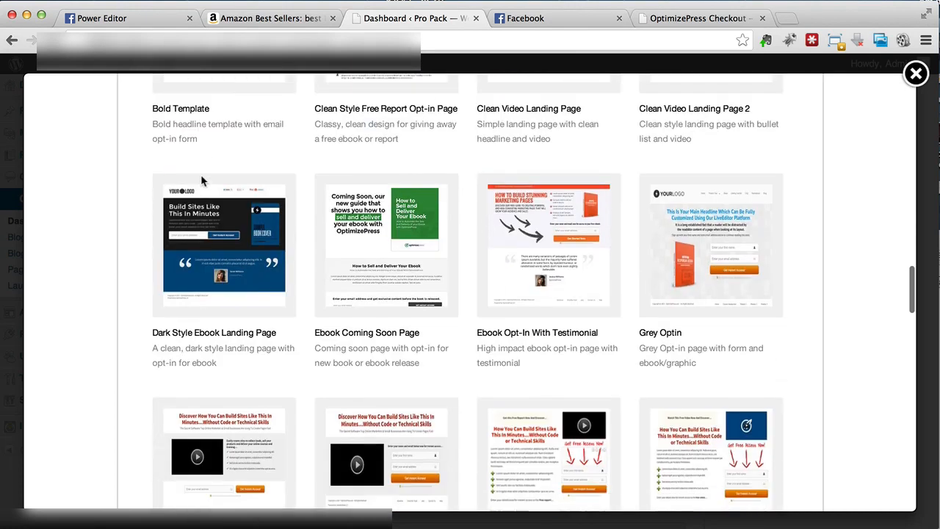
pyautogui.scroll(-3, 201, 179)
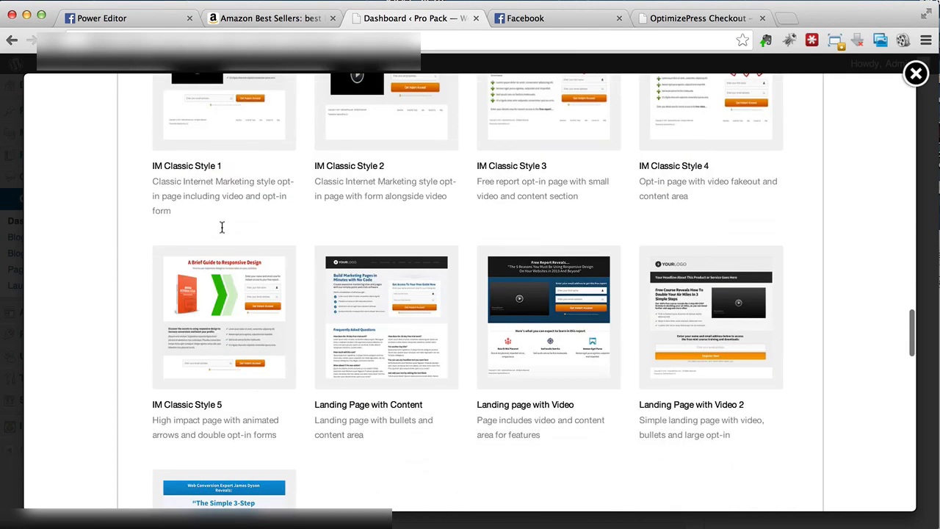
pyautogui.scroll(-2, 267, 352)
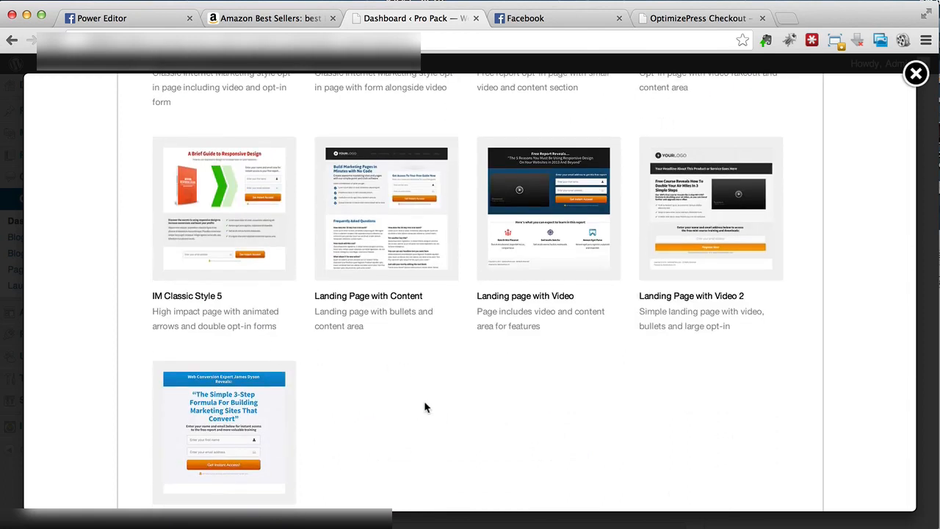
pyautogui.scroll(1, 424, 404)
pyautogui.scroll(5, 424, 400)
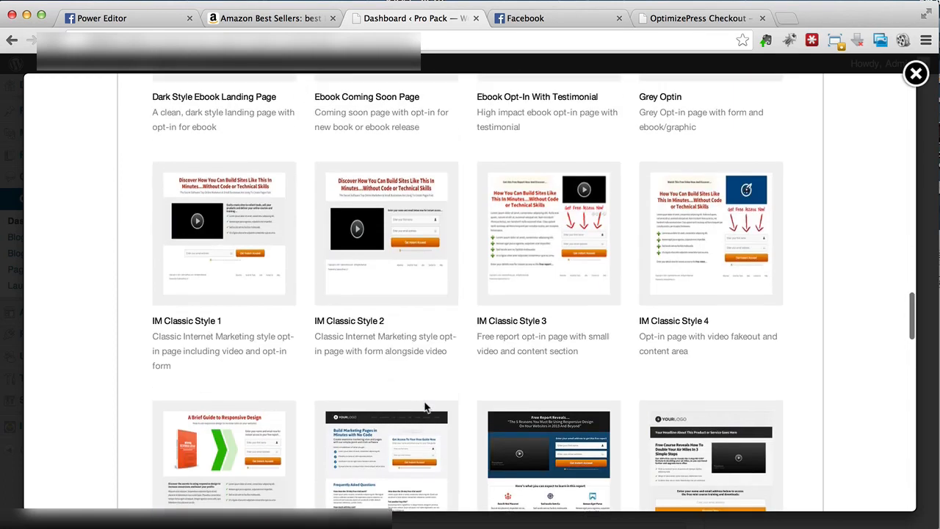
pyautogui.scroll(2, 424, 402)
pyautogui.scroll(1, 425, 406)
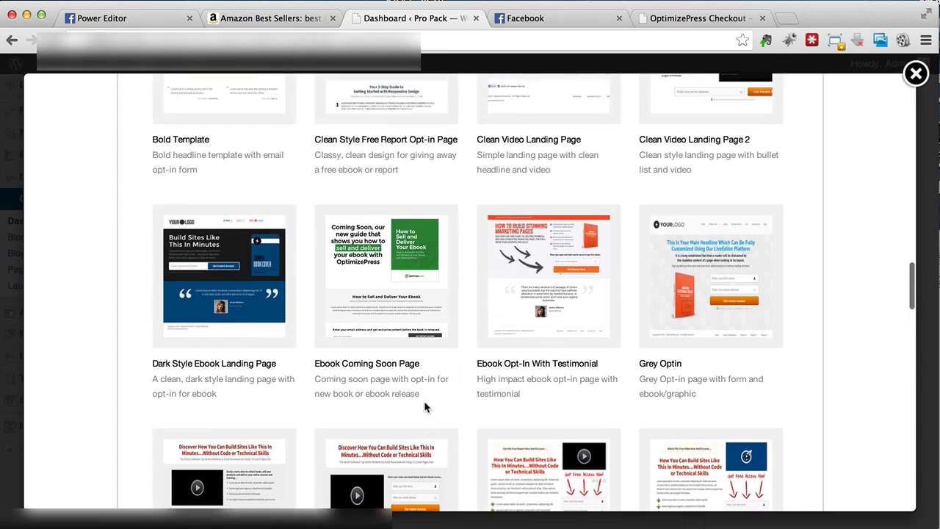
pyautogui.scroll(2, 425, 406)
pyautogui.scroll(15, 424, 404)
pyautogui.scroll(8, 424, 402)
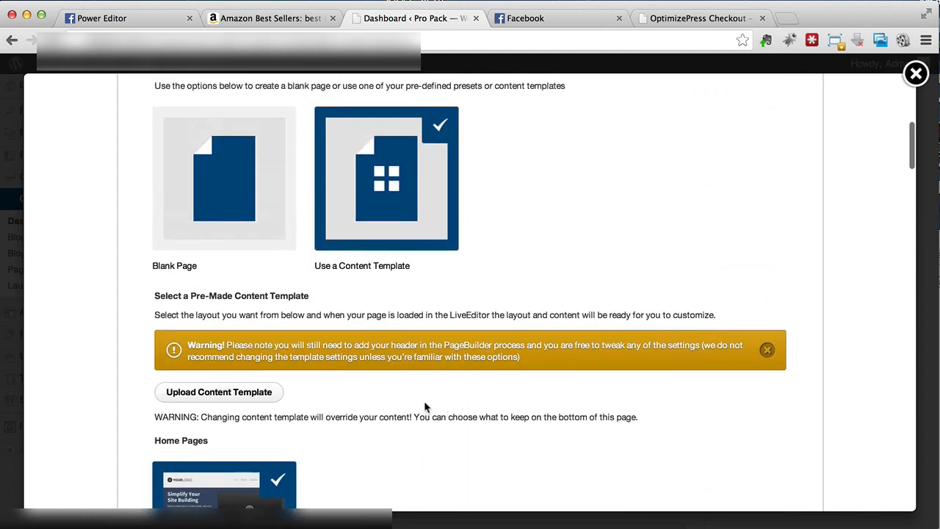
# - Set the page preset to Blank Page and continue with Landing Page as the page type to reach the template choice
pyautogui.click(237, 288)
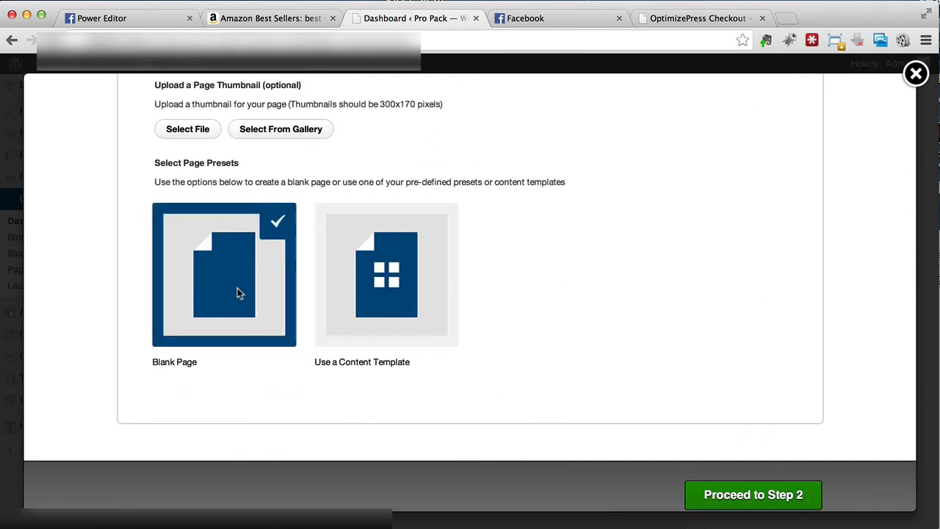
pyautogui.click(747, 498)
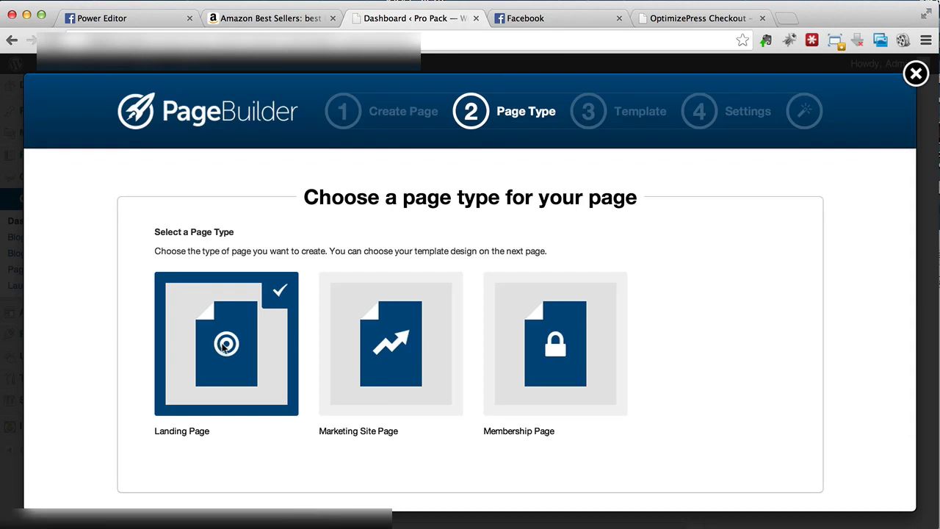
pyautogui.scroll(-3, 221, 346)
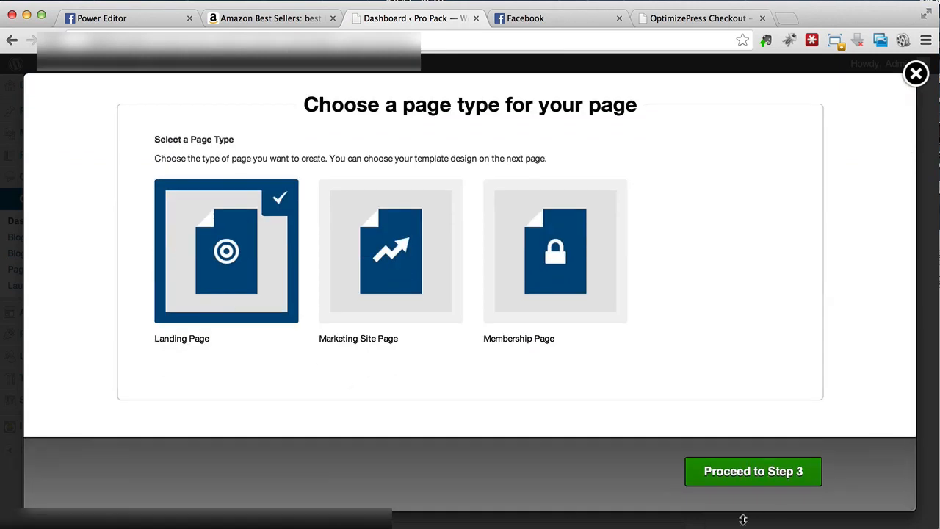
pyautogui.click(749, 475)
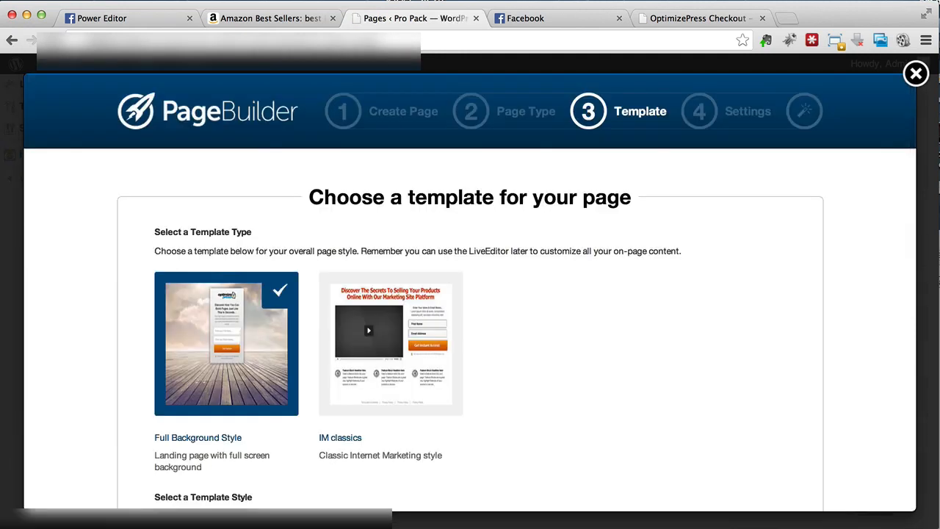
# - Look through the Full Background Style and IM classics template types and the white and black box template styles
pyautogui.scroll(-5, 598, 282)
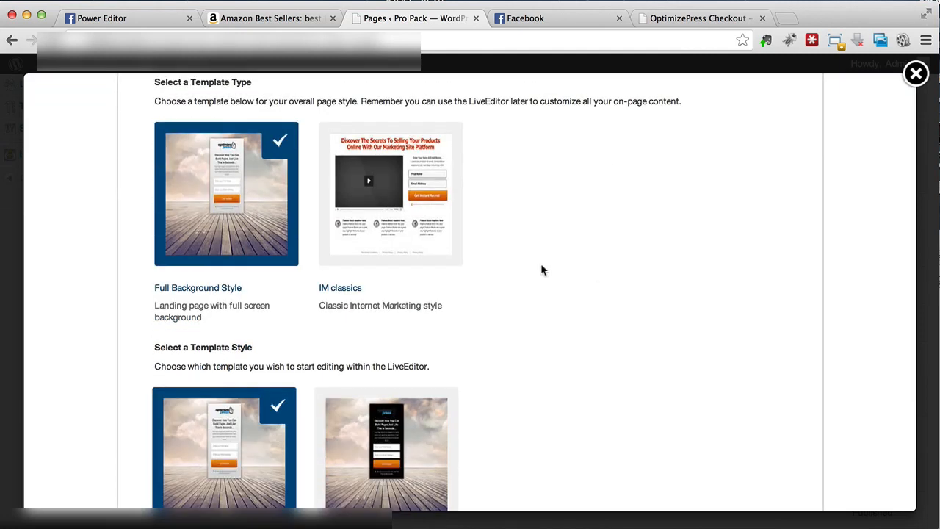
pyautogui.scroll(2, 541, 270)
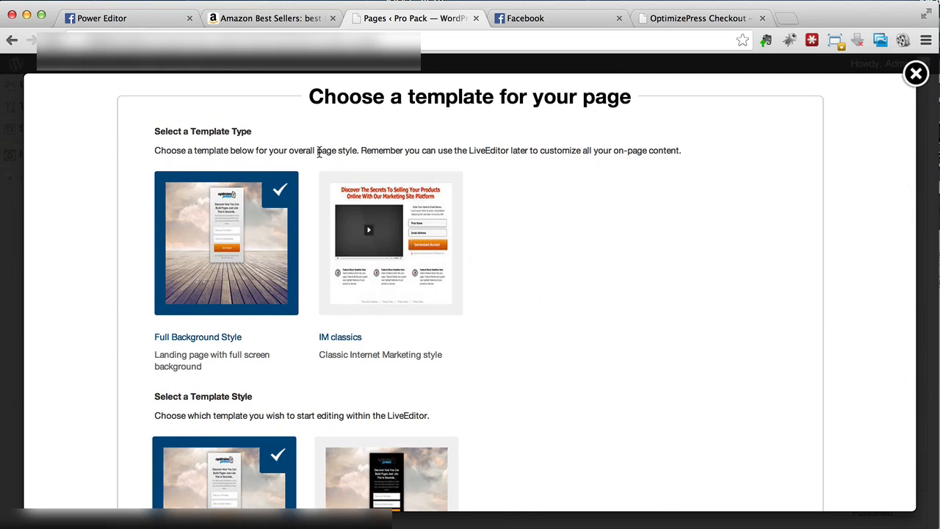
pyautogui.scroll(-2, 318, 154)
pyautogui.scroll(-5, 318, 156)
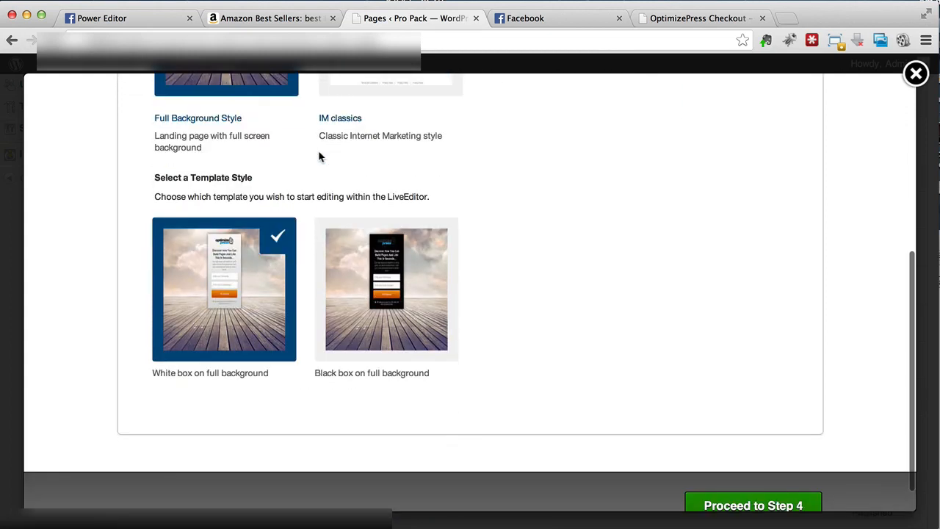
pyautogui.scroll(-1, 319, 156)
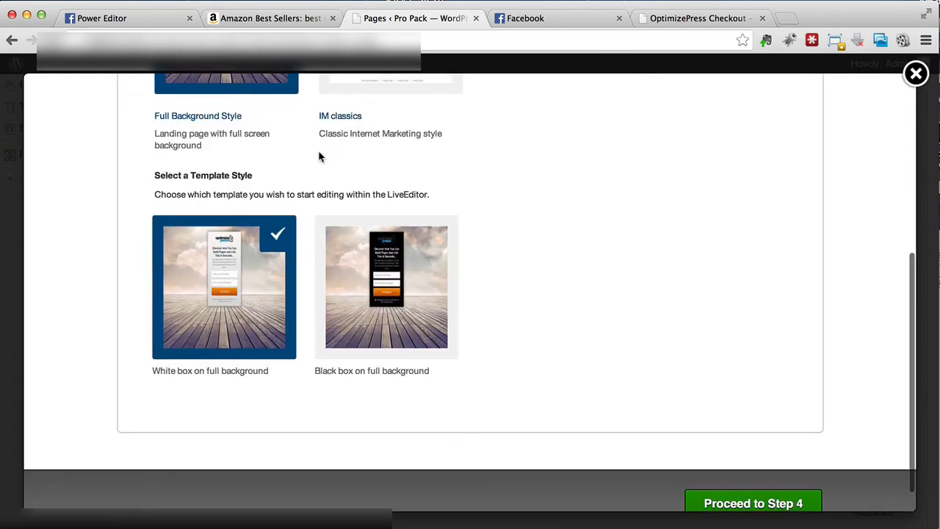
pyautogui.scroll(1, 318, 157)
pyautogui.scroll(1, 319, 152)
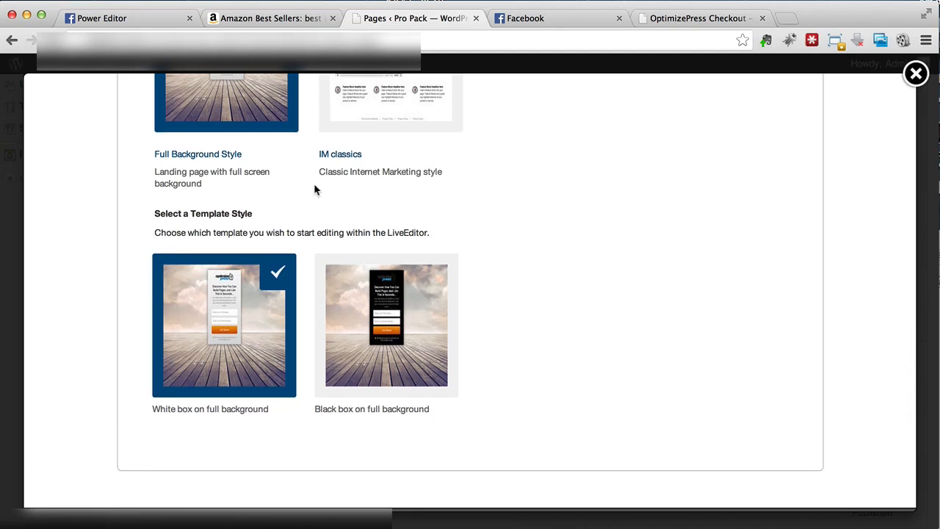
pyautogui.scroll(4, 313, 190)
pyautogui.moveTo(359, 199)
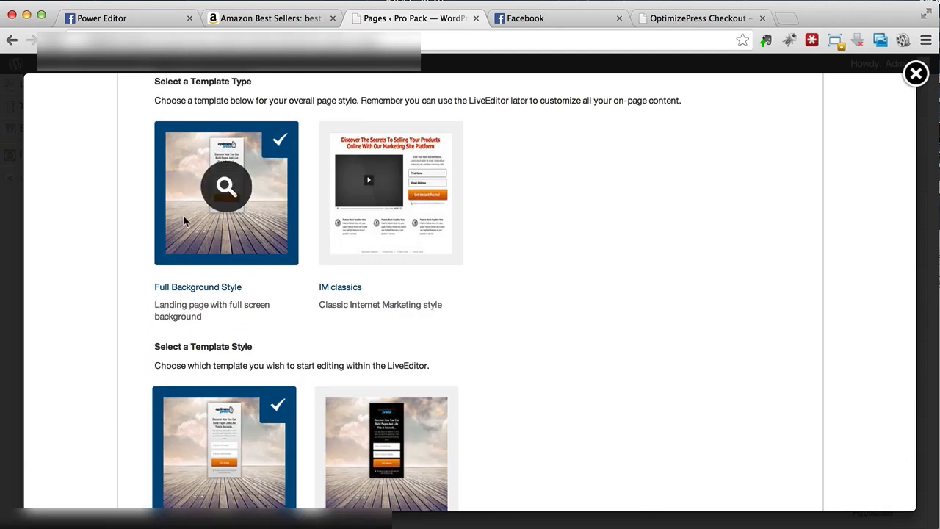
# - Keep Full Background Style with the white box on full background and proceed to the template settings
pyautogui.scroll(-5, 184, 216)
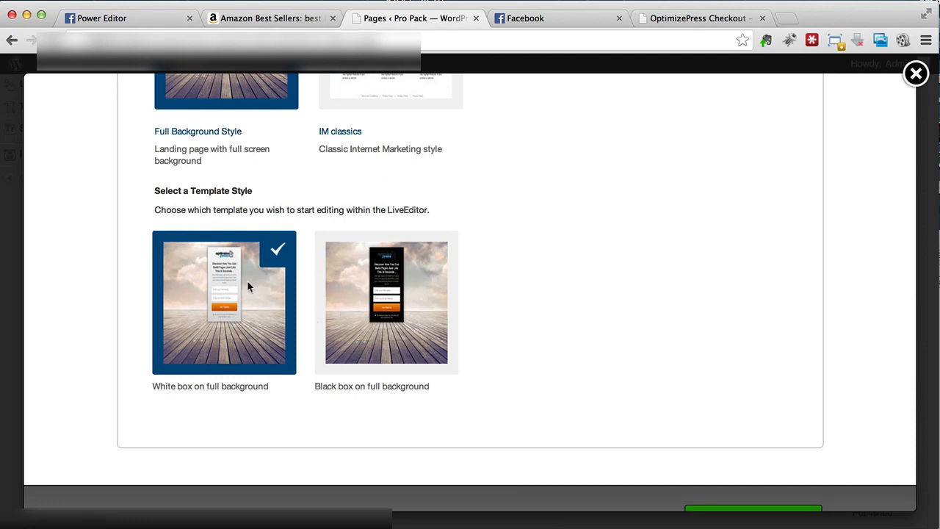
pyautogui.scroll(-2, 248, 286)
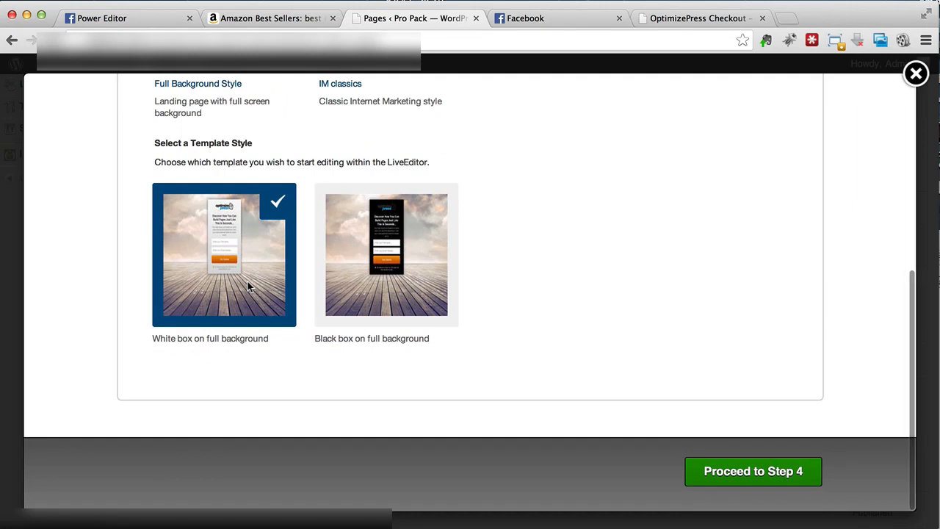
pyautogui.click(720, 483)
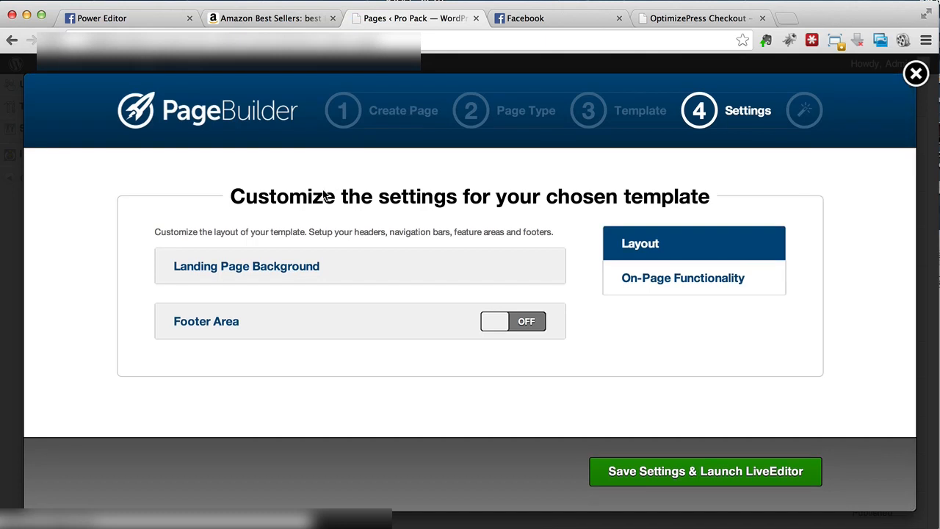
# - Open the image picker for the landing page background, look at the media library and return to adding files from the computer
pyautogui.click(261, 273)
pyautogui.scroll(-2, 261, 274)
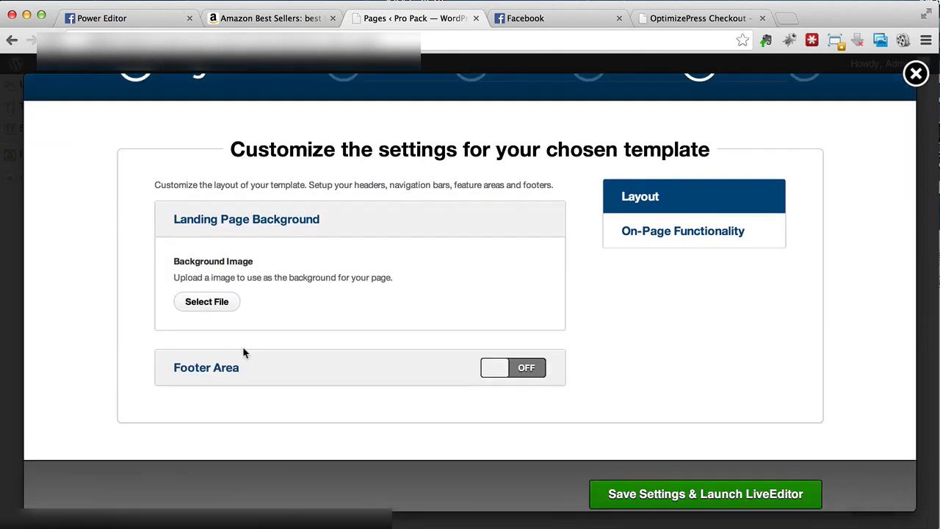
pyautogui.click(208, 302)
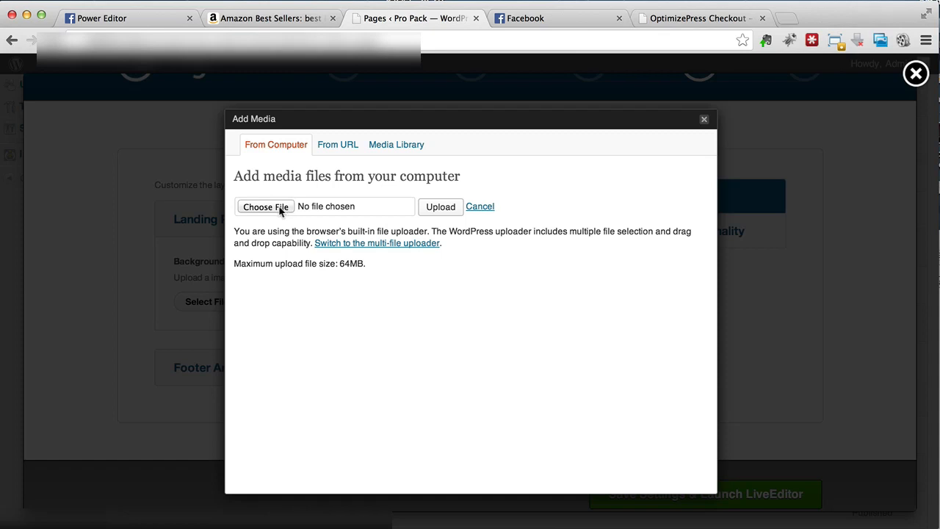
pyautogui.click(394, 149)
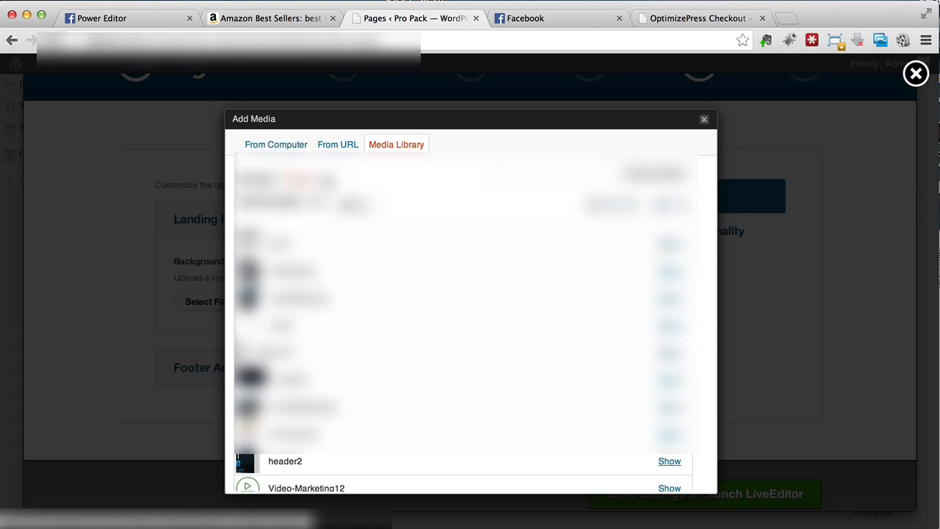
pyautogui.click(288, 147)
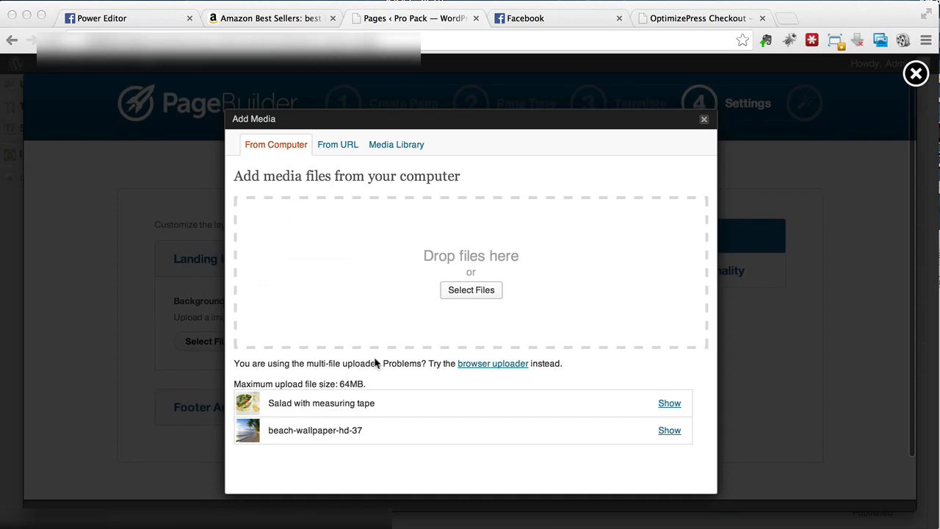
# - Insert beach-wallpaper-hd-37 as the landing page background image, save the settings and launch LiveEditor
pyautogui.click(672, 434)
pyautogui.click(672, 434)
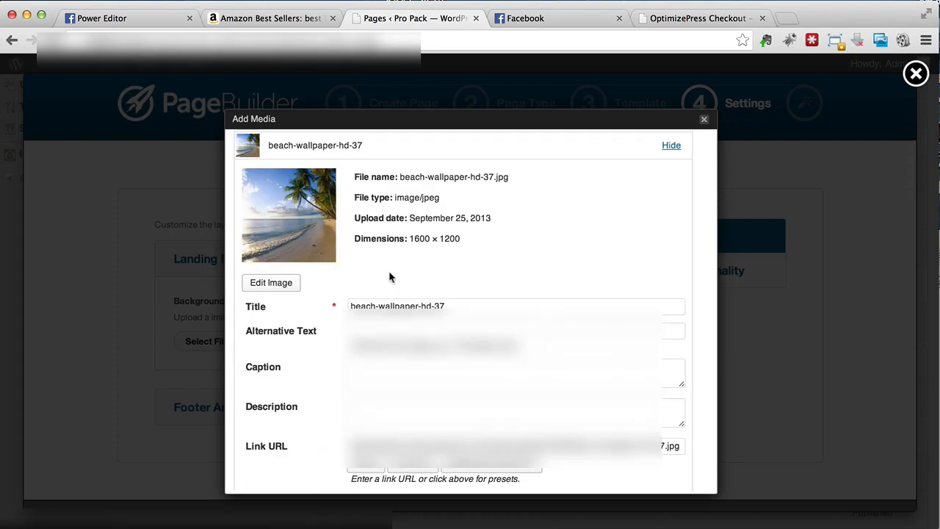
pyautogui.scroll(-1, 389, 274)
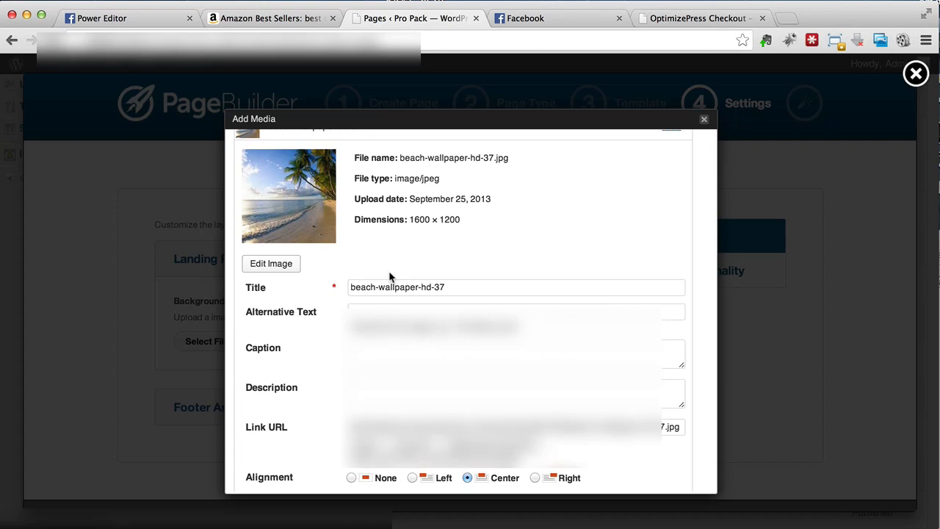
pyautogui.scroll(-1, 389, 274)
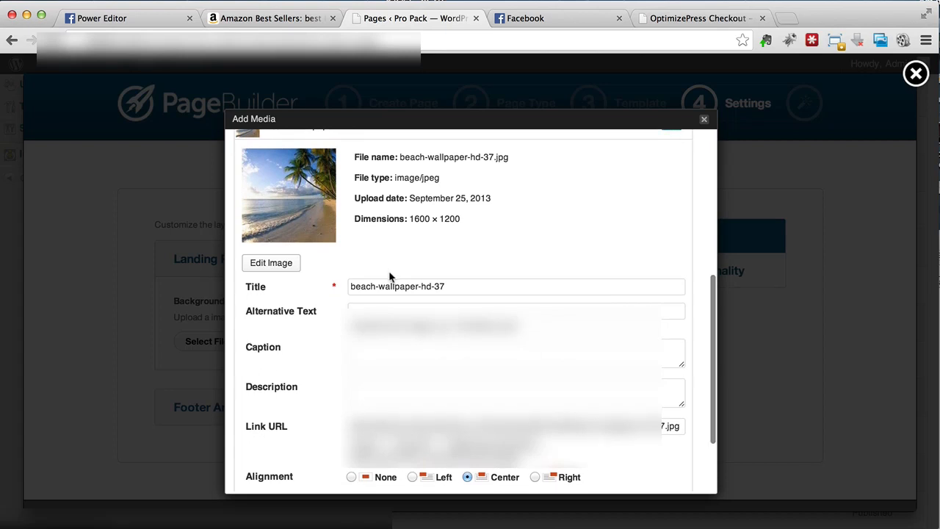
pyautogui.scroll(-2, 390, 274)
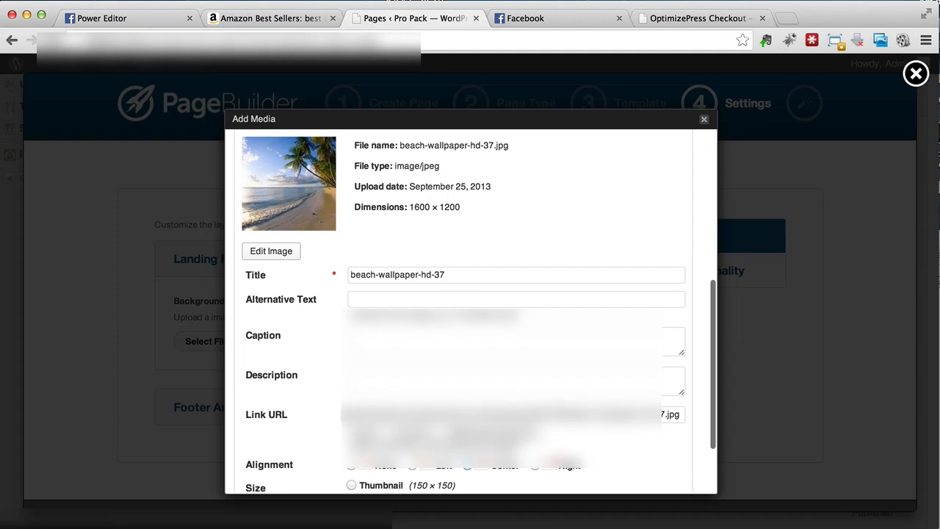
pyautogui.scroll(-5, 318, 378)
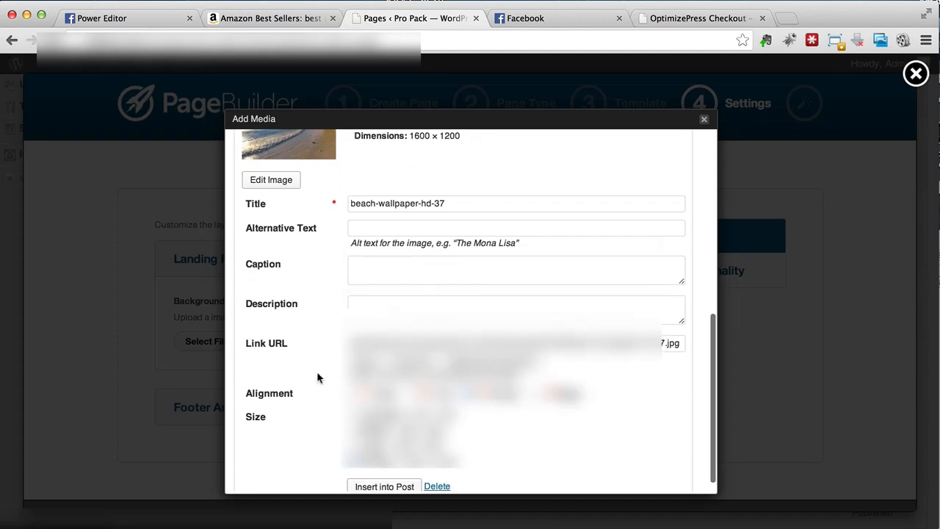
pyautogui.click(366, 471)
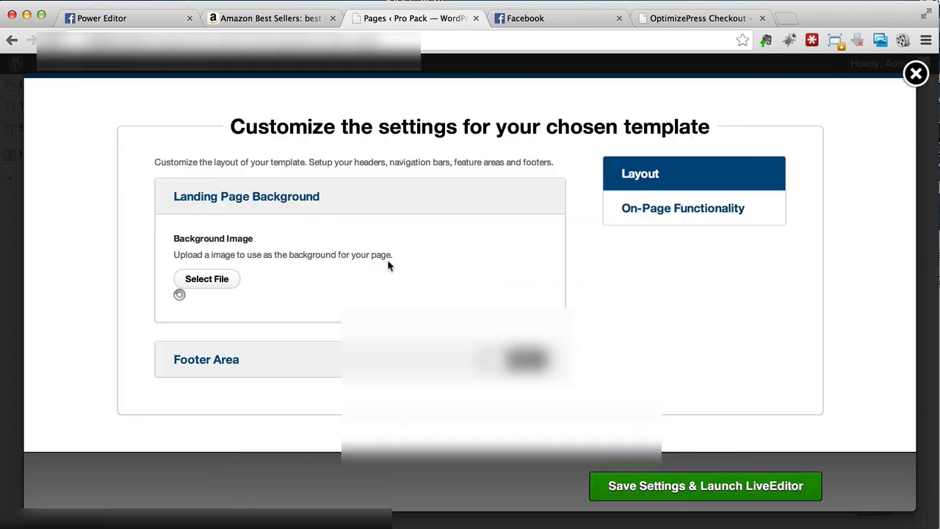
pyautogui.scroll(-8, 328, 247)
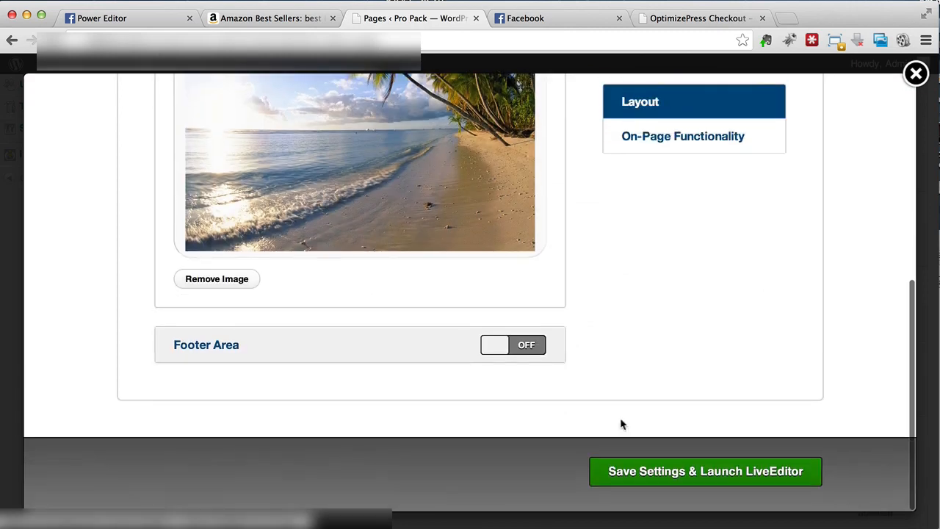
pyautogui.click(630, 473)
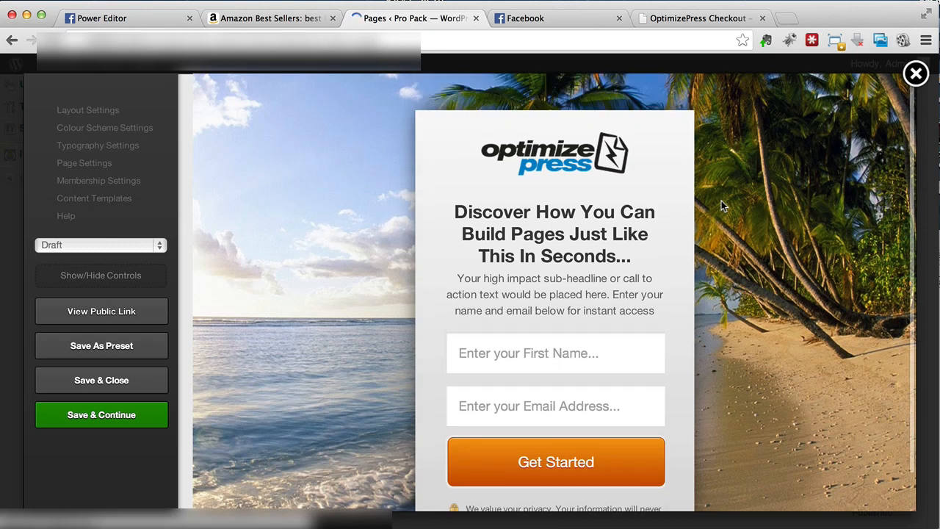
# - Open the squeeze page's public link in a new tab and examine its background and opt-in box
pyautogui.rightClick(161, 328)
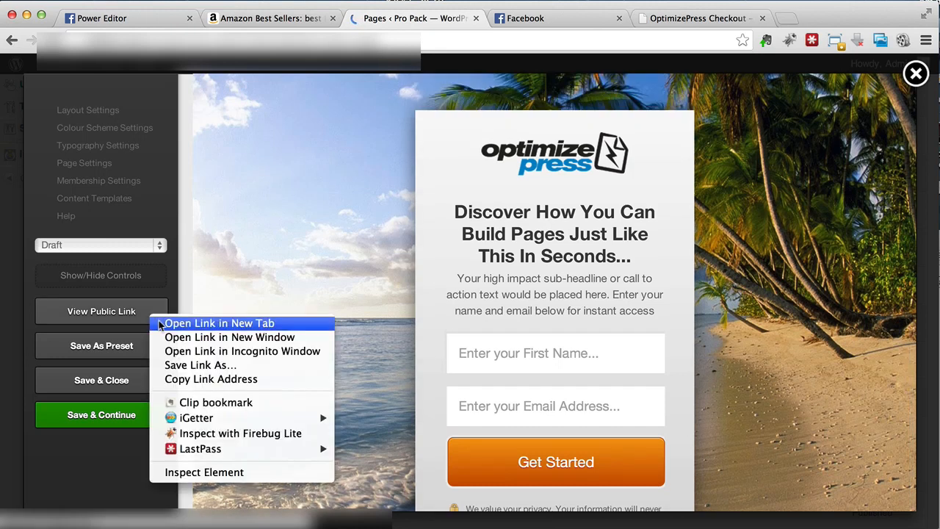
pyautogui.click(161, 321)
pyautogui.click(514, 17)
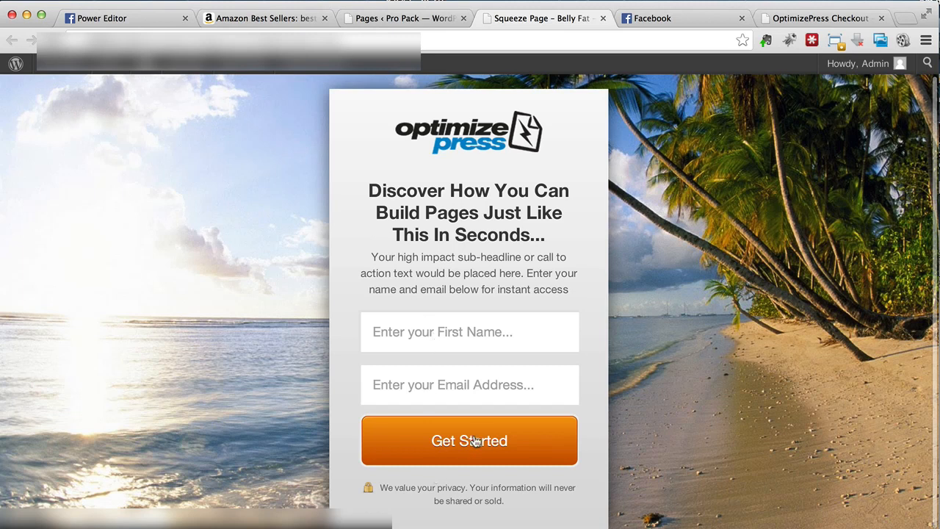
pyautogui.scroll(1, 267, 304)
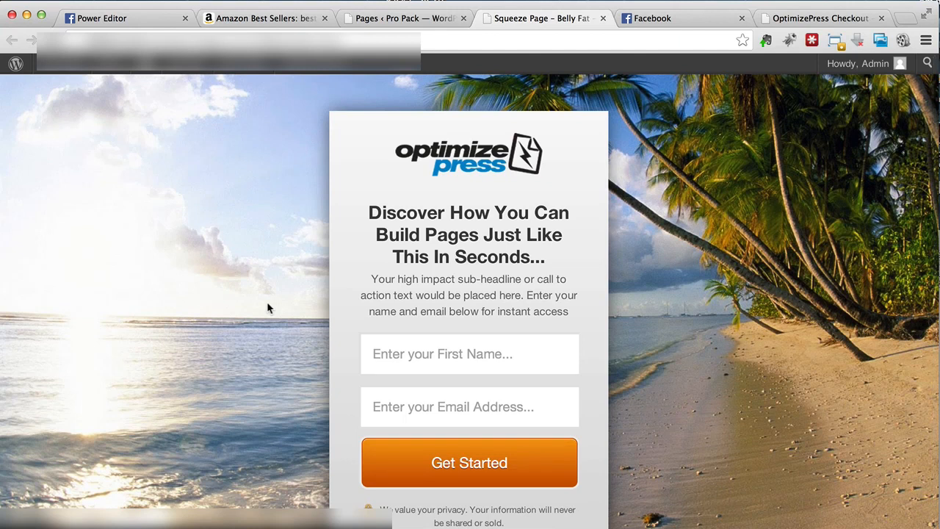
pyautogui.scroll(-1, 166, 293)
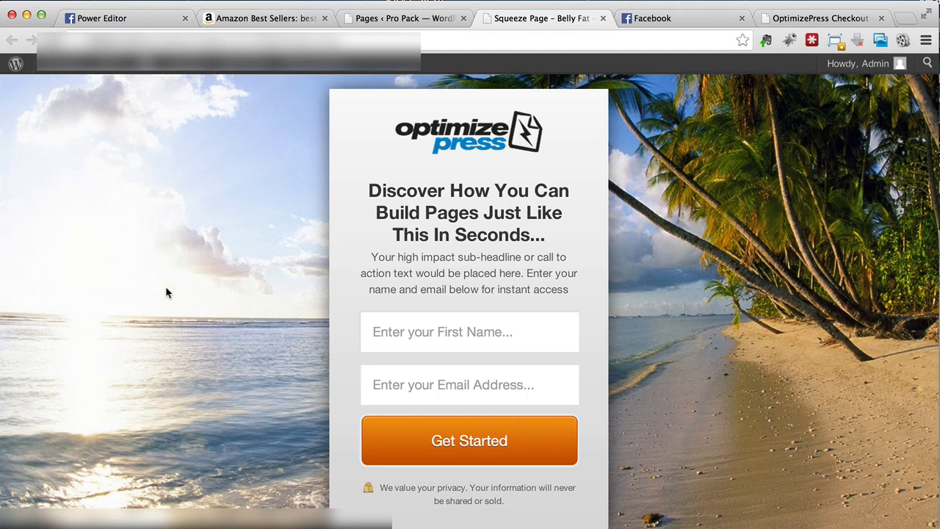
# - Return to LiveEditor and remove the beach image from the landing page background in the layout settings
pyautogui.click(404, 18)
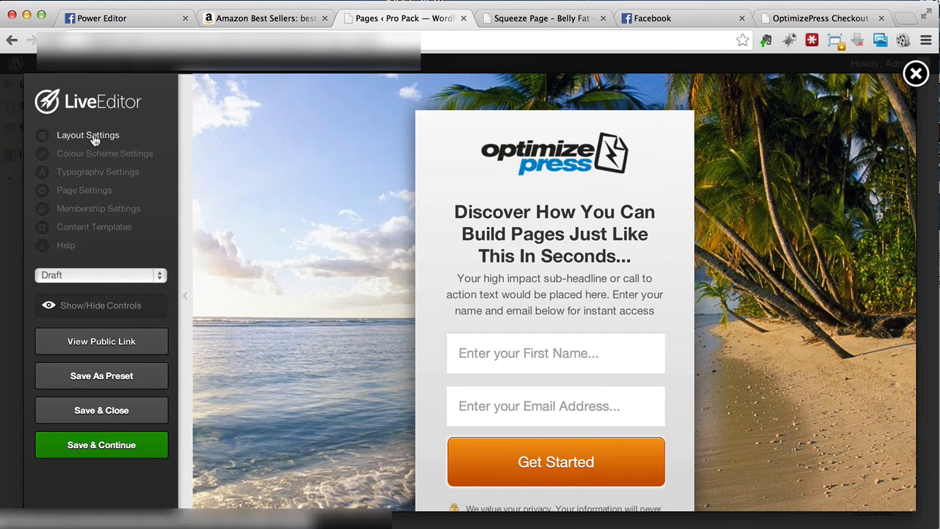
pyautogui.click(71, 138)
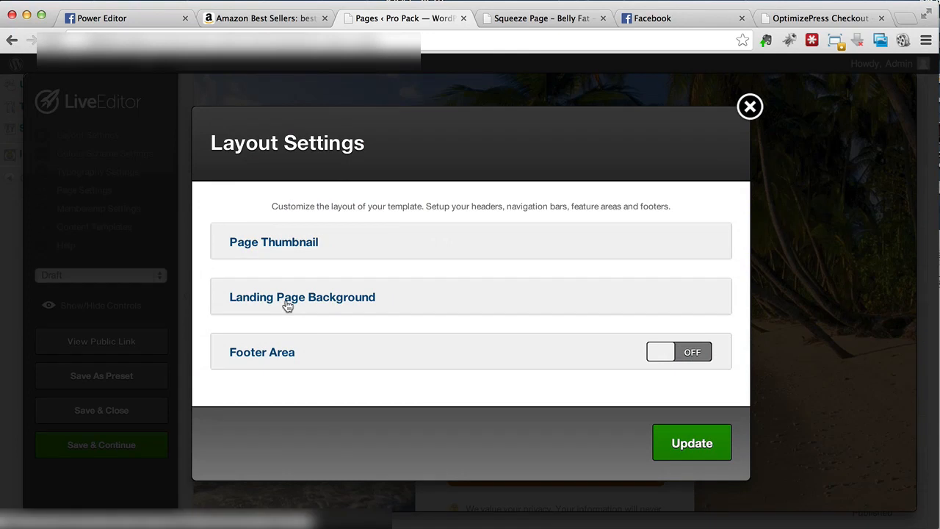
pyautogui.click(287, 306)
pyautogui.scroll(-5, 287, 306)
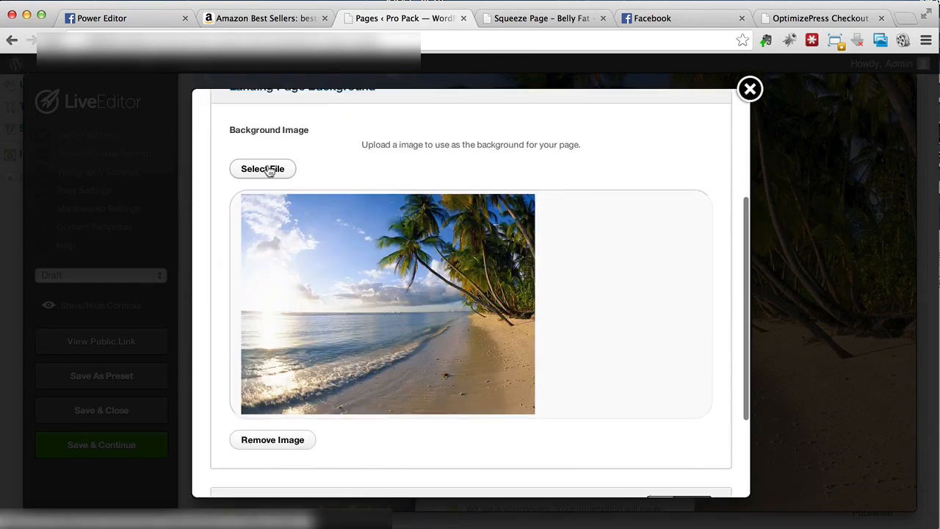
pyautogui.click(279, 439)
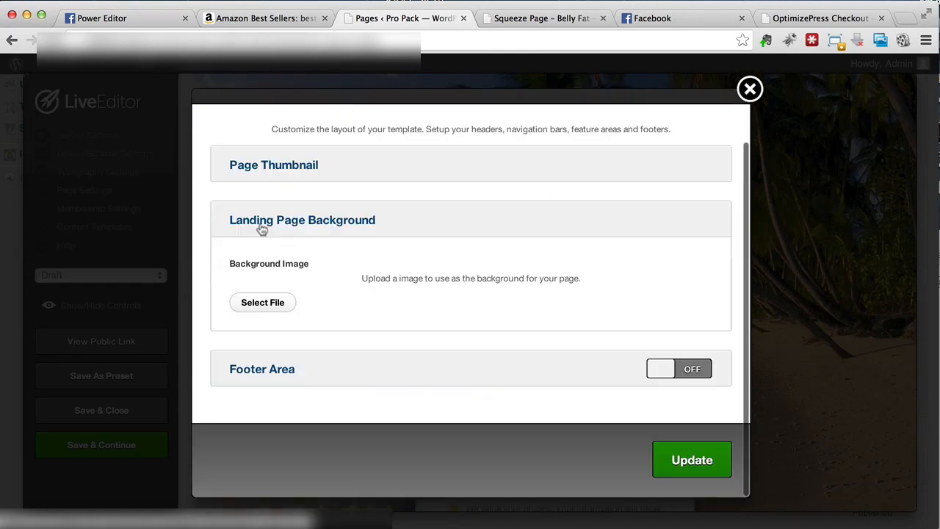
# - Insert the "Salad with measuring tape" image from the media library as the landing page background and update the layout settings
pyautogui.click(269, 304)
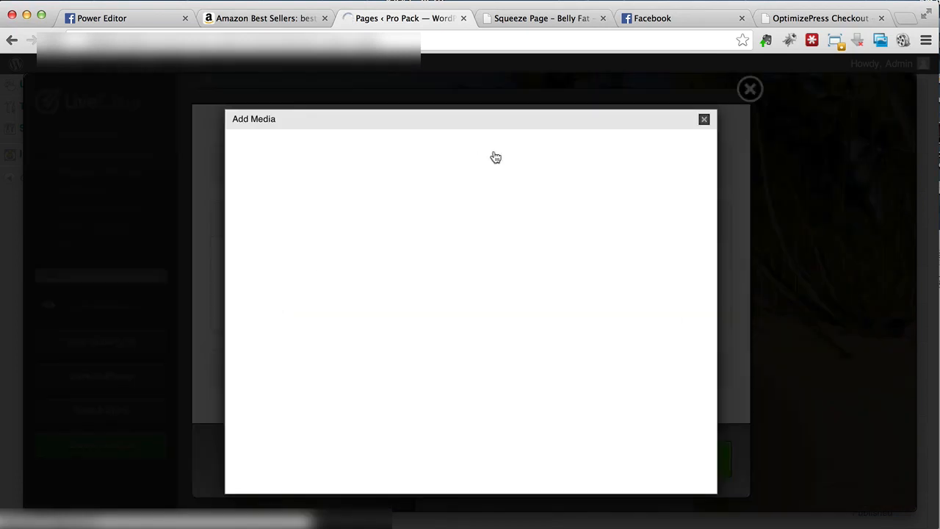
pyautogui.click(376, 146)
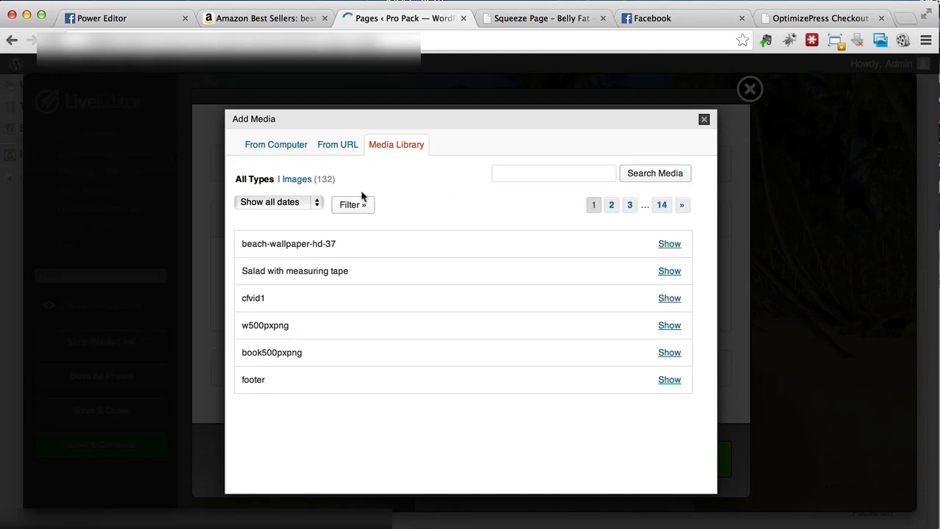
pyautogui.click(672, 271)
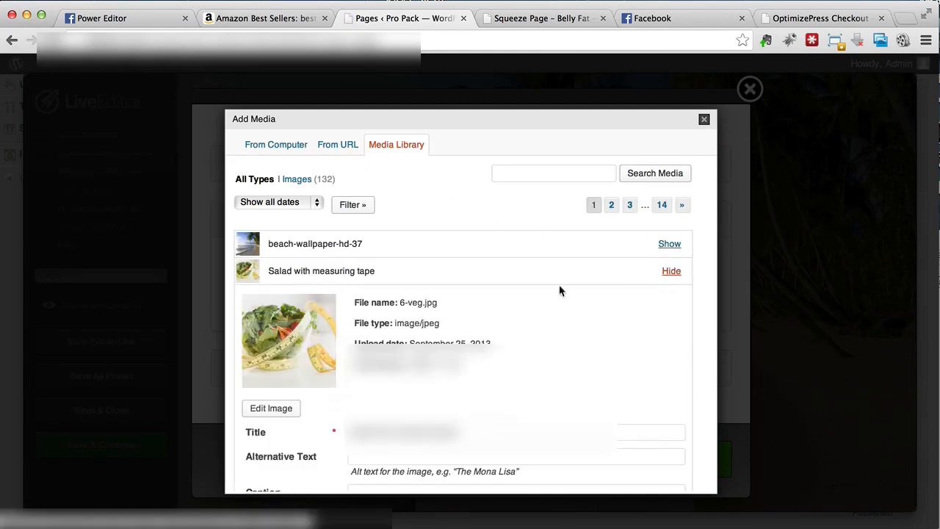
pyautogui.scroll(-5, 643, 279)
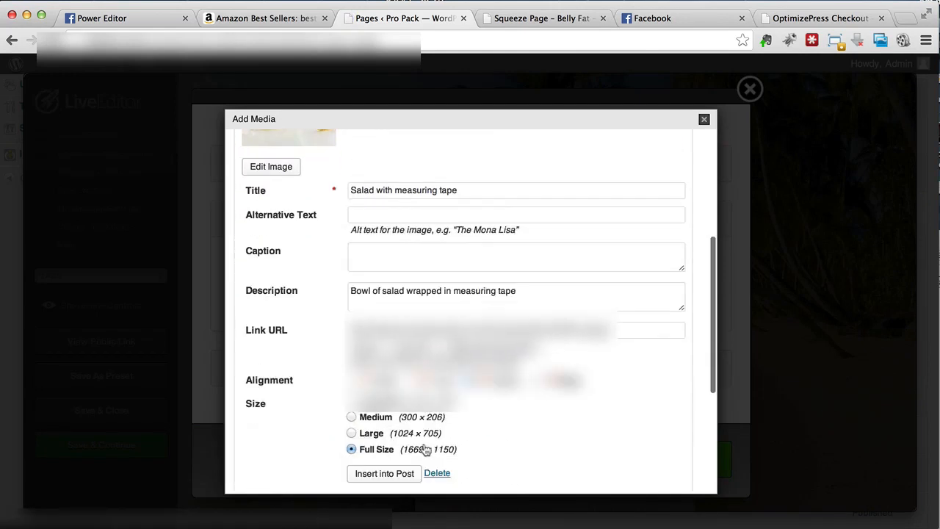
pyautogui.click(358, 473)
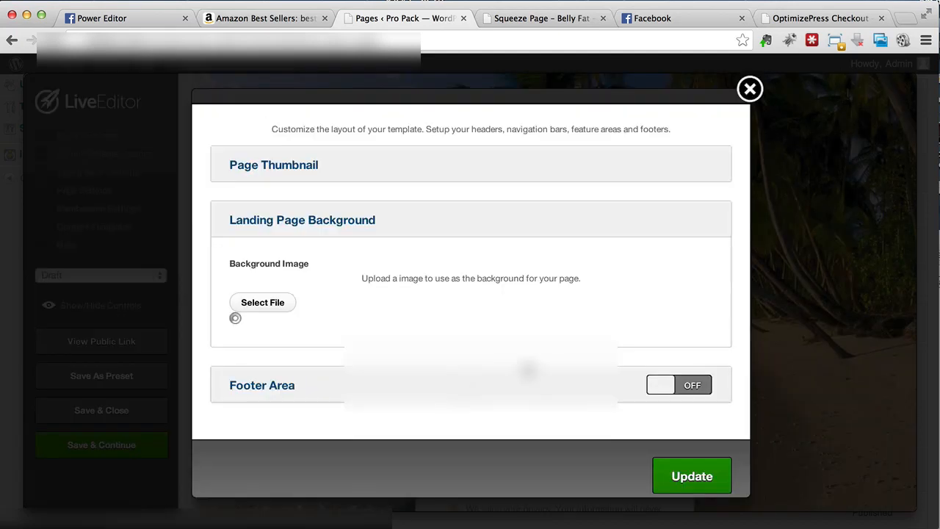
pyautogui.scroll(-5, 664, 434)
pyautogui.click(687, 466)
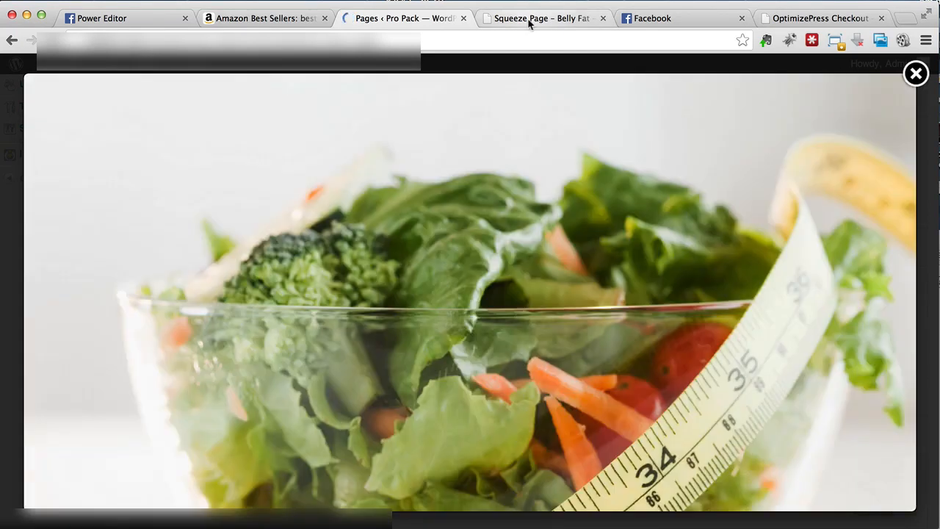
# - Switch to the squeeze page's public view and examine the salad background and opt-in box
pyautogui.click(528, 18)
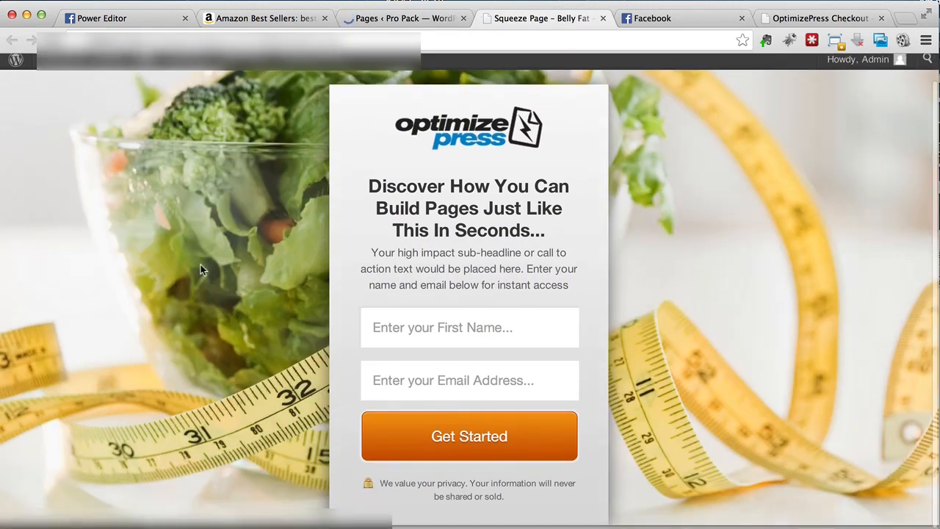
pyautogui.scroll(-1, 201, 269)
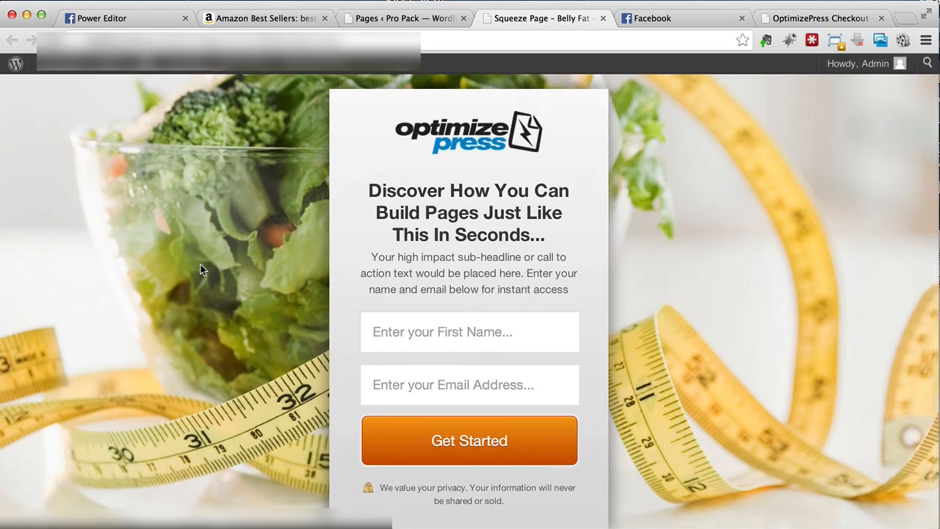
pyautogui.scroll(1, 201, 265)
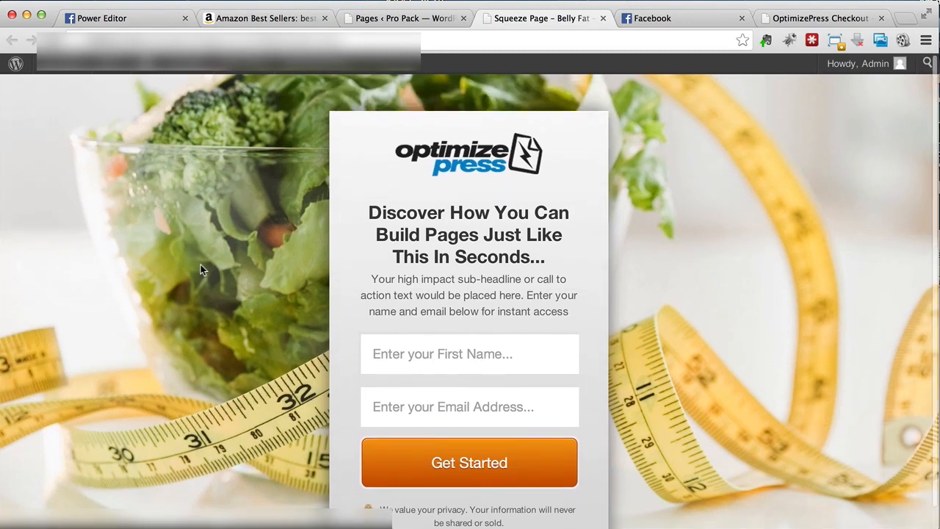
pyautogui.scroll(-1, 200, 270)
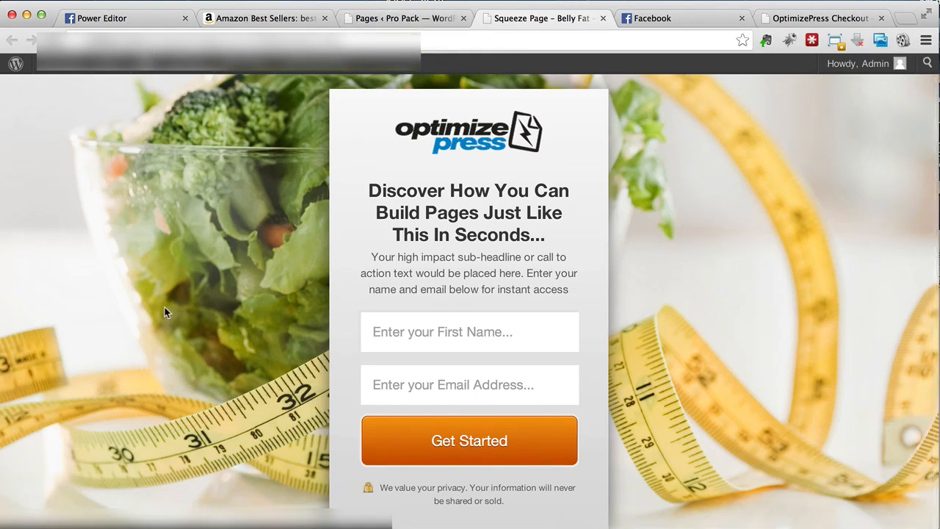
# - Return to LiveEditor and remove the OptimizePress logo from the opt-in box, updating the feature
pyautogui.click(371, 16)
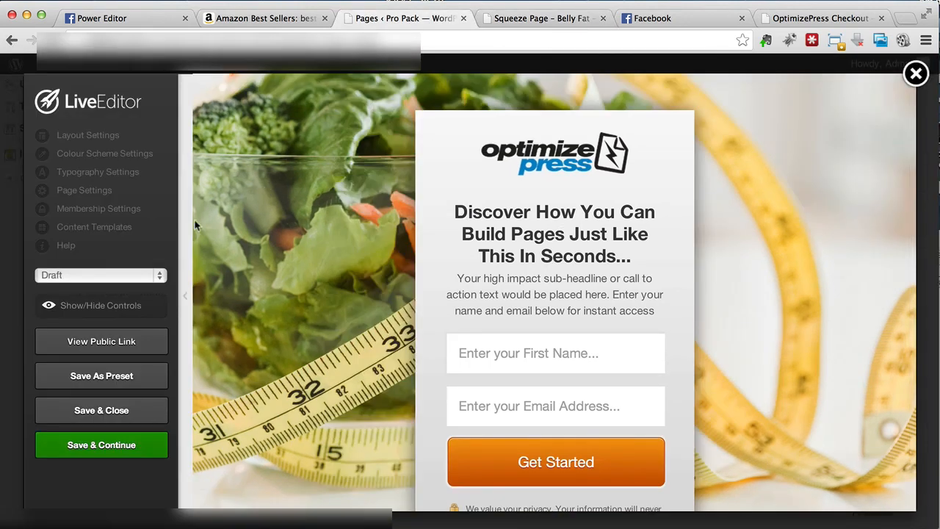
pyautogui.scroll(-1, 583, 227)
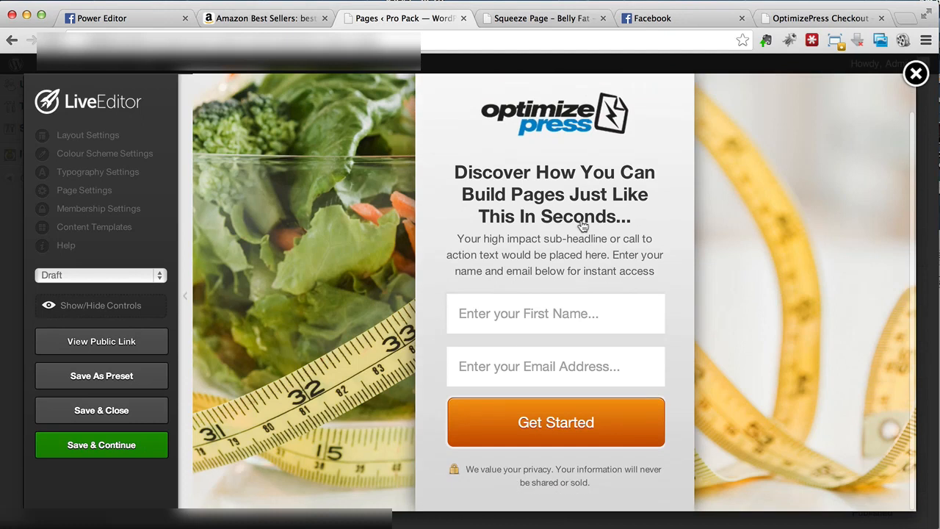
pyautogui.click(534, 246)
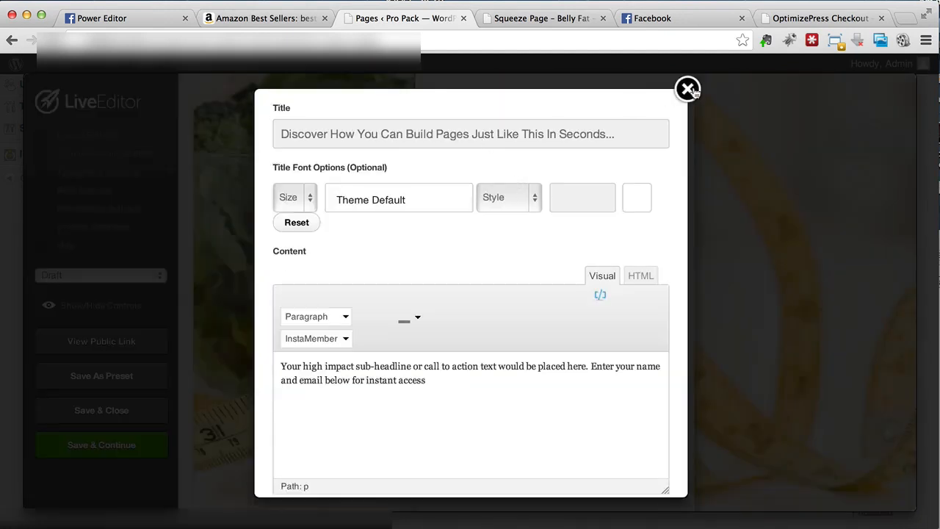
pyautogui.click(688, 91)
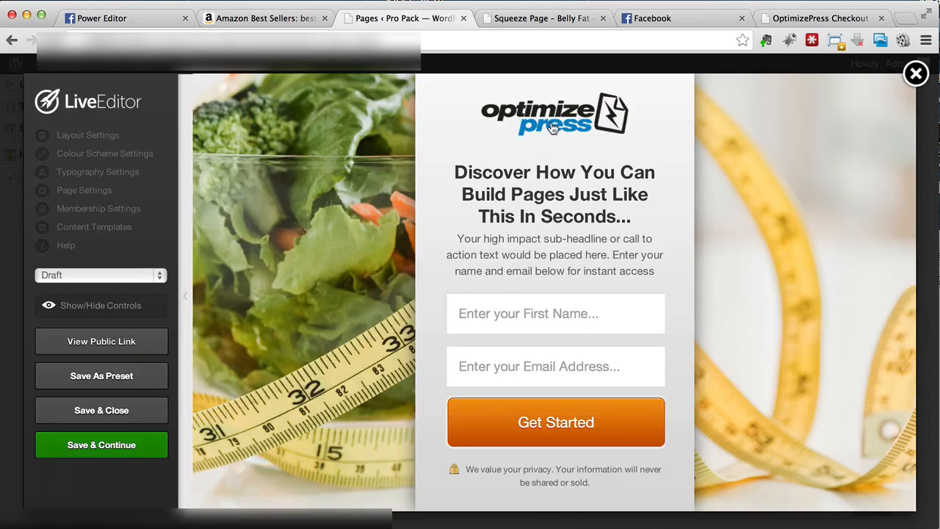
pyautogui.click(553, 128)
pyautogui.click(479, 270)
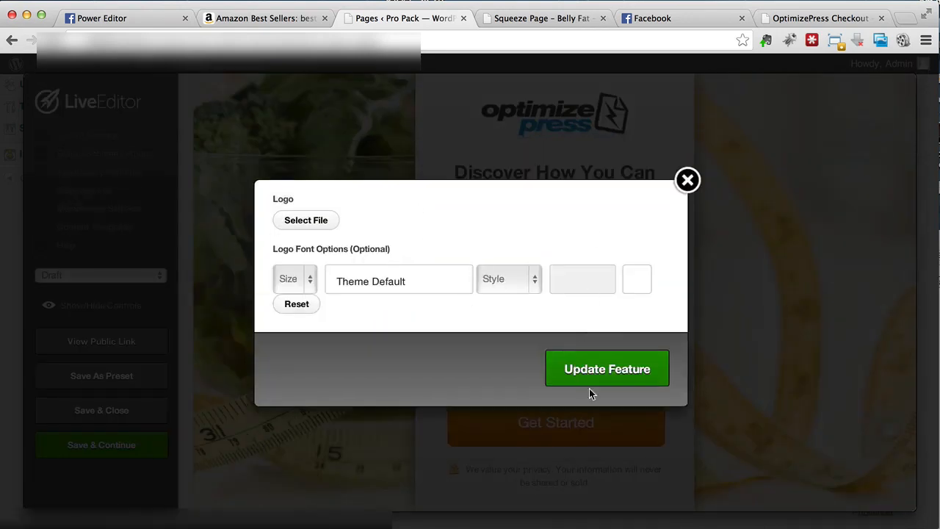
pyautogui.click(602, 367)
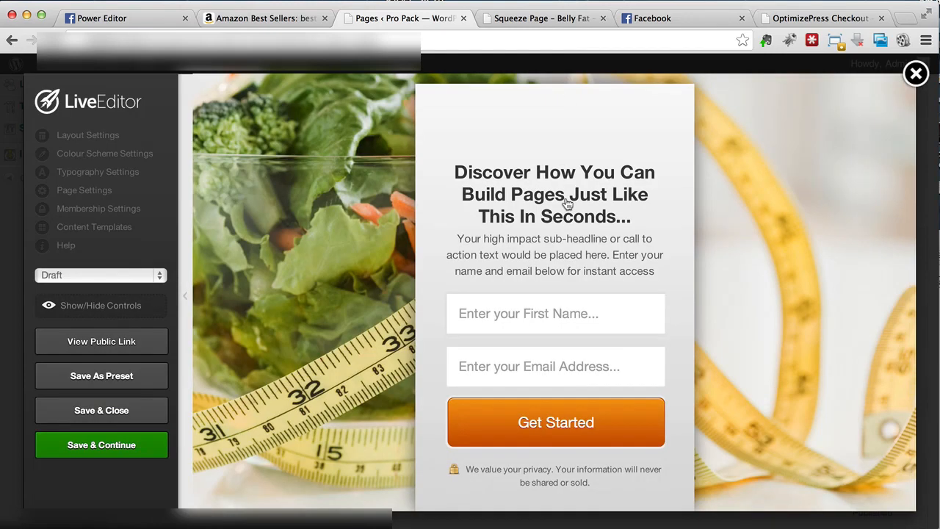
# - Change the opt-in box title to "Discover How You Can Lose Your Belly Fat In 21 Days Or Less"
pyautogui.click(566, 203)
pyautogui.tripleClick(386, 137)
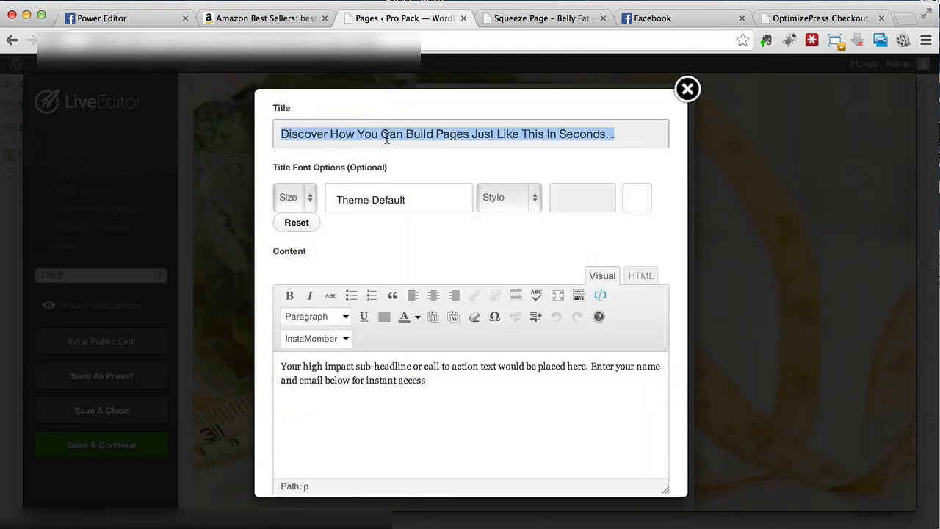
pyautogui.moveTo(614, 134); pyautogui.dragTo(405, 134)
pyautogui.write('L')
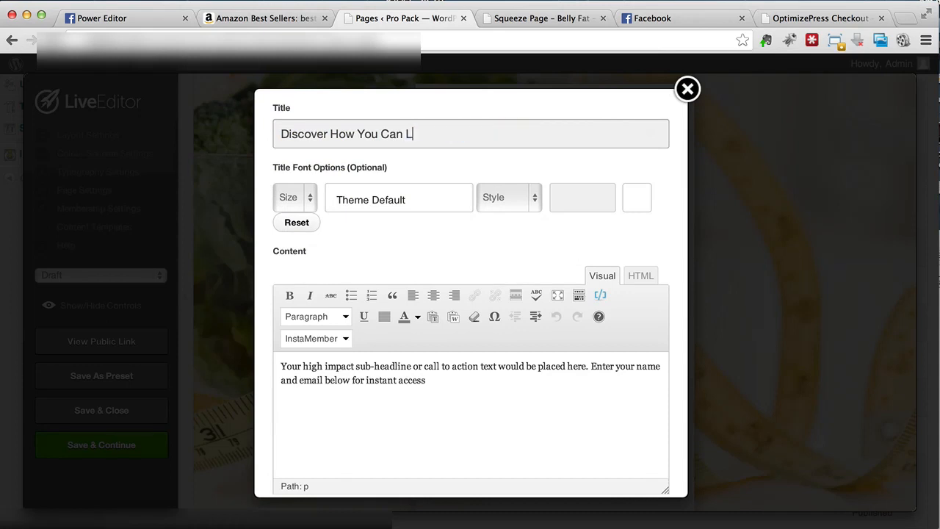
pyautogui.write('ose Your Belly Fat In 21 Days Or Less')
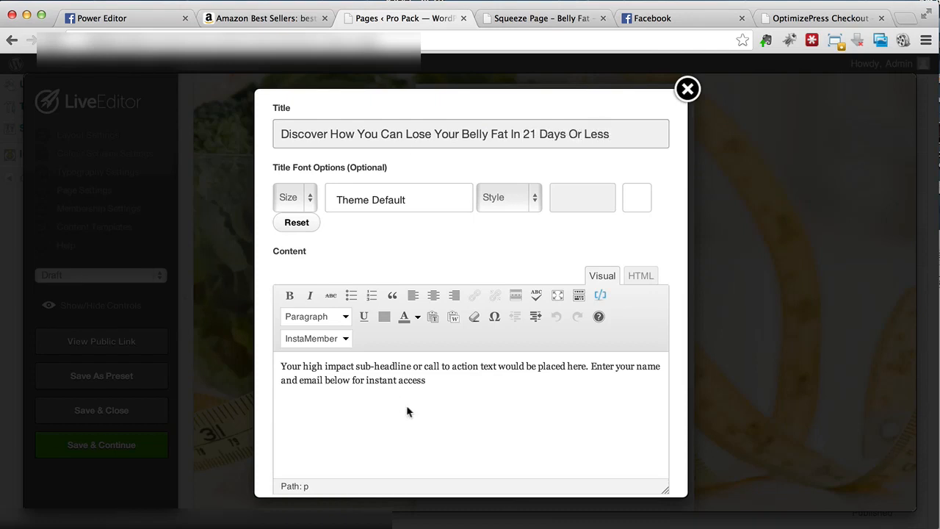
# - Change the sub-headline to "You can easily lose all the fat around your belly by doing this simple 5-step techniques that has helped hundreds of people so far"
pyautogui.click(454, 380)
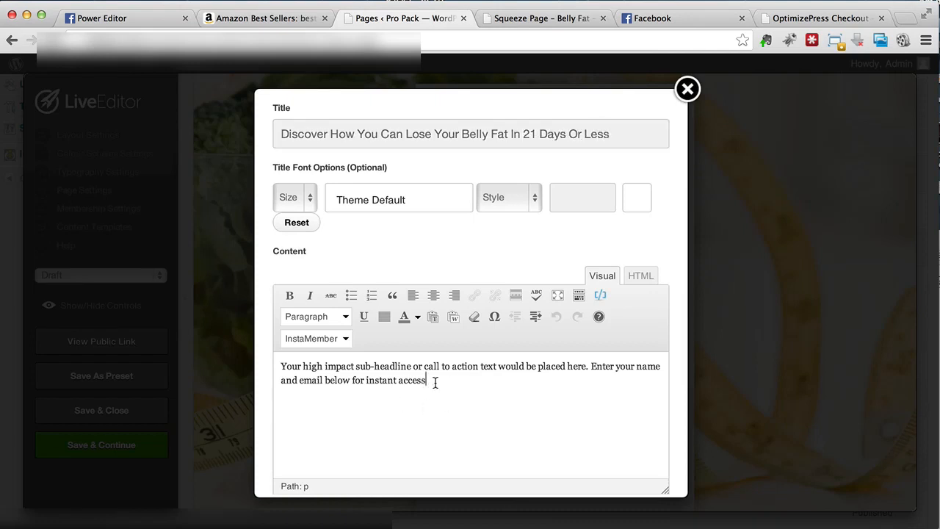
pyautogui.scroll(-1, 434, 381)
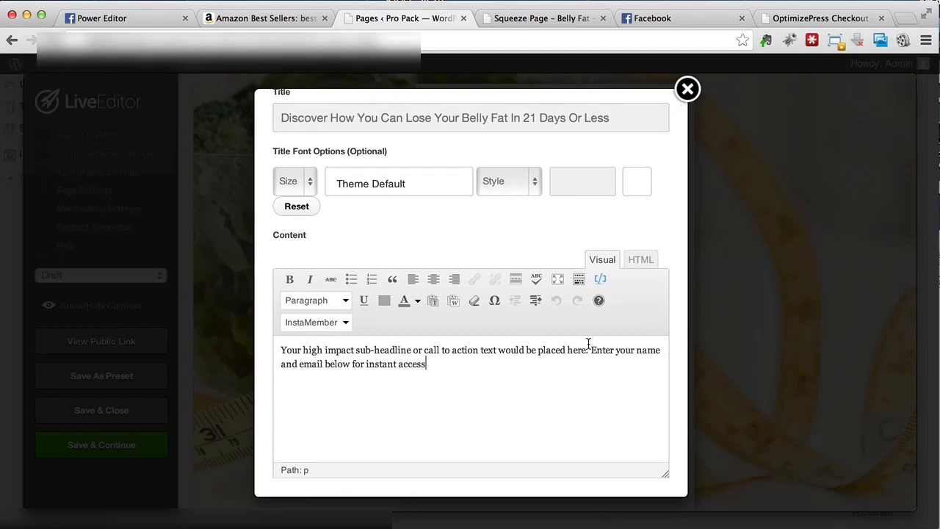
pyautogui.moveTo(588, 351); pyautogui.dragTo(277, 349)
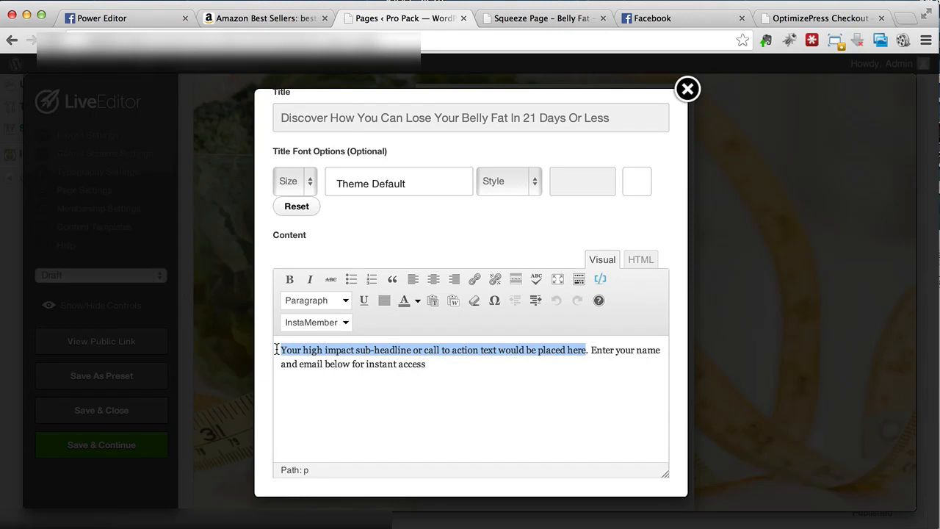
pyautogui.write('You can easily l')
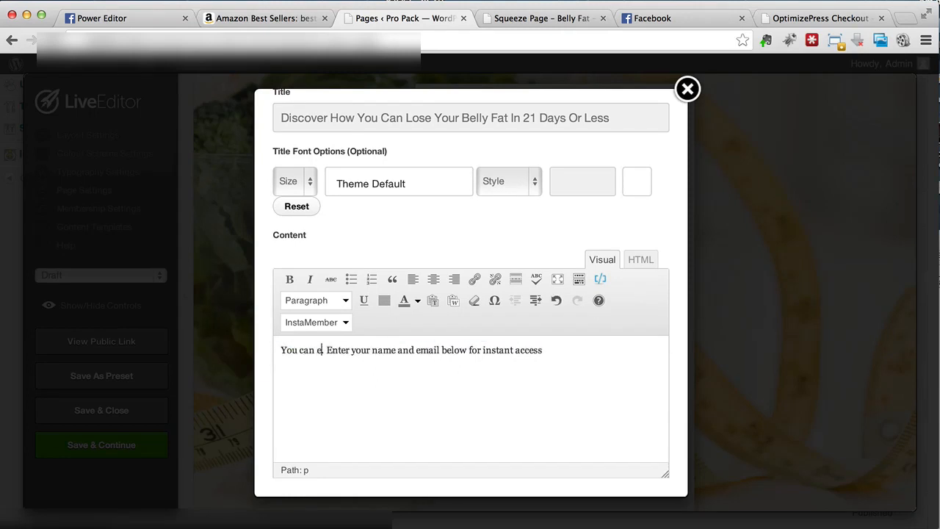
pyautogui.write('ose')
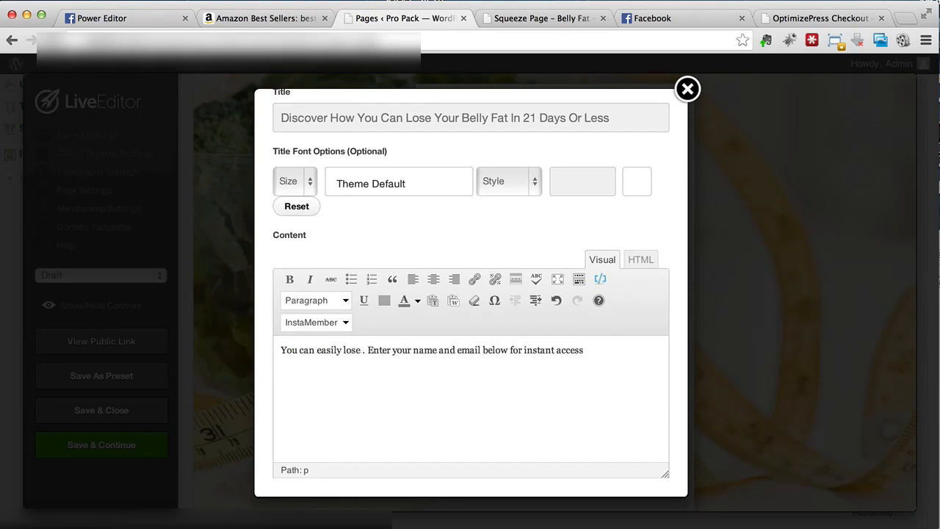
pyautogui.write(' all the fat around')
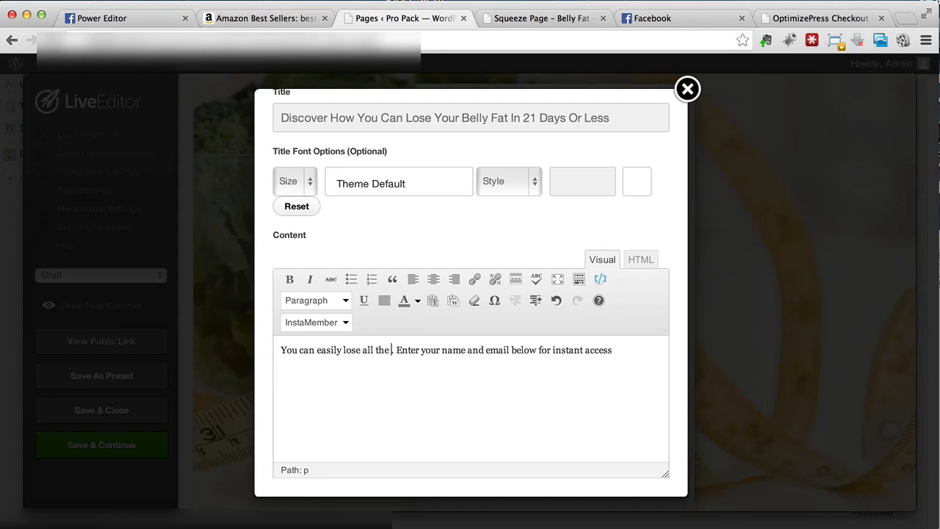
pyautogui.write(' your belly')
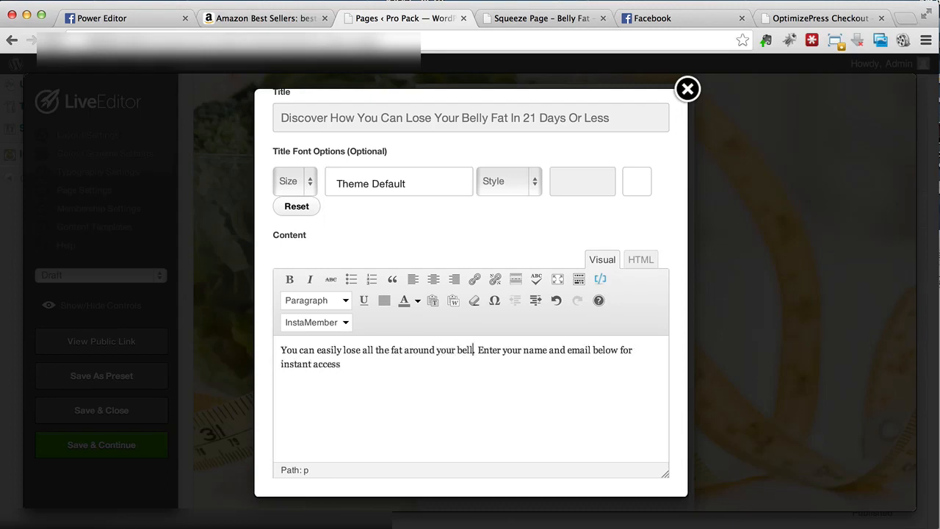
pyautogui.write(' by doing this simple')
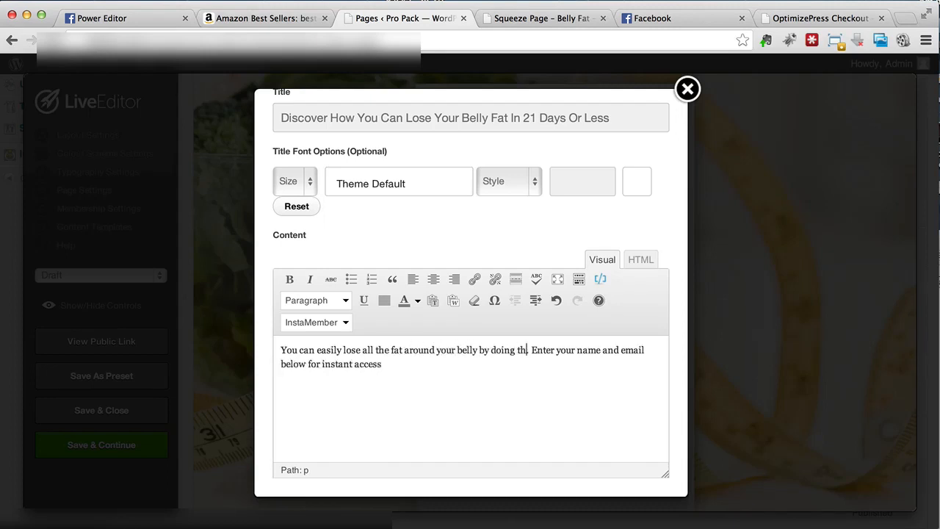
pyautogui.write(' 5-step techni')
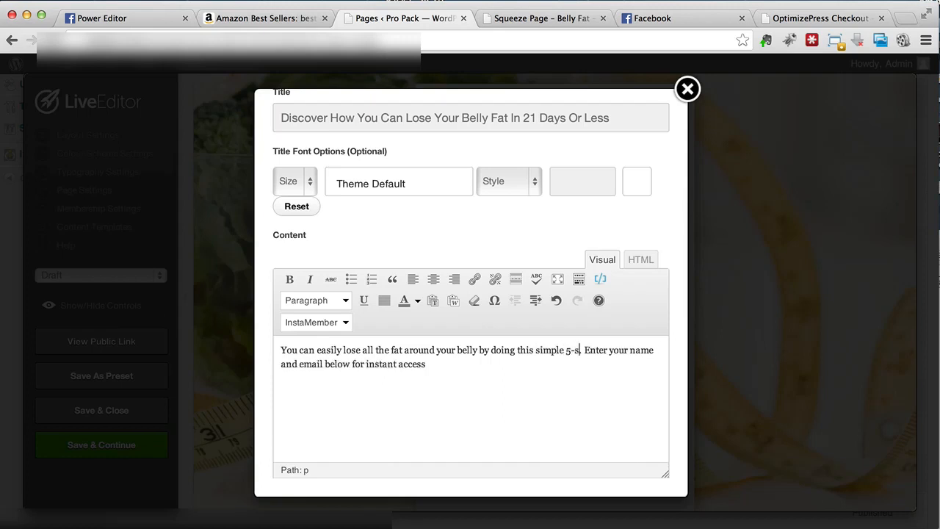
pyautogui.write('ques that has helped')
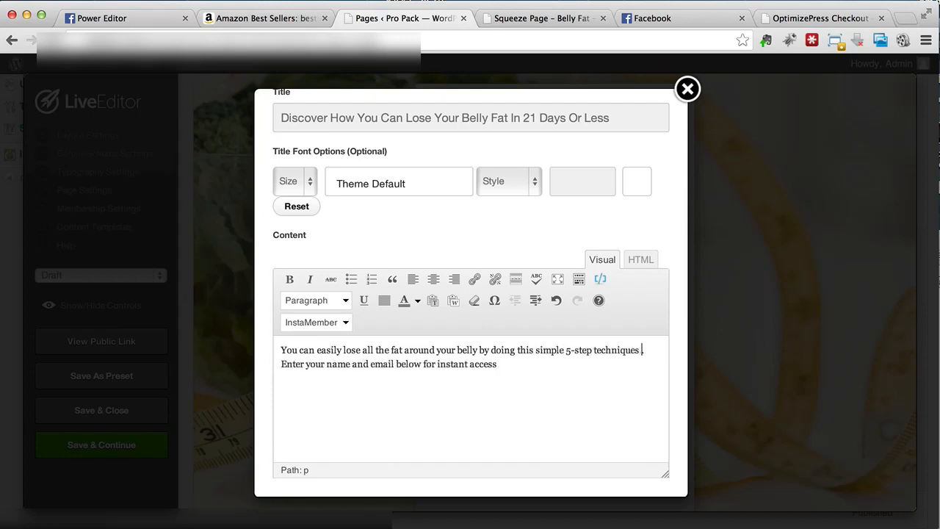
pyautogui.write(' hundreds of')
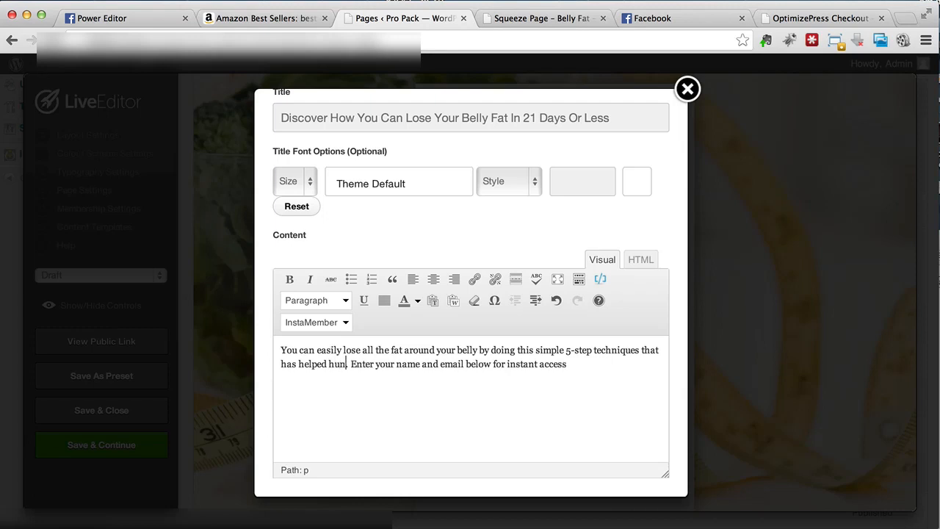
pyautogui.write(' people so far')
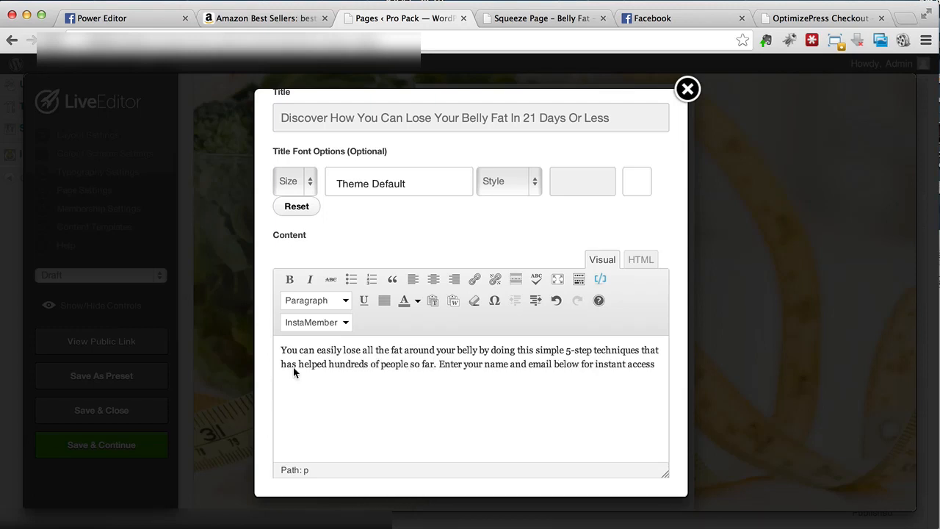
# - Add a period after "instant access" in the content text and update the feature
pyautogui.scroll(-1, 571, 432)
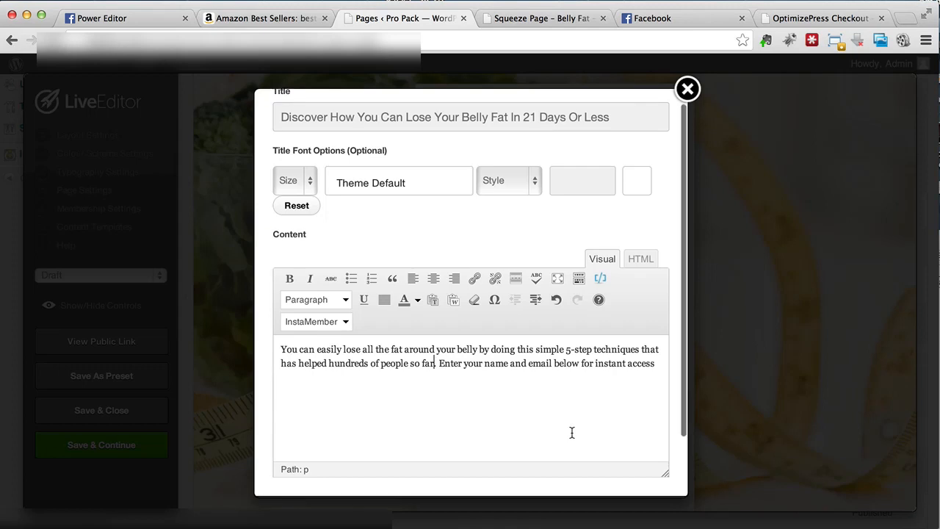
pyautogui.click(659, 359)
pyautogui.write('.')
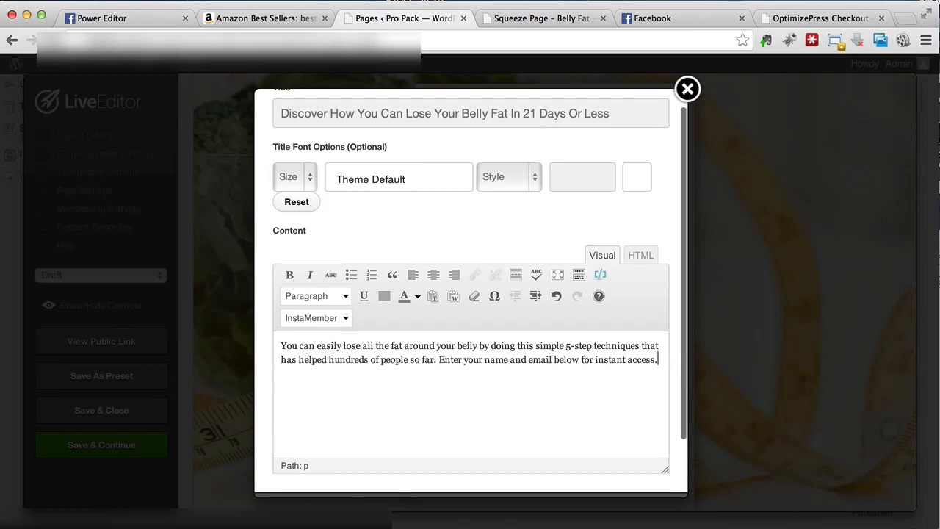
pyautogui.scroll(-2, 658, 359)
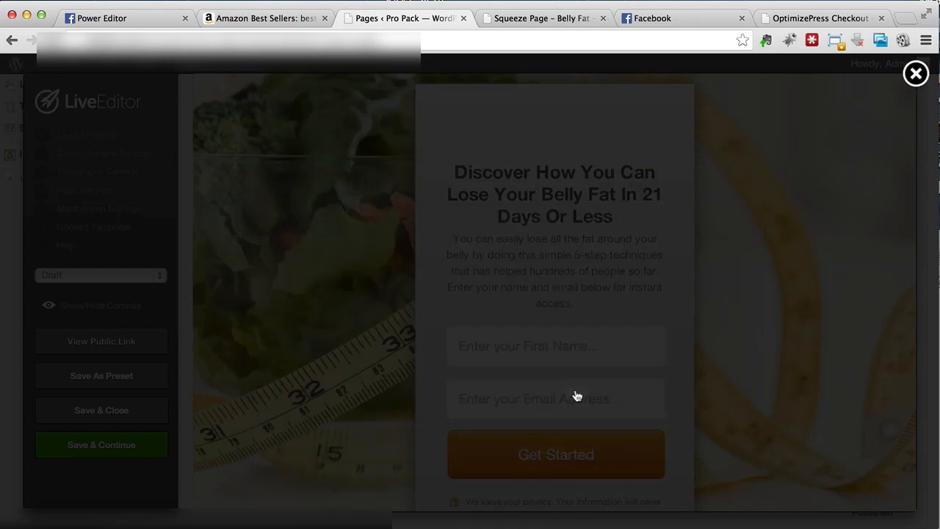
# - Open the opt-in form settings, keep Custom Form as the integration type and review the HTML opt-in code options
pyautogui.scroll(-1, 543, 290)
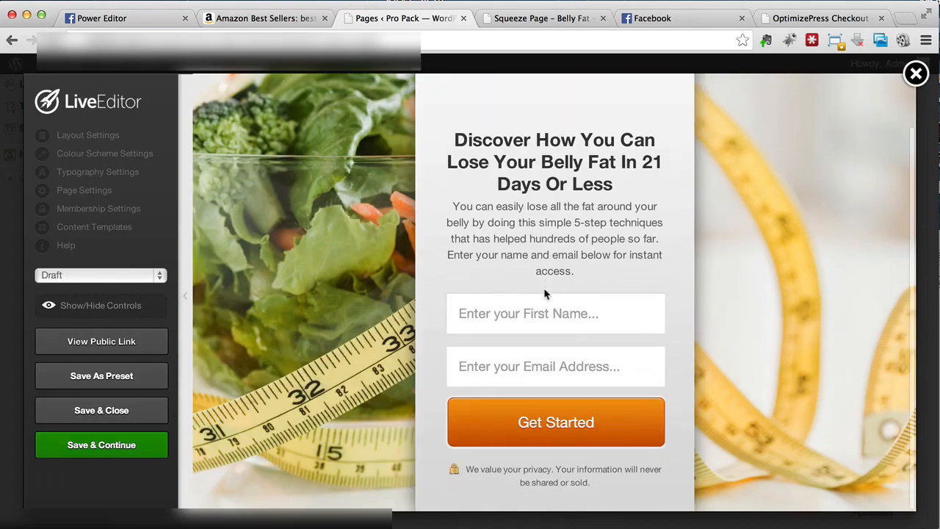
pyautogui.click(604, 302)
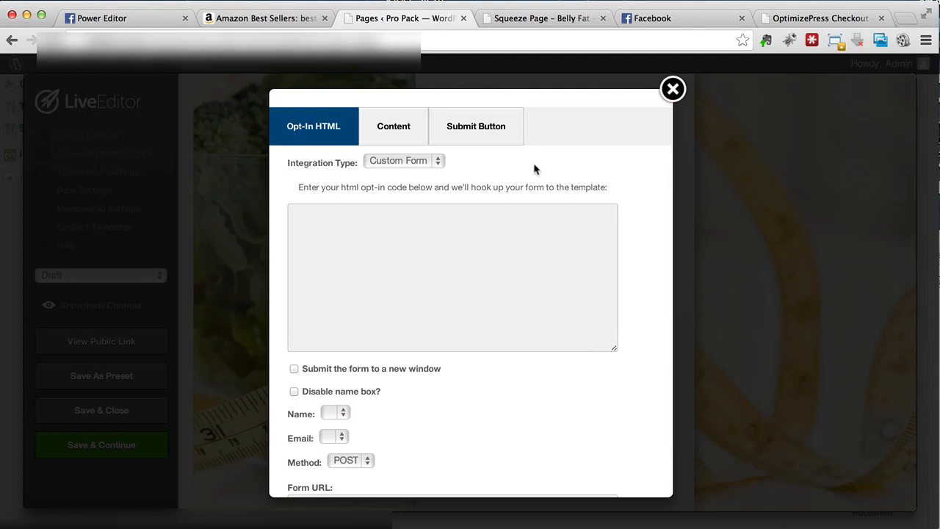
pyautogui.click(434, 164)
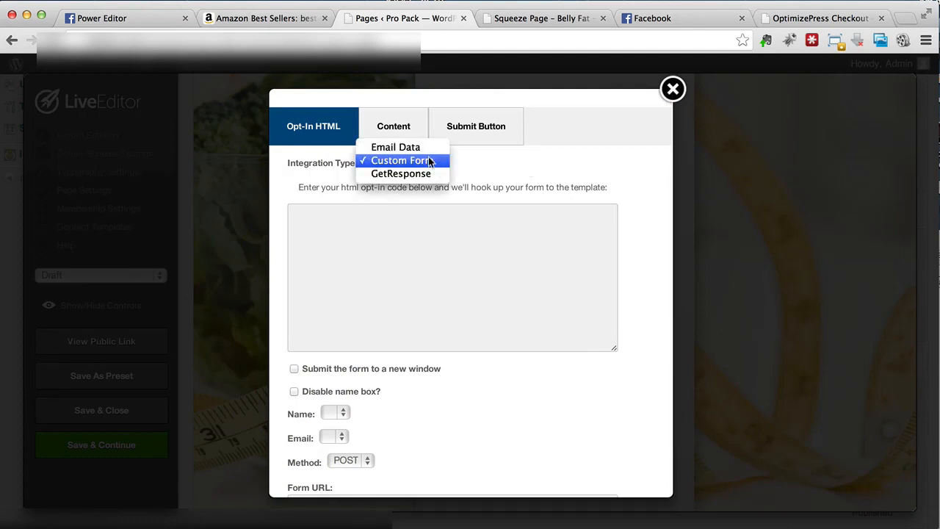
pyautogui.click(425, 163)
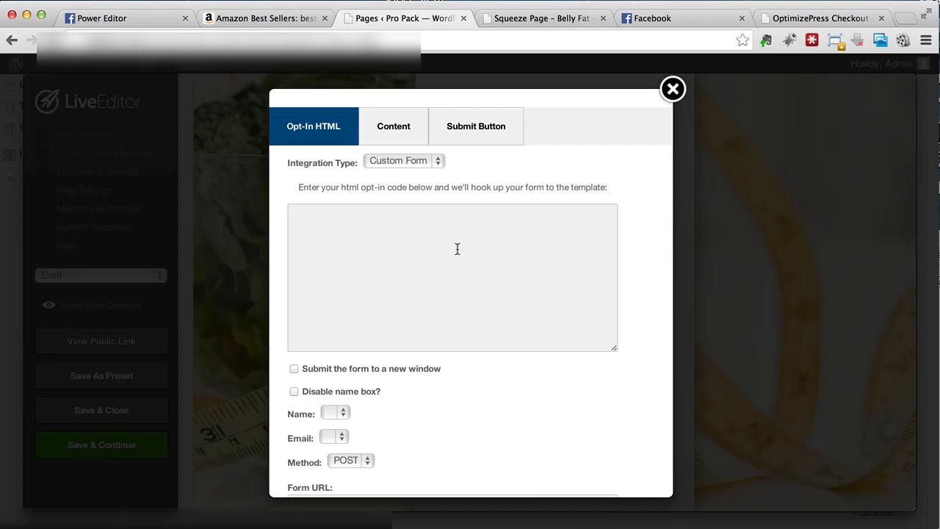
pyautogui.scroll(-3, 388, 270)
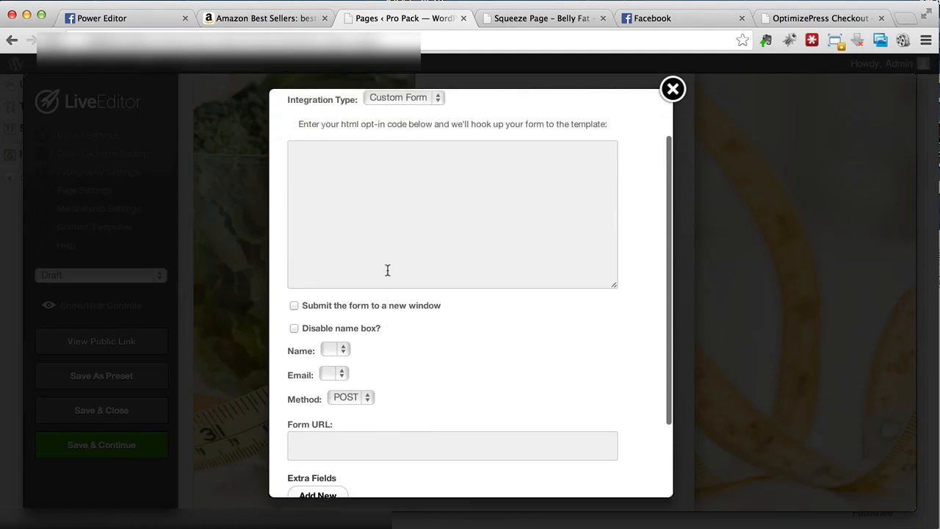
pyautogui.scroll(3, 388, 274)
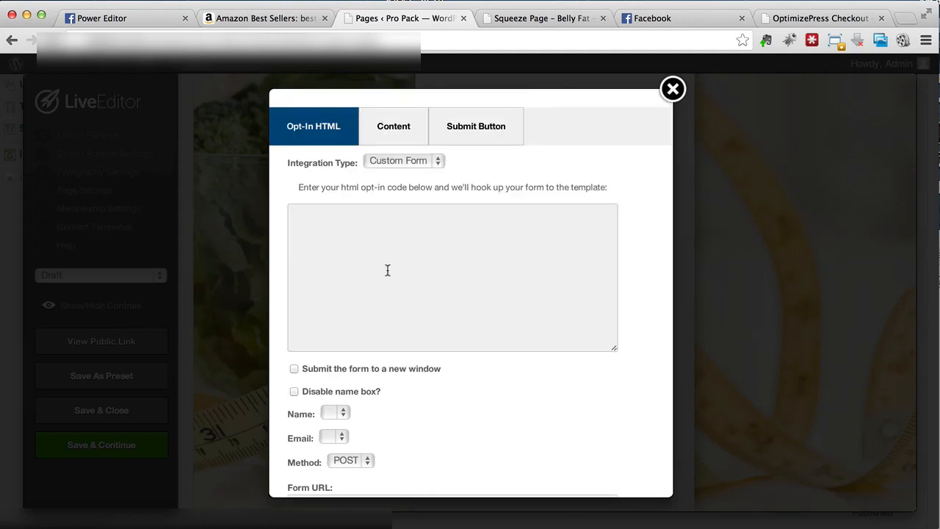
pyautogui.click(395, 266)
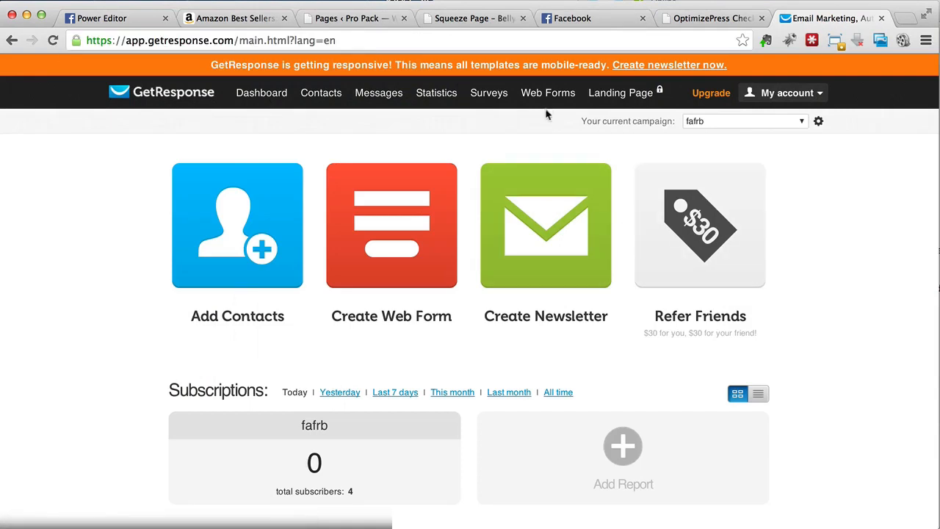
# - Create a new GetResponse web form with the Plain template and continue to its settings
pyautogui.moveTo(547, 103)
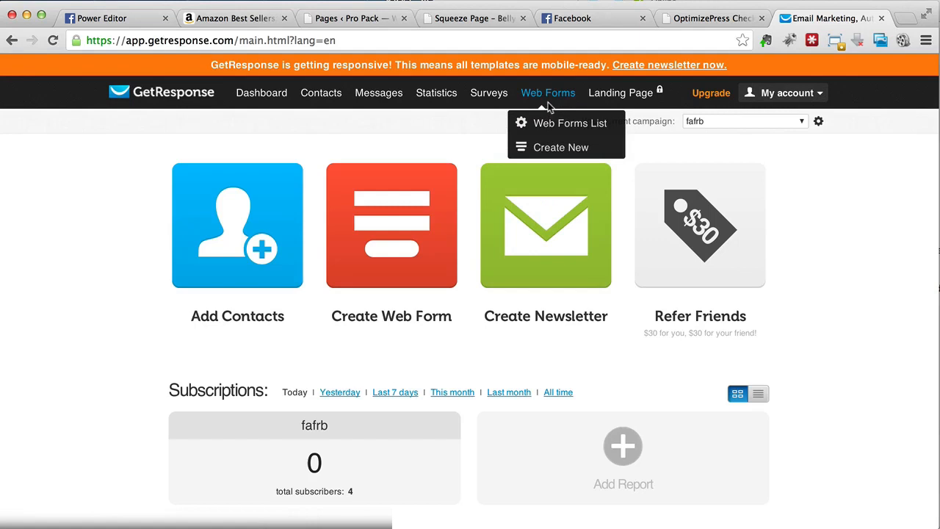
pyautogui.click(553, 146)
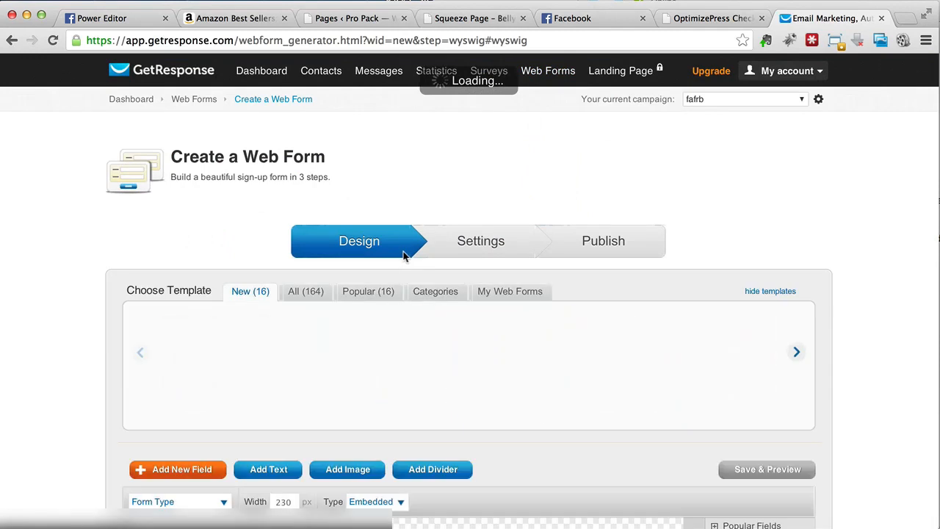
pyautogui.click(283, 334)
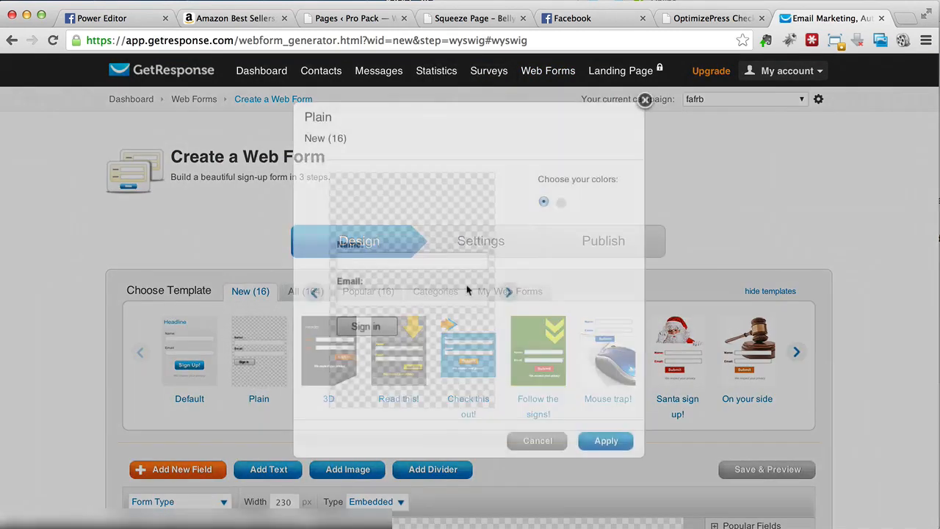
pyautogui.click(606, 442)
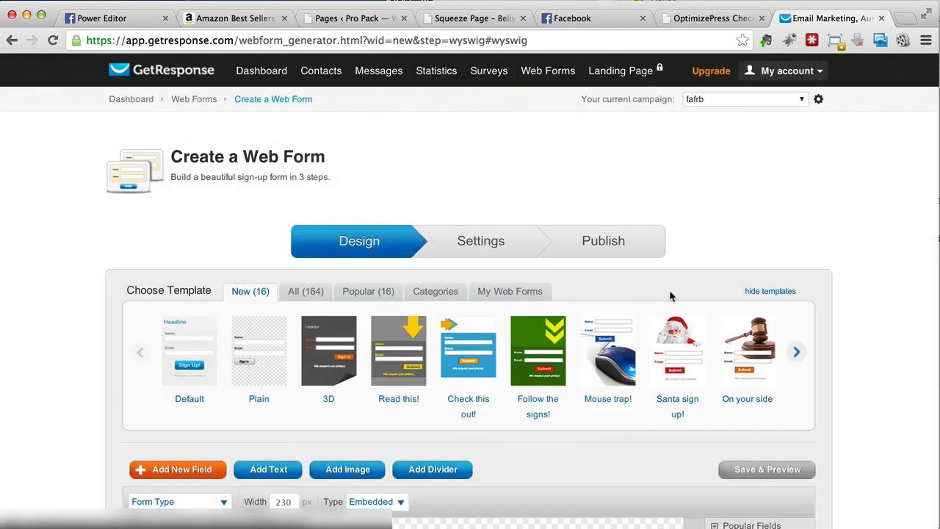
pyautogui.scroll(-3, 669, 289)
pyautogui.scroll(-5, 507, 337)
pyautogui.scroll(-5, 508, 341)
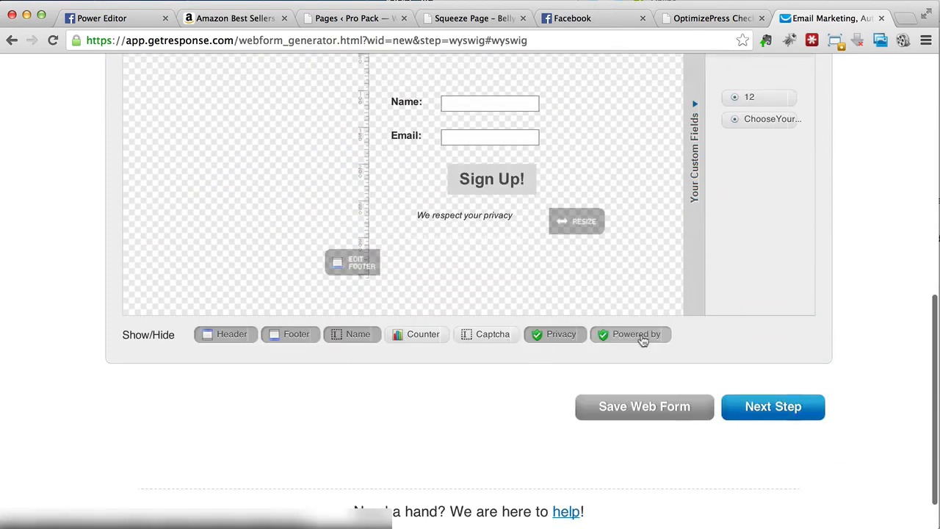
pyautogui.click(779, 419)
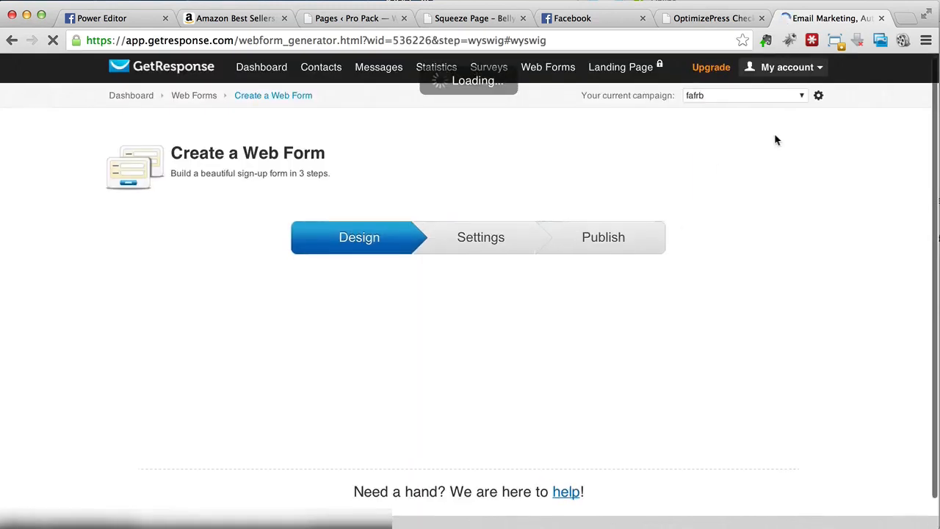
pyautogui.scroll(-5, 718, 292)
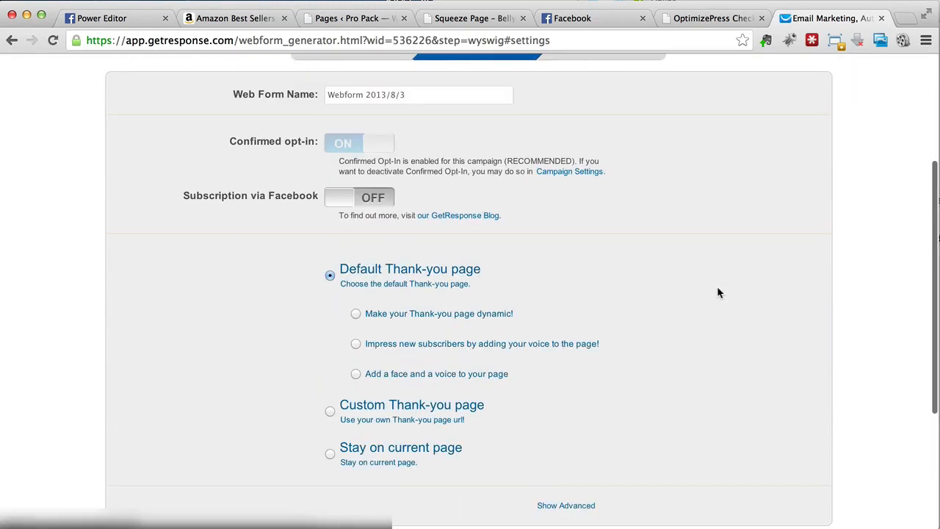
pyautogui.scroll(-3, 525, 198)
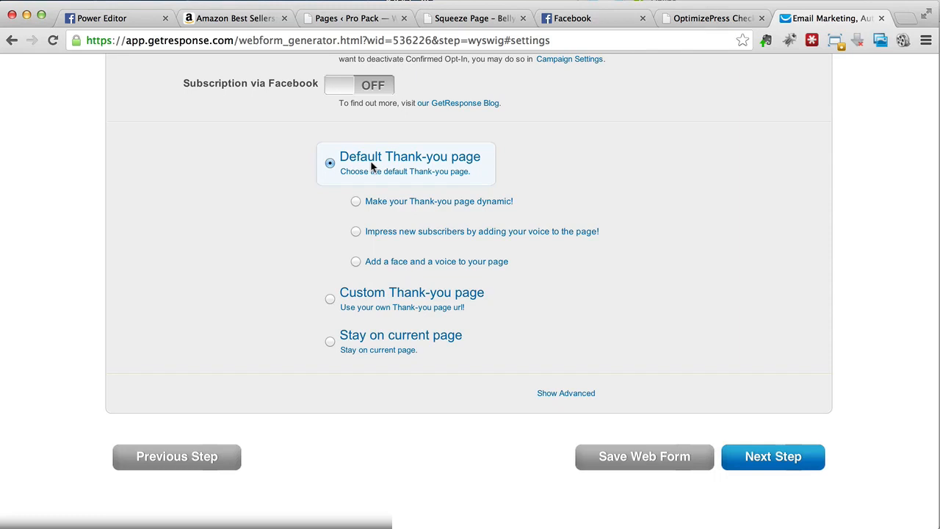
pyautogui.click(329, 300)
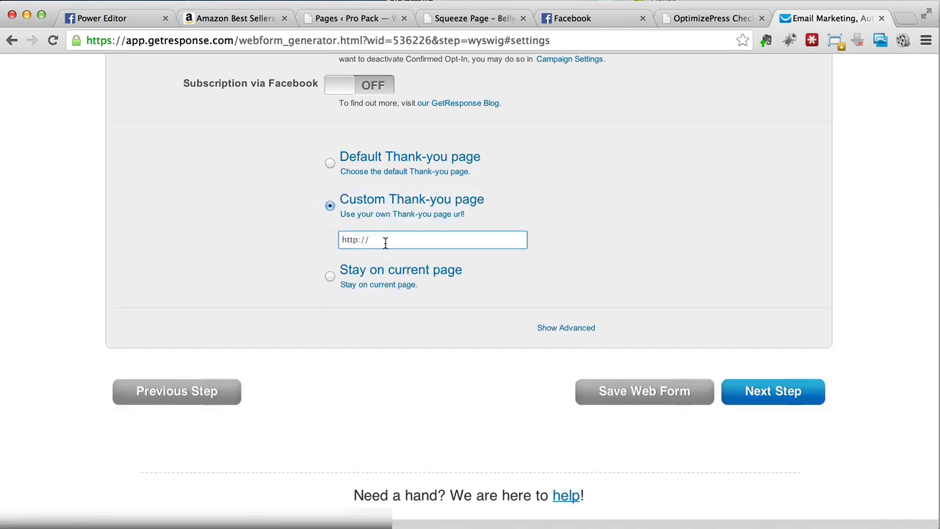
pyautogui.click(370, 170)
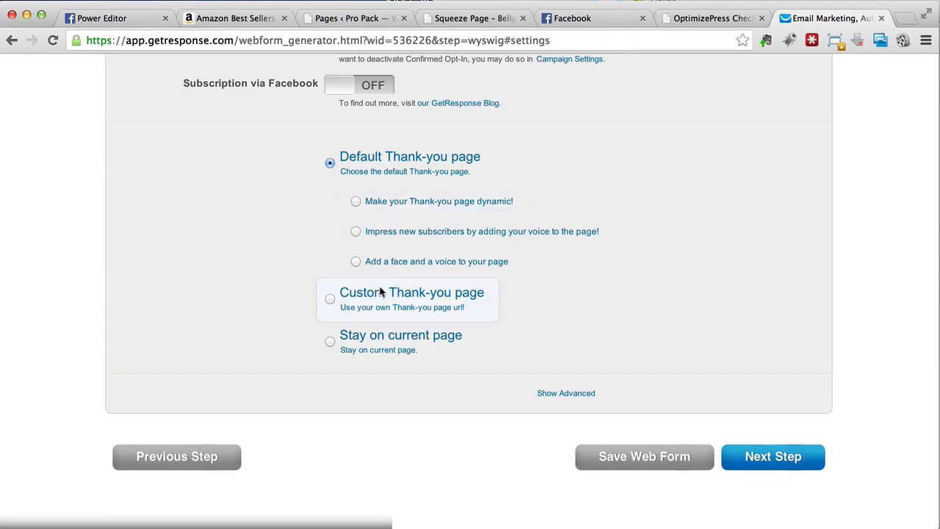
pyautogui.click(331, 299)
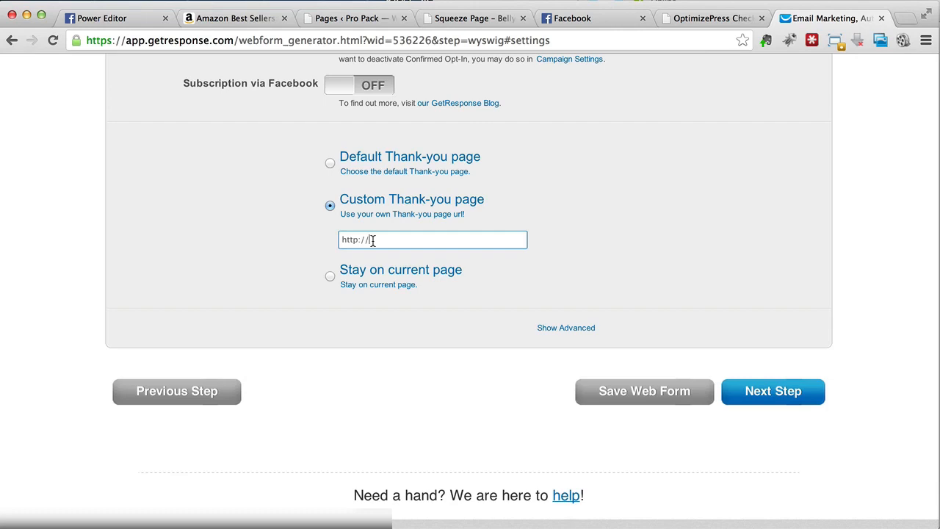
pyautogui.write('google.com/')
pyautogui.click(680, 401)
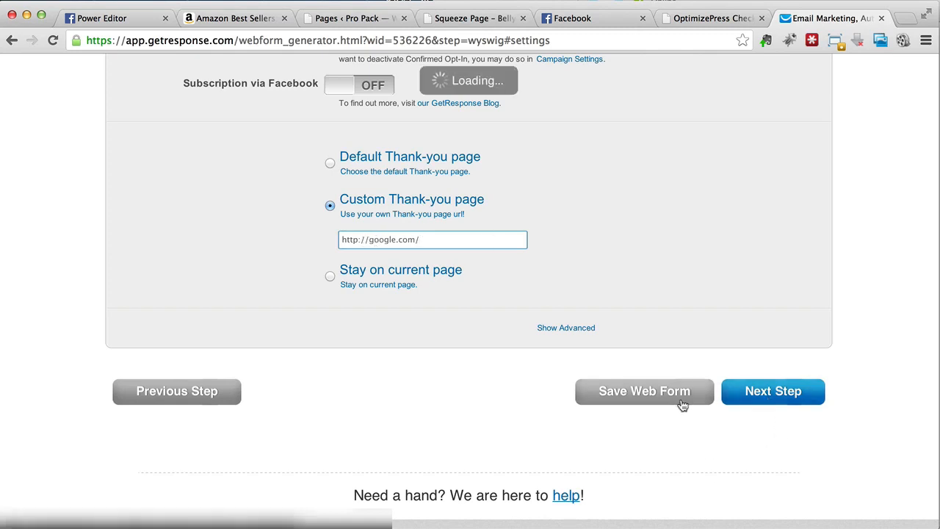
# - Proceed to publishing the web form, show its HTML code and copy the whole code
pyautogui.click(742, 391)
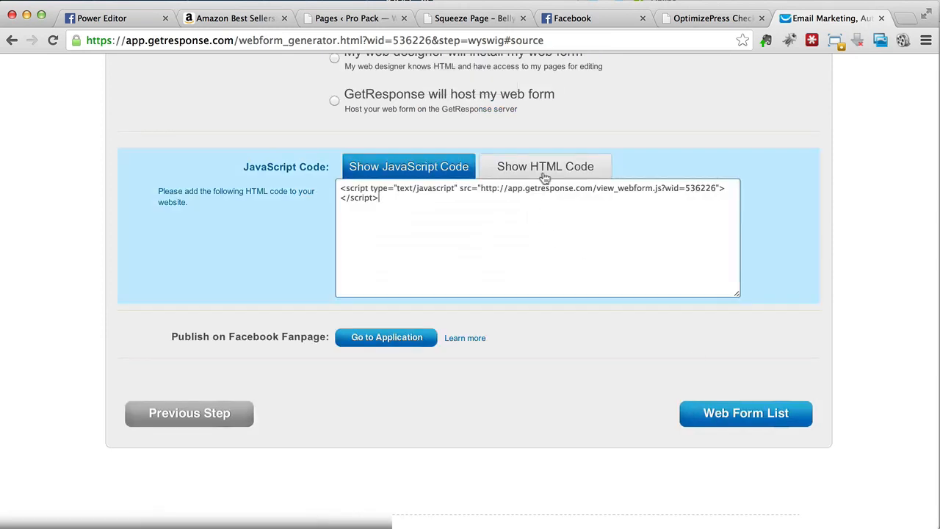
pyautogui.click(545, 174)
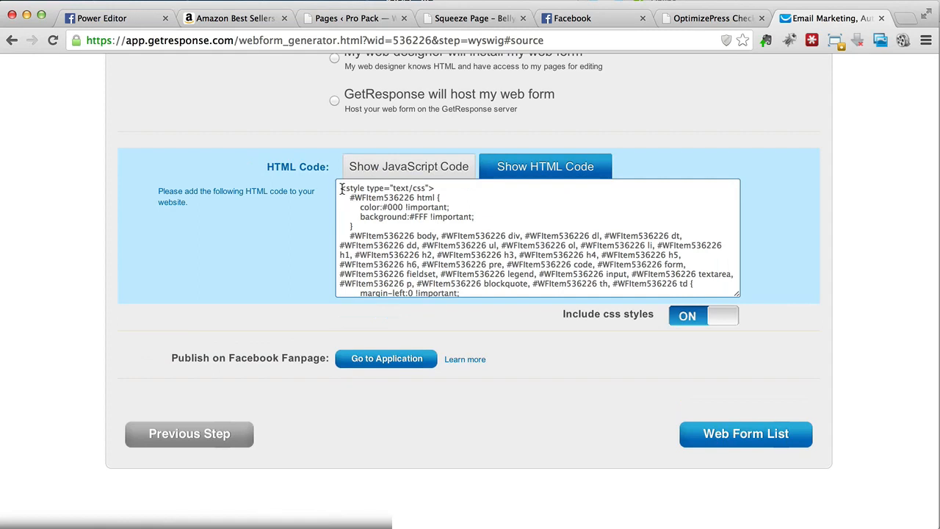
pyautogui.moveTo(339, 188); pyautogui.dragTo(480, 479)
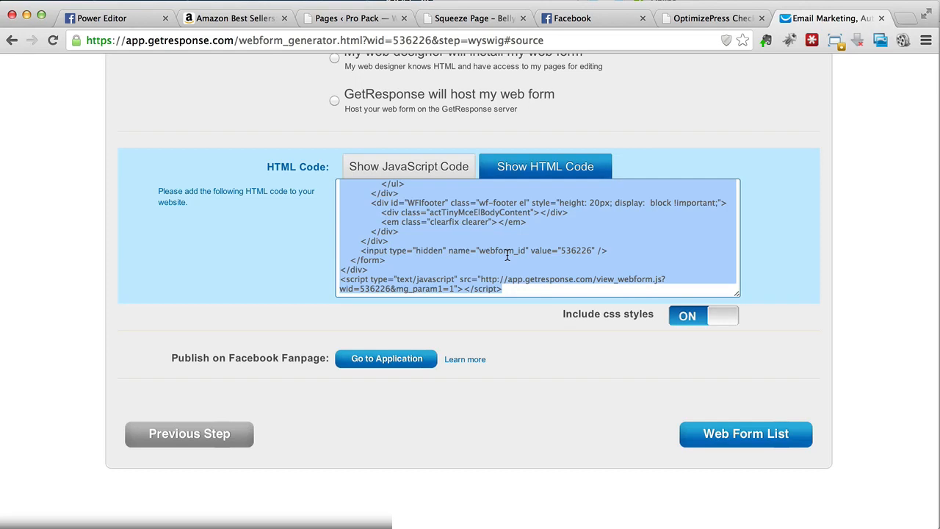
pyautogui.rightClick(507, 255)
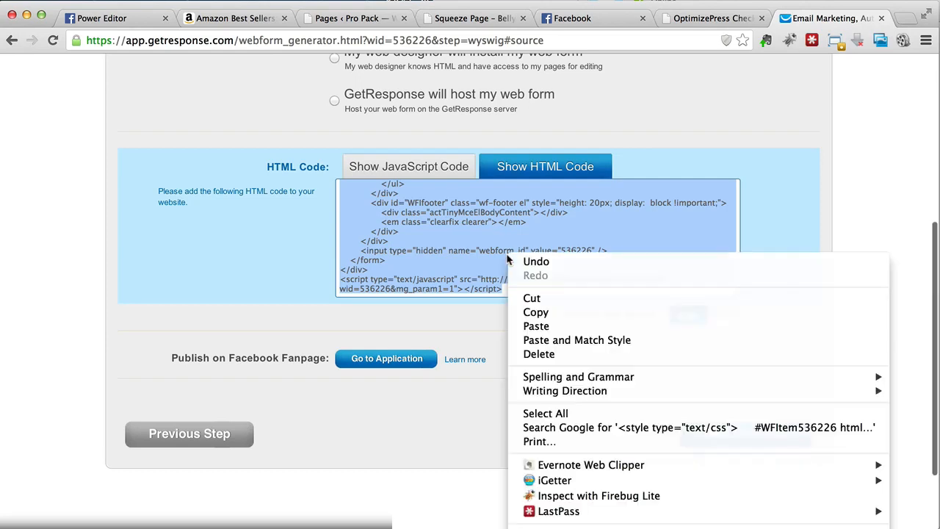
pyautogui.click(535, 311)
# - Return to the squeeze page's opt-in HTML settings in the OptimizePress LiveEditor
pyautogui.click(709, 17)
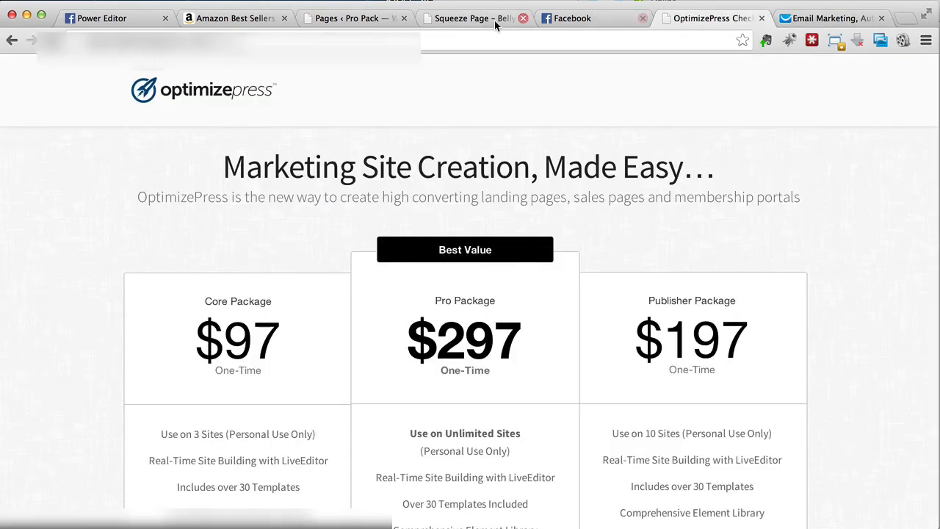
pyautogui.click(473, 18)
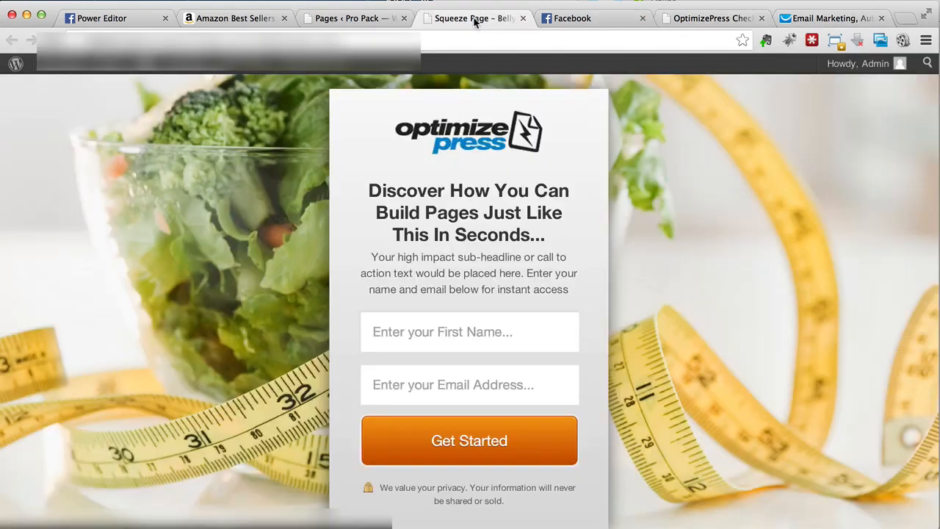
pyautogui.click(358, 19)
pyautogui.rightClick(395, 235)
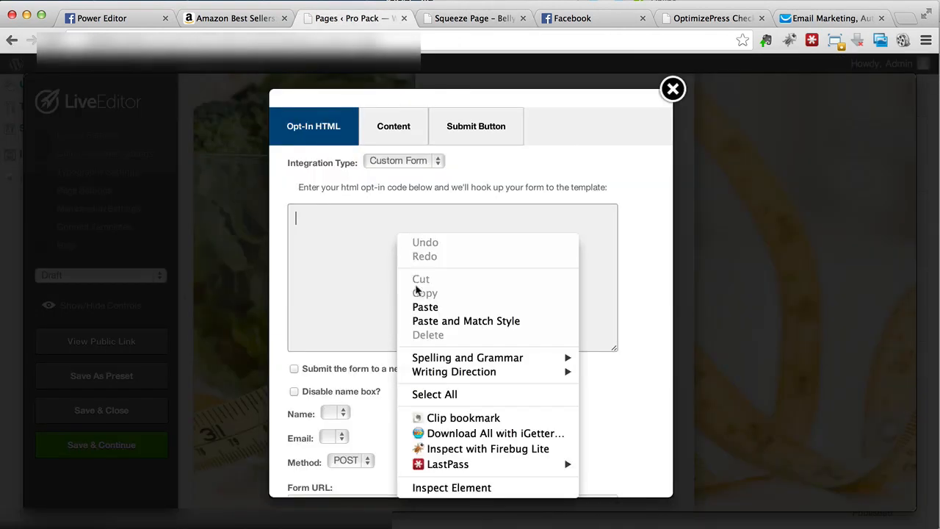
pyautogui.click(394, 165)
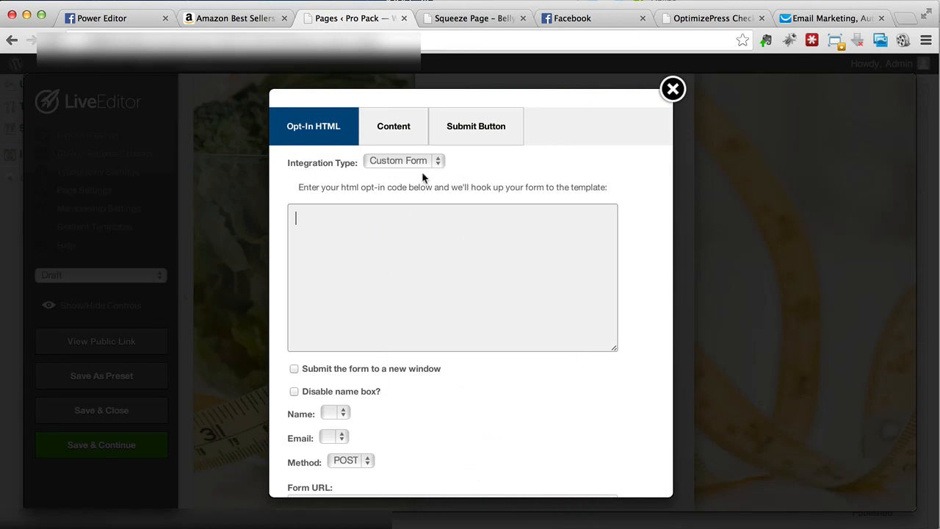
# - Try GetResponse as the opt-in form's integration type and go back to Custom Form
pyautogui.click(421, 166)
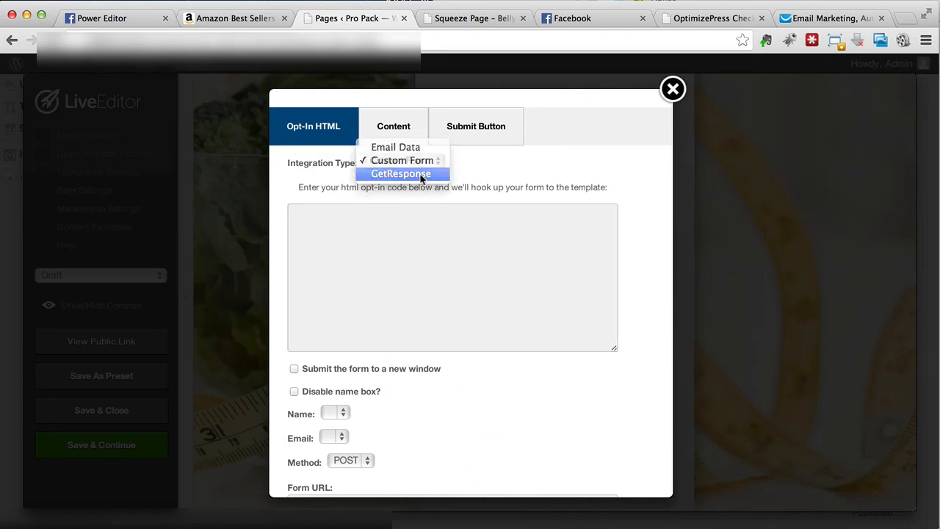
pyautogui.click(419, 174)
pyautogui.click(404, 180)
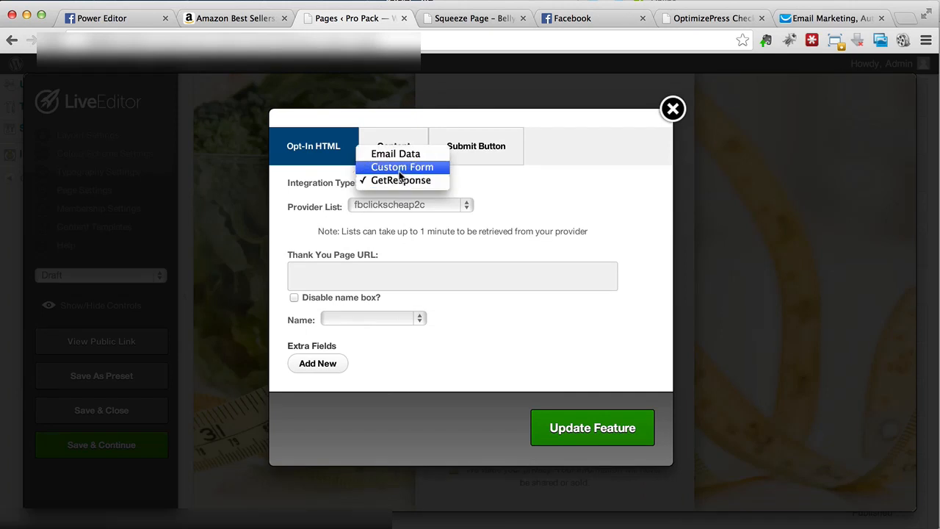
pyautogui.click(402, 167)
# - Paste the copied GetResponse HTML code into the custom form's opt-in code box
pyautogui.click(390, 301)
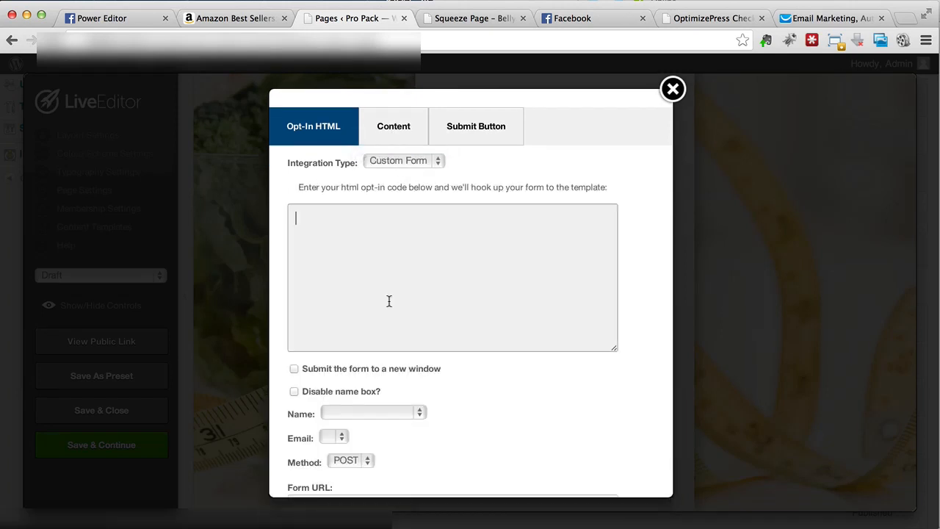
pyautogui.rightClick(389, 301)
pyautogui.click(416, 372)
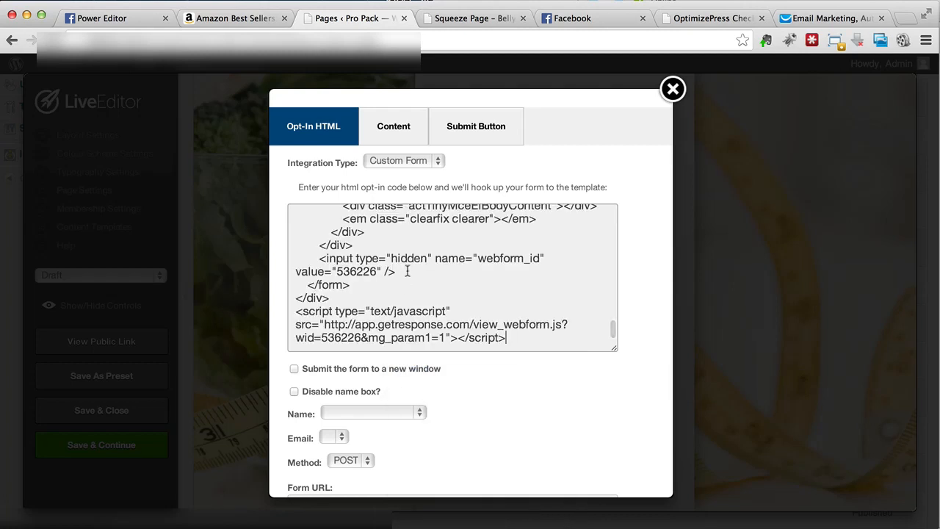
# - Enable submitting the opt-in form to a new window and update the feature
pyautogui.scroll(-3, 405, 266)
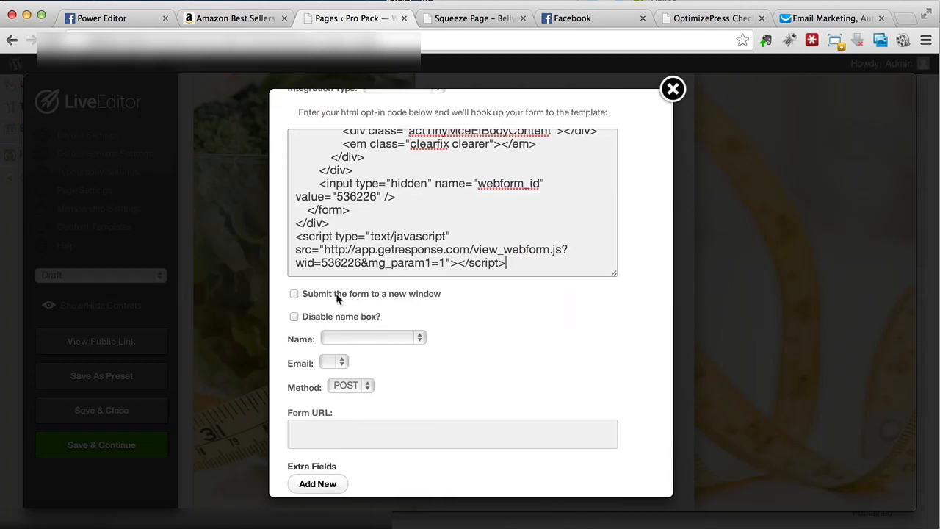
pyautogui.click(294, 294)
pyautogui.scroll(-3, 321, 395)
pyautogui.click(578, 464)
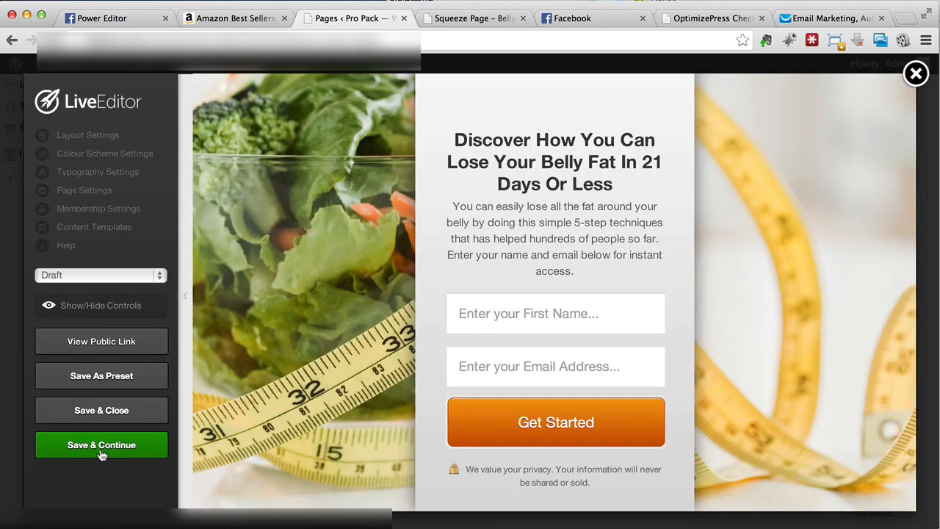
# - Save the squeeze page and view its updated version in the browser
pyautogui.click(101, 451)
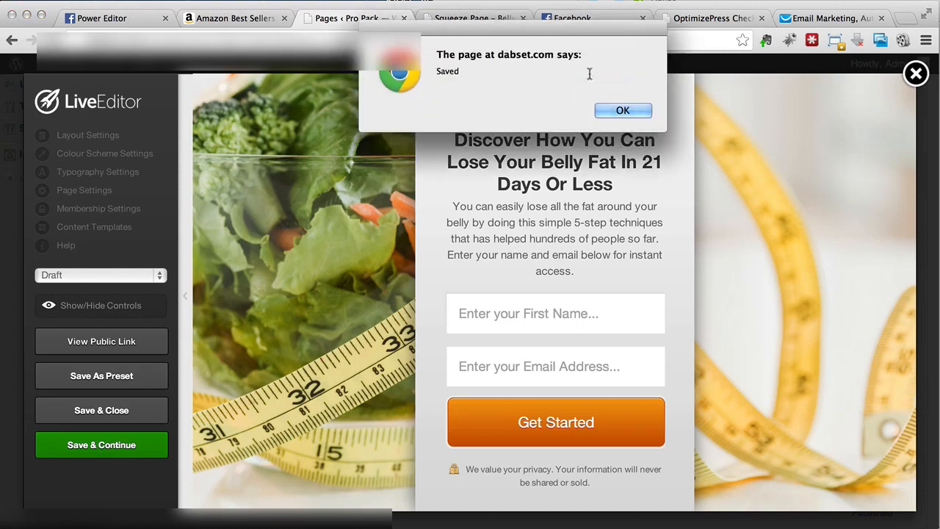
pyautogui.click(621, 110)
pyautogui.click(470, 22)
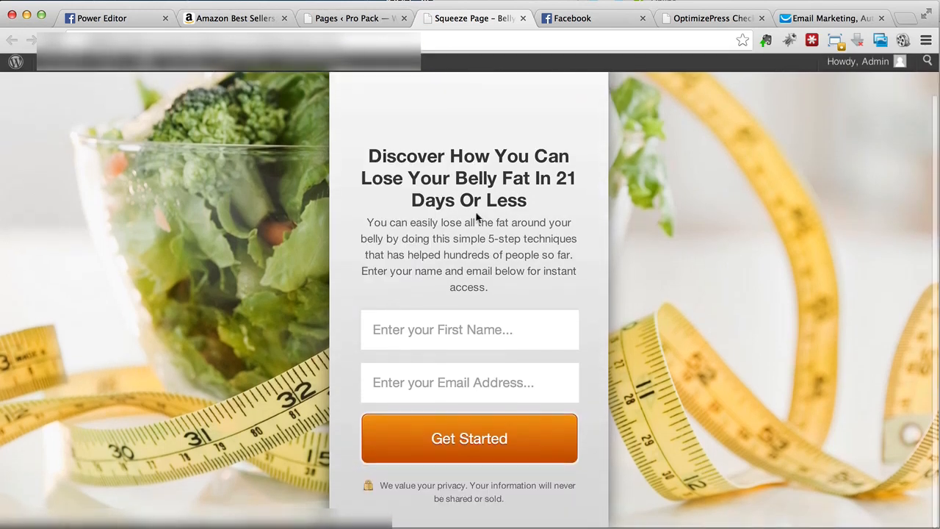
pyautogui.scroll(2, 476, 214)
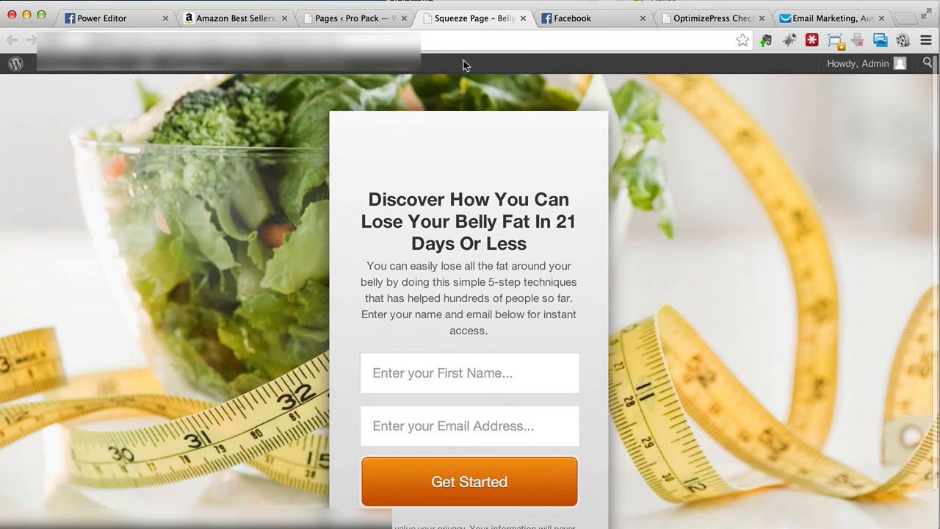
# - Set the squeeze page's status to Publish in LiveEditor and save the page
pyautogui.click(379, 25)
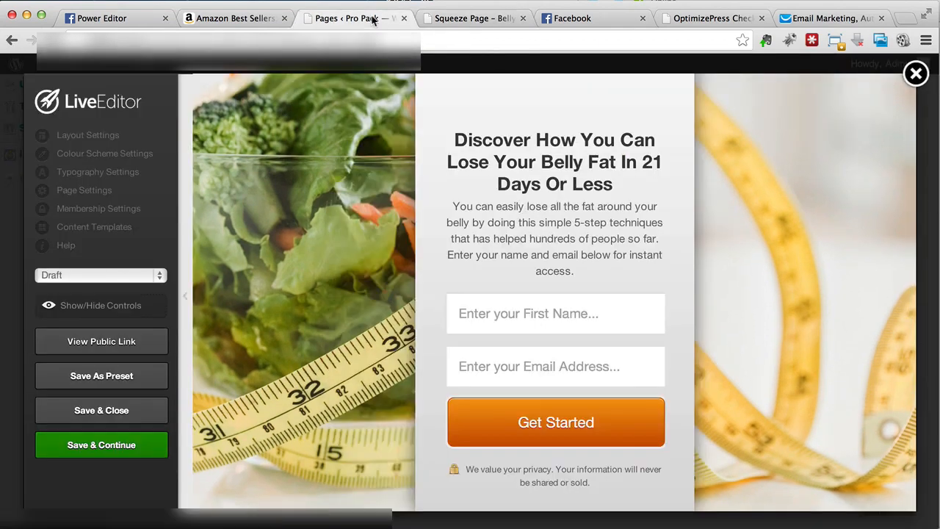
pyautogui.click(141, 284)
pyautogui.click(127, 288)
pyautogui.click(624, 109)
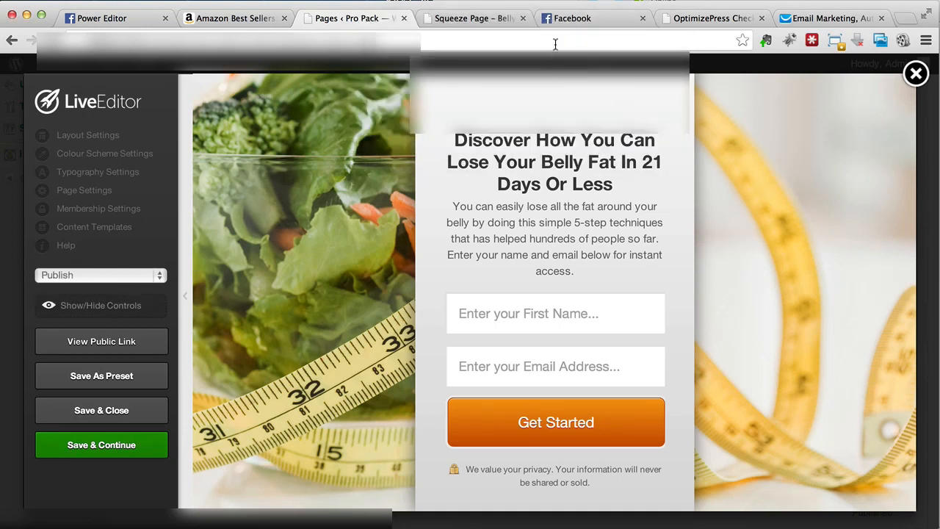
# - Close the old squeeze page preview and open the page's public link in a new tab
pyautogui.click(522, 19)
pyautogui.rightClick(125, 346)
pyautogui.click(139, 348)
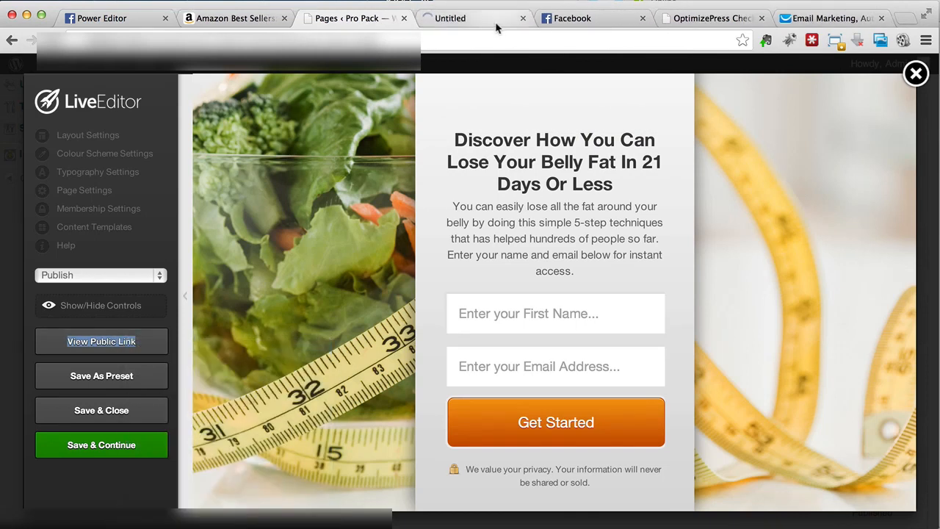
pyautogui.click(485, 20)
# - Reload the WordPress Pages tab, confirming that the LiveEditor page may be left
pyautogui.click(371, 18)
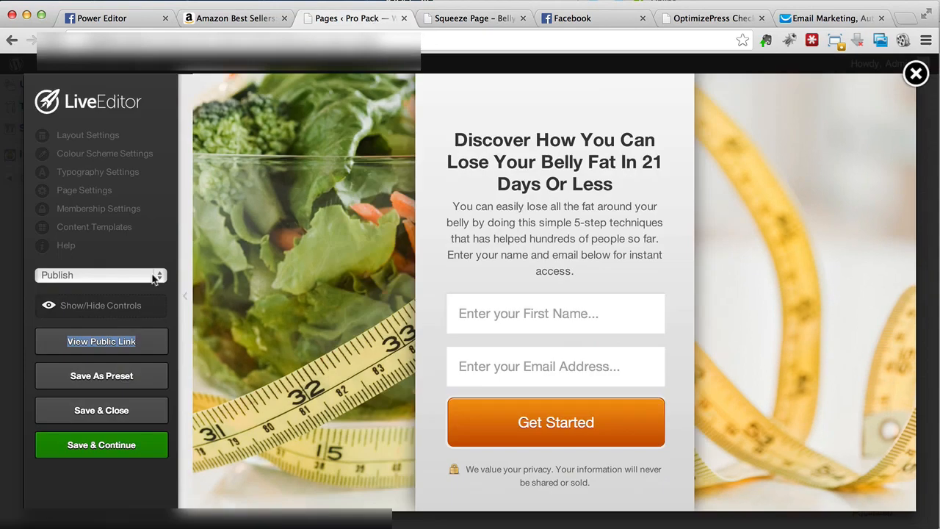
pyautogui.click(174, 41)
pyautogui.press('Return')
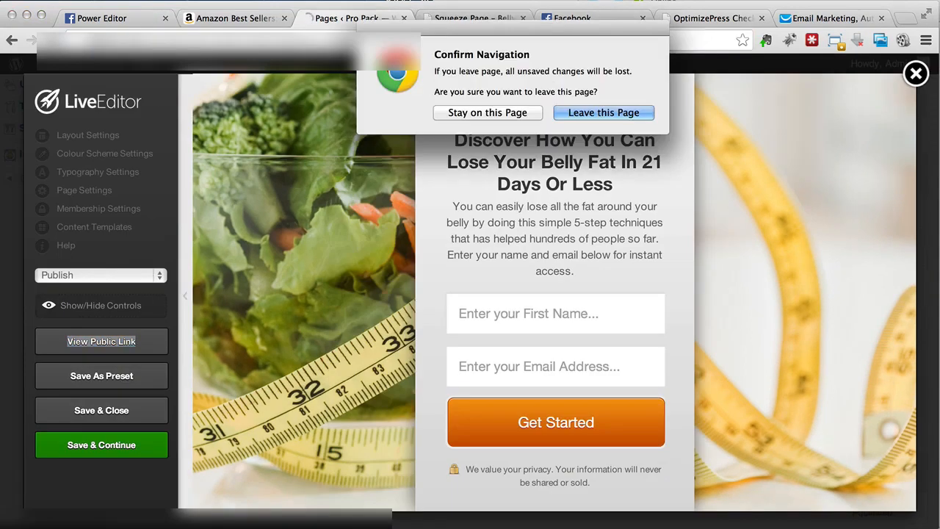
pyautogui.click(565, 104)
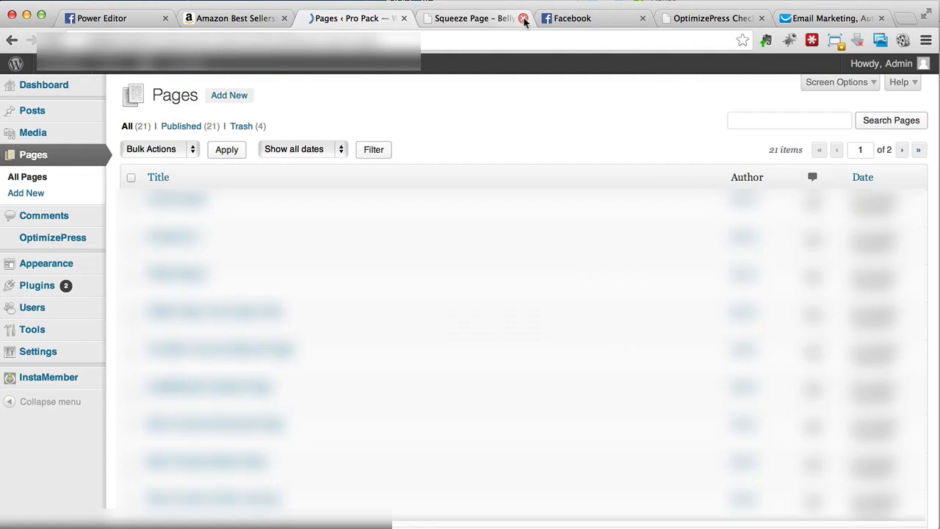
# - Close the extra squeeze page tab and search the WordPress pages for "belly fat"
pyautogui.click(526, 17)
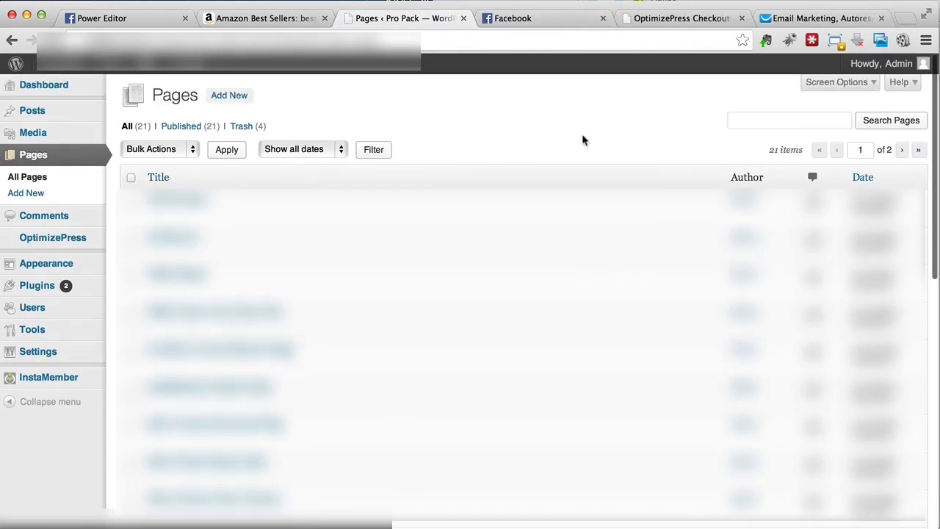
pyautogui.click(788, 120)
pyautogui.write('belly fat')
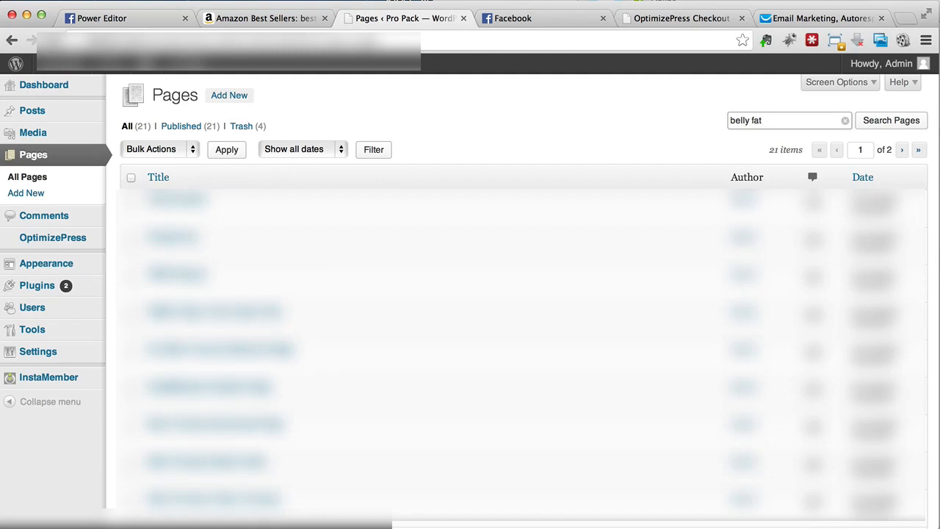
pyautogui.click(910, 125)
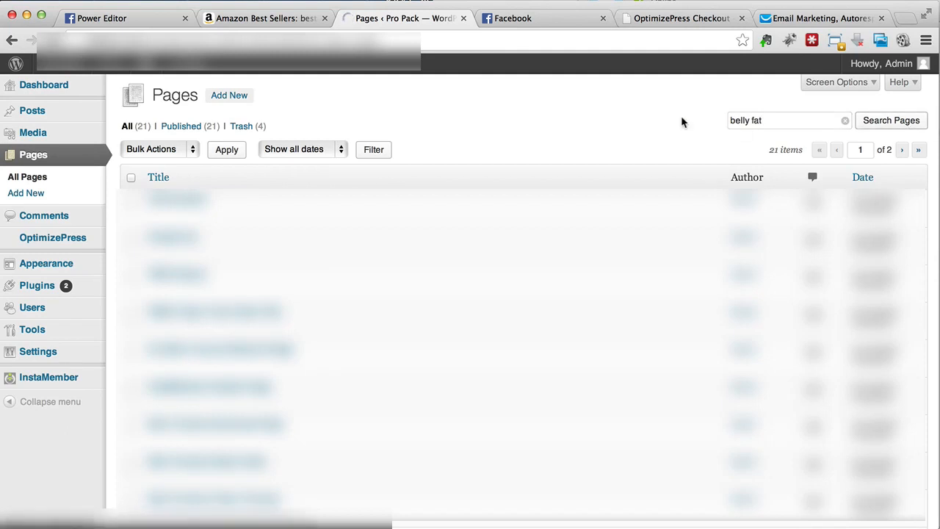
# - View the published page "Squeeze Page – Belly Fat" and copy its web address
pyautogui.moveTo(283, 224)
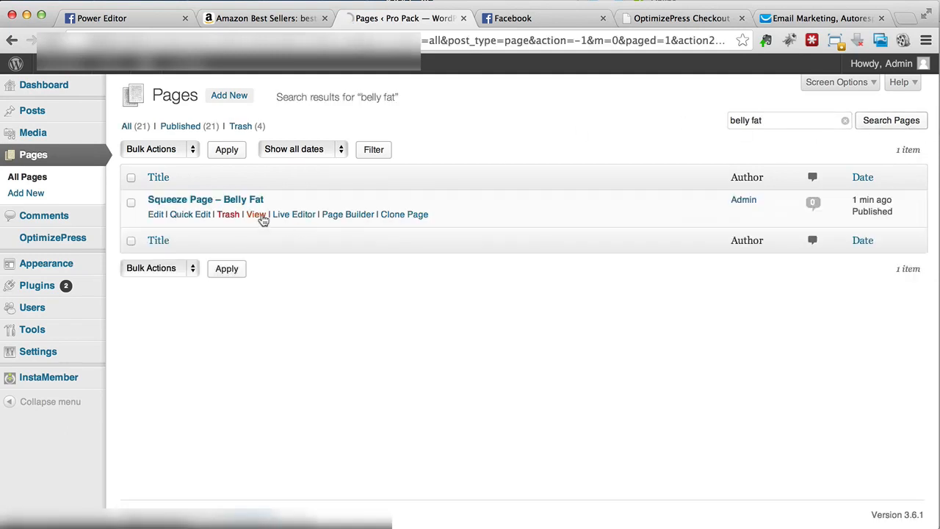
pyautogui.click(259, 215)
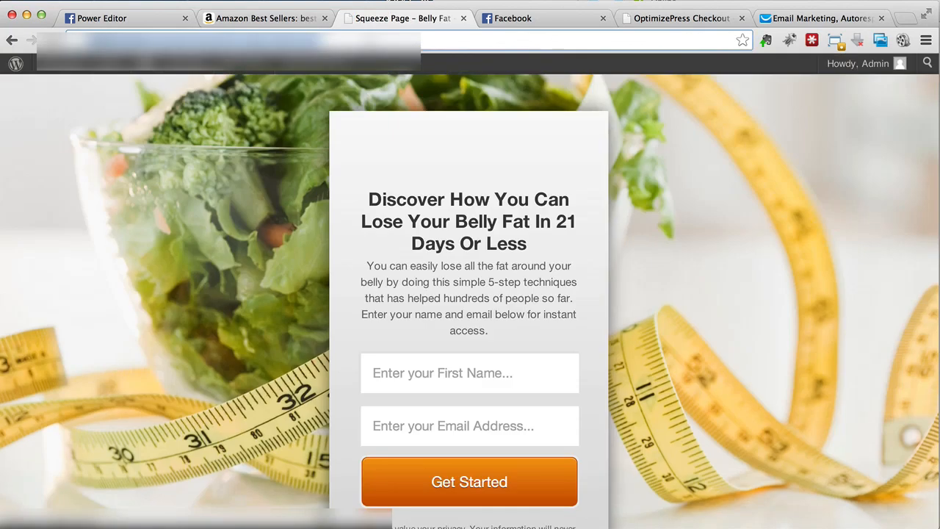
pyautogui.rightClick(361, 42)
pyautogui.click(411, 71)
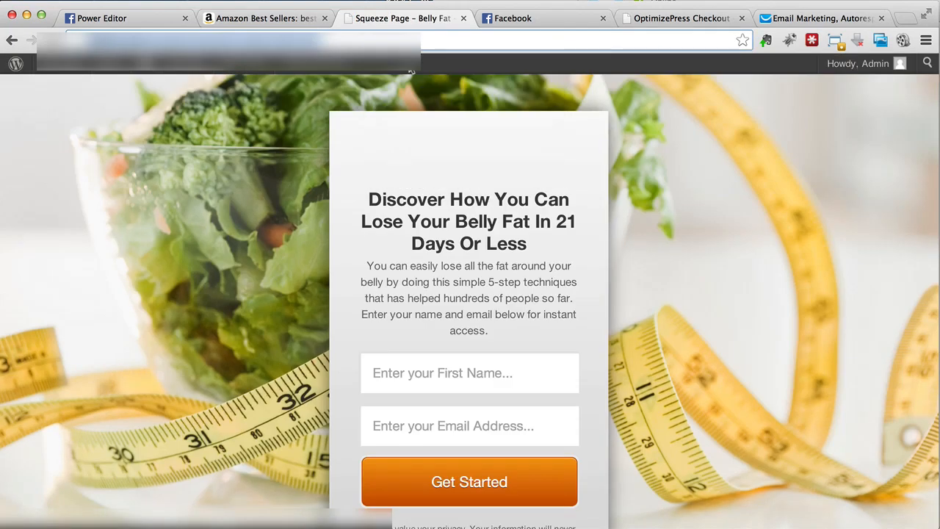
# - Switch to Facebook, search for "iframe", and go to the Static HTML: iframe tabs app
pyautogui.click(511, 21)
pyautogui.click(394, 70)
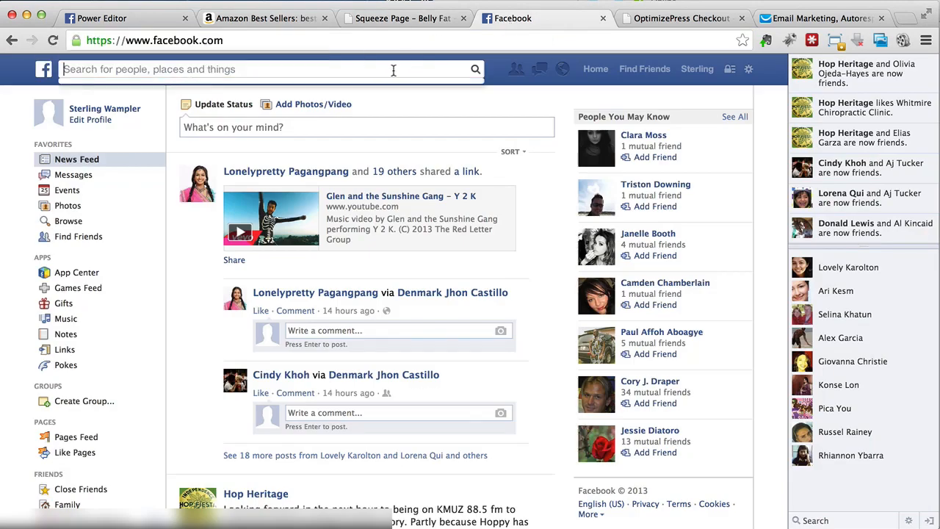
pyautogui.write('iframe')
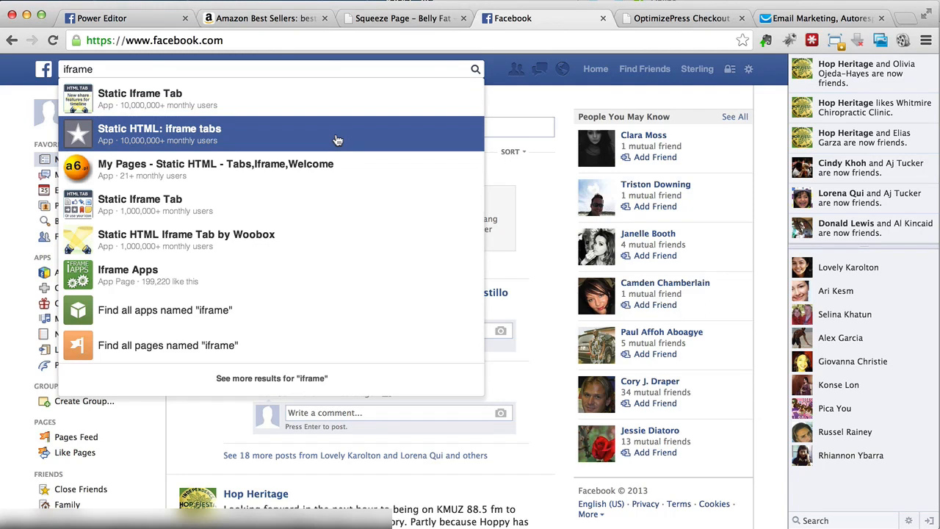
pyautogui.click(336, 139)
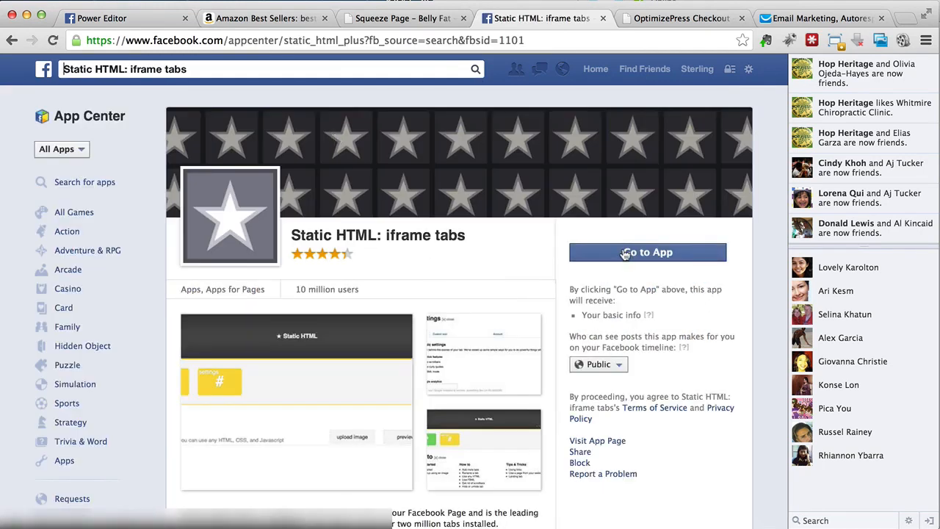
pyautogui.click(624, 252)
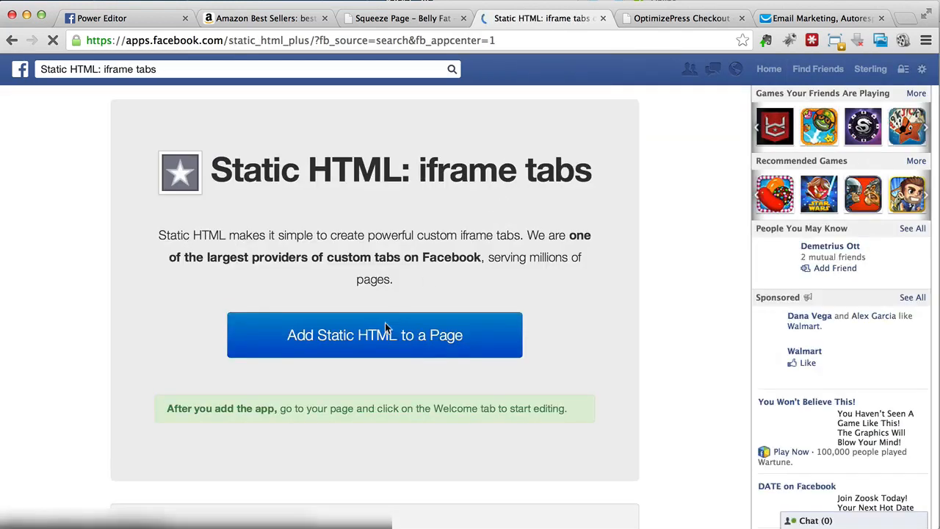
# - Add the Static HTML app to the Facebook page, entering and submitting the security check text
pyautogui.click(373, 337)
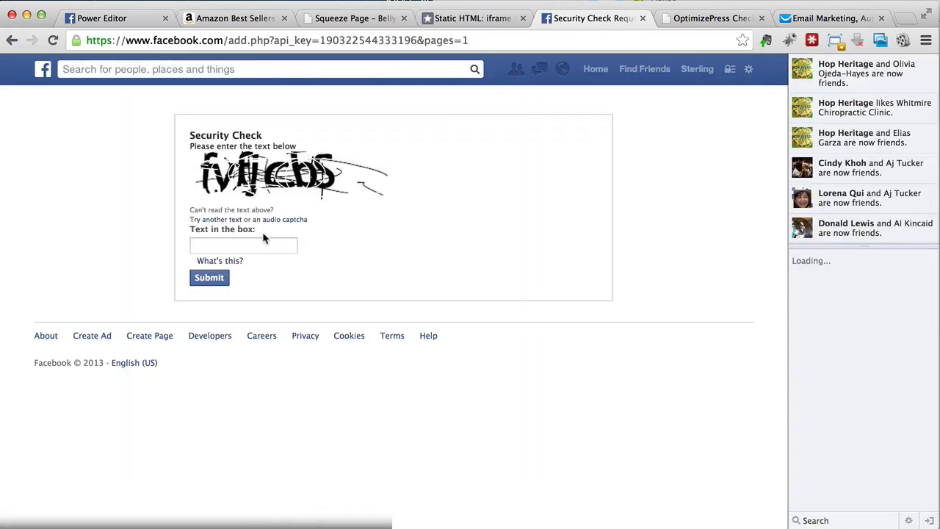
pyautogui.click(263, 241)
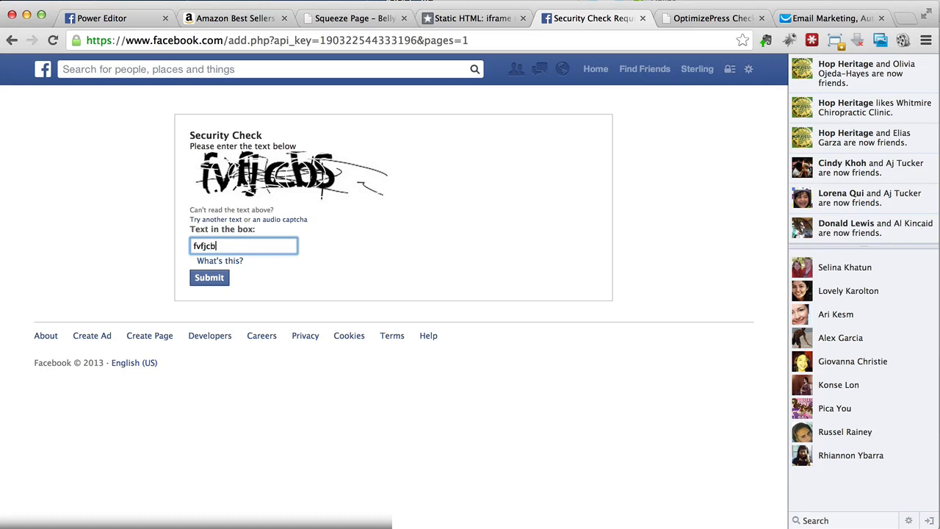
pyautogui.click(225, 281)
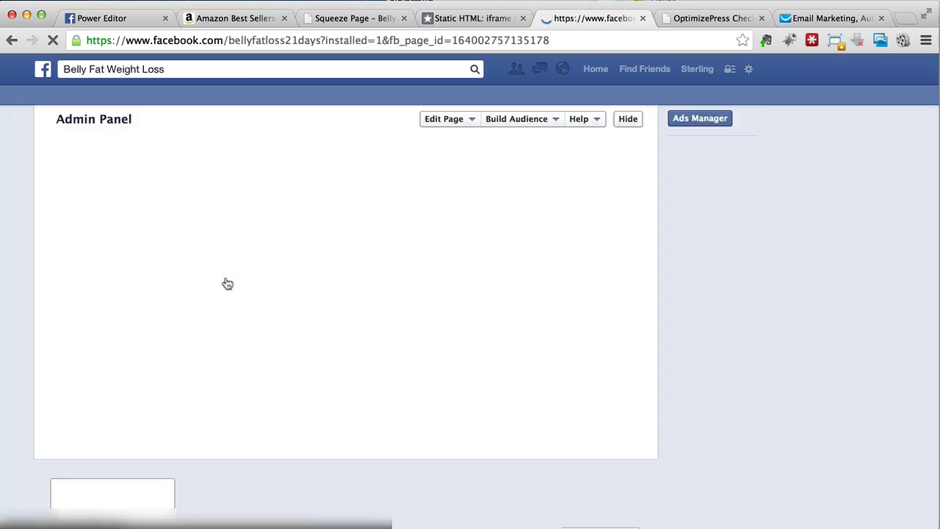
# - Skip the profile picture setup on the Belly Fat Weight Loss page and open its Welcome tab for editing
pyautogui.scroll(-3, 374, 239)
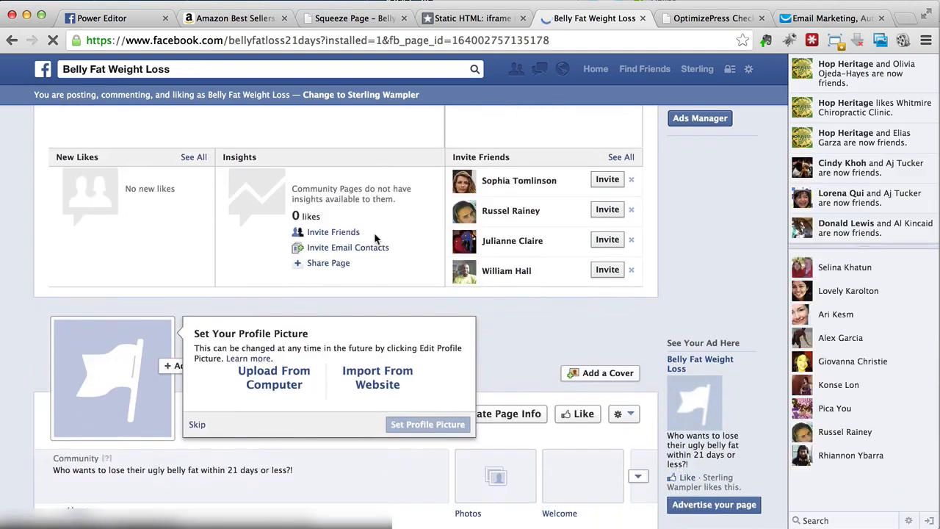
pyautogui.click(196, 425)
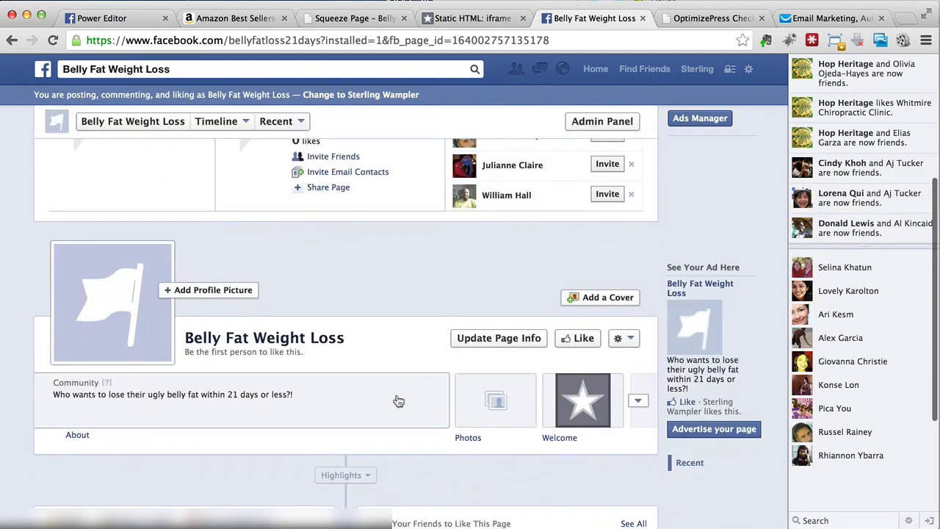
pyautogui.click(588, 402)
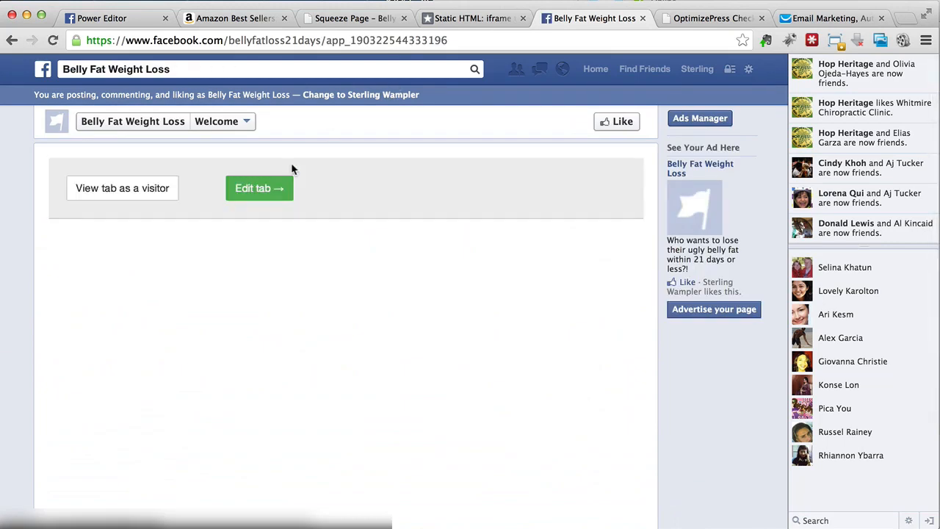
pyautogui.click(253, 189)
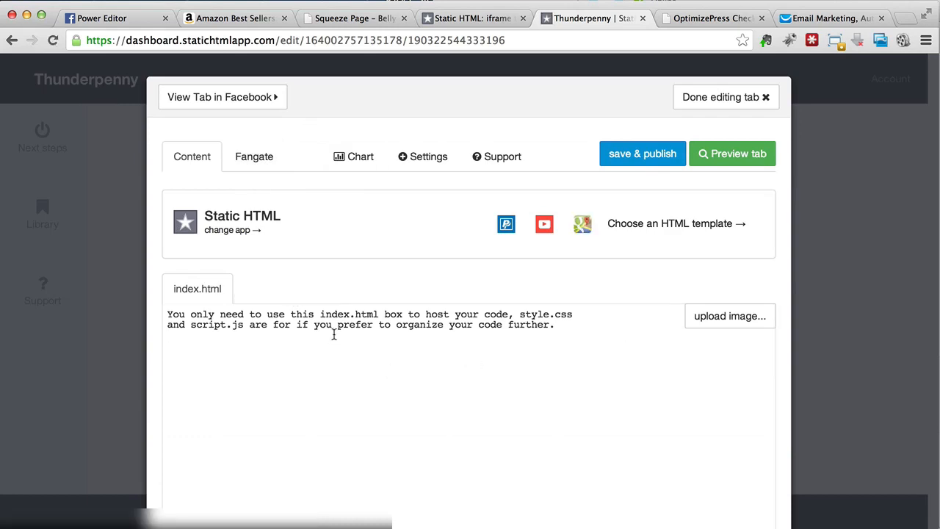
# - Change the Welcome tab's content from Static HTML to the free Website app
pyautogui.click(333, 335)
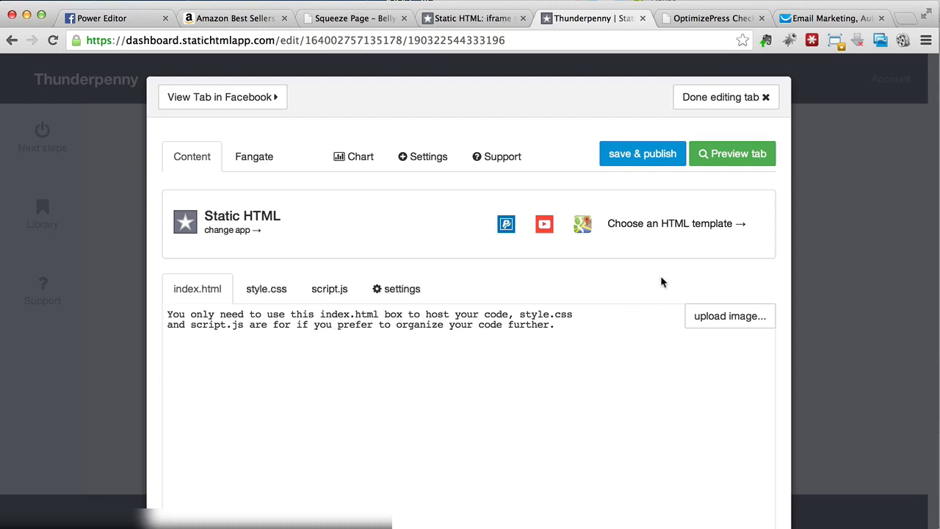
pyautogui.click(683, 236)
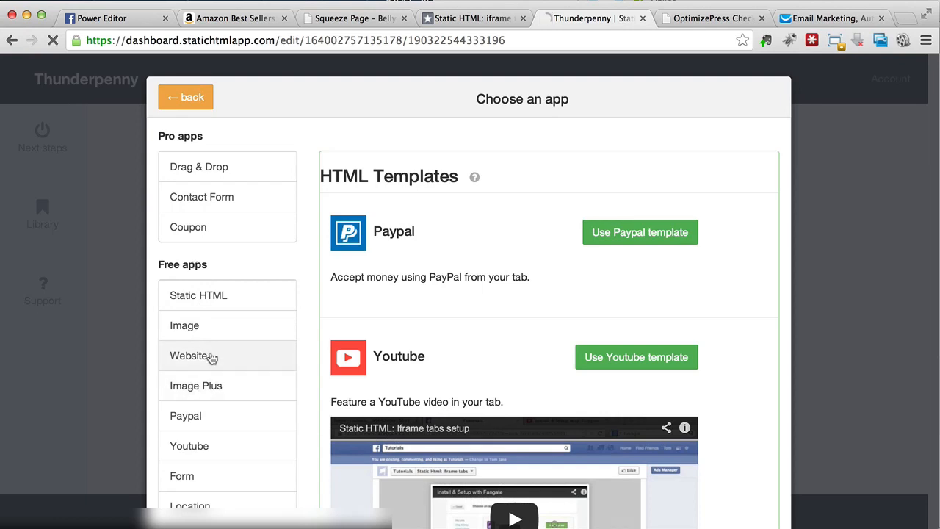
pyautogui.click(212, 358)
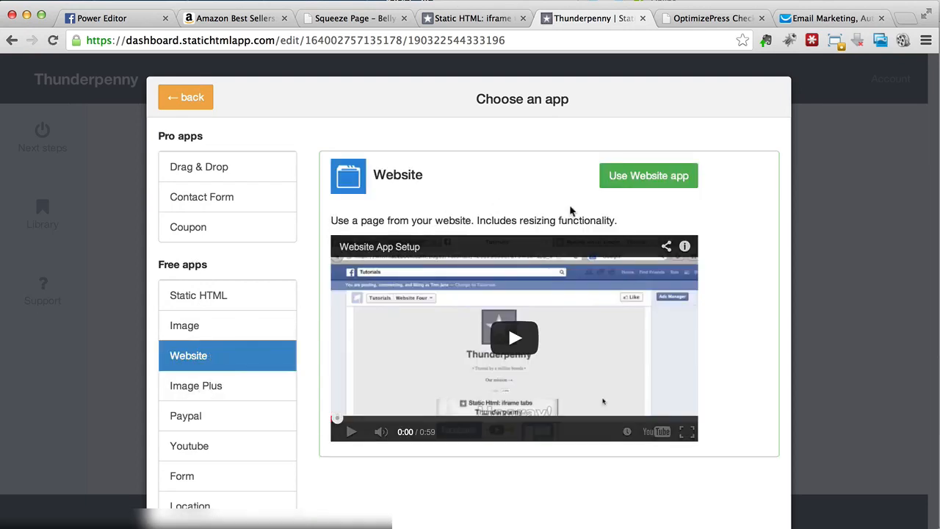
pyautogui.click(622, 183)
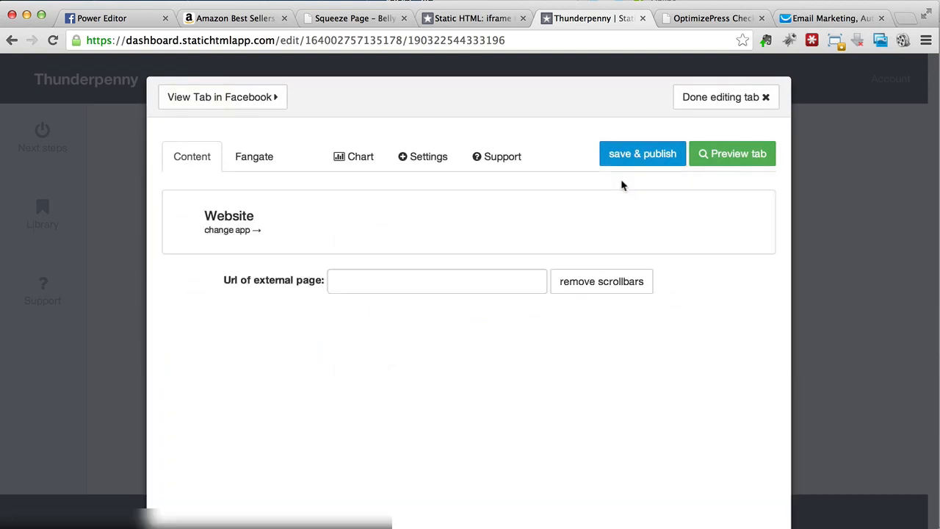
# - Copy the squeeze page's web address from its browser tab and paste it as the Website app's external page URL
pyautogui.click(368, 281)
pyautogui.click(347, 19)
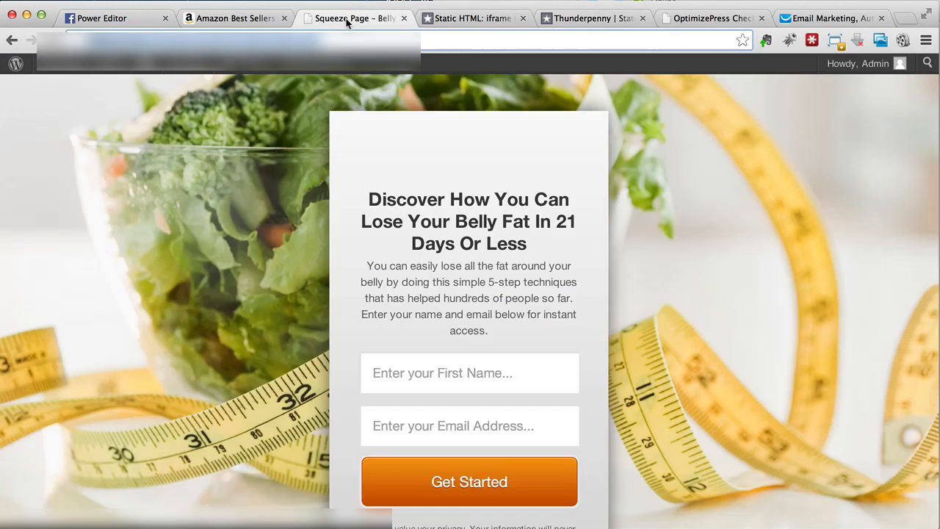
pyautogui.rightClick(318, 40)
pyautogui.click(339, 59)
pyautogui.click(558, 18)
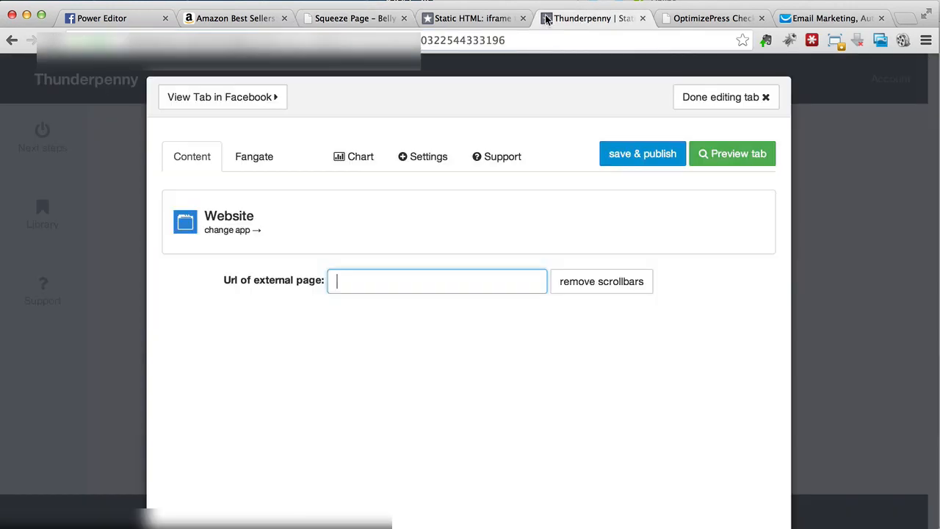
pyautogui.rightClick(367, 278)
pyautogui.click(400, 346)
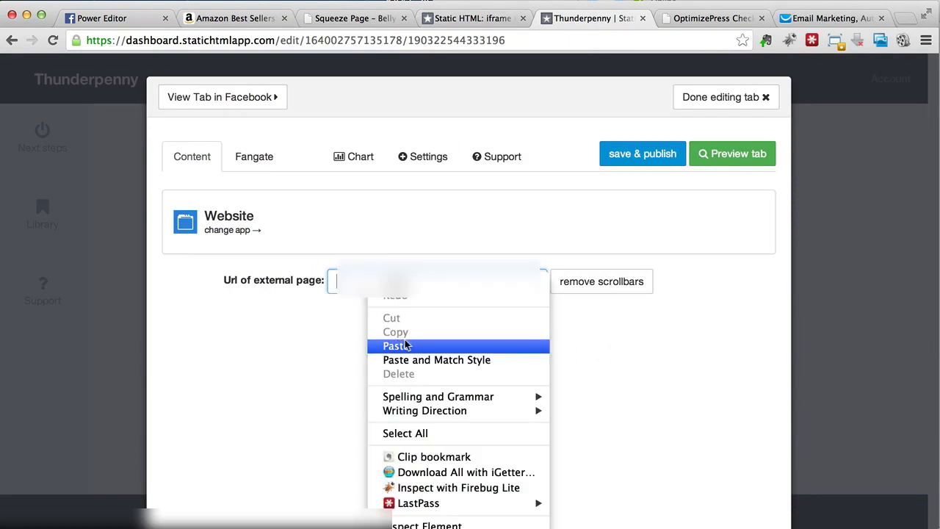
pyautogui.click(508, 319)
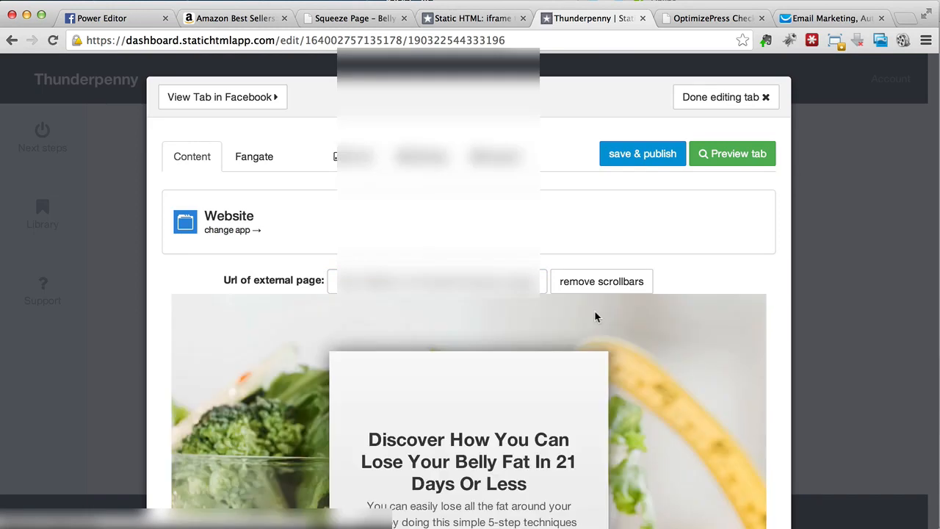
# - Look over the embedded squeeze page in the tab editor, from its headline to the opt-in form and privacy note
pyautogui.scroll(-5, 470, 327)
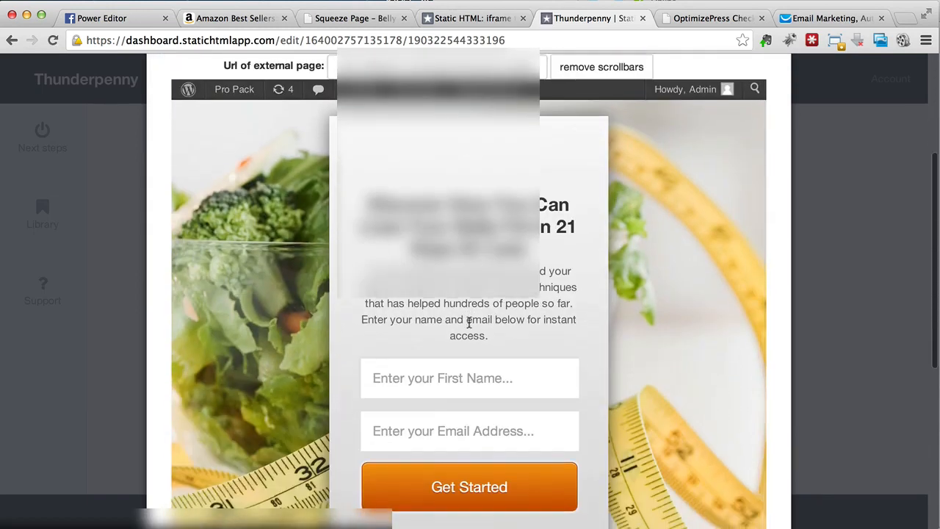
pyautogui.scroll(-6, 470, 327)
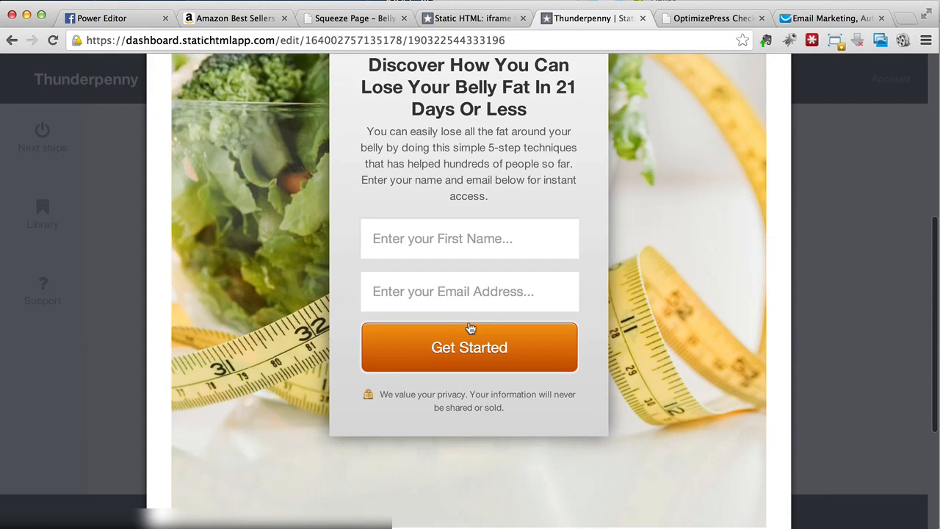
pyautogui.scroll(10, 468, 322)
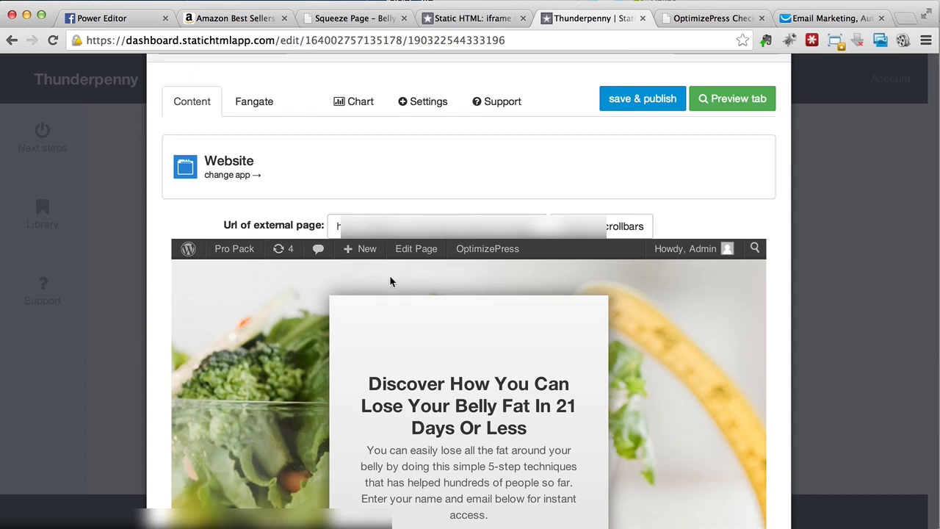
pyautogui.scroll(-5, 390, 281)
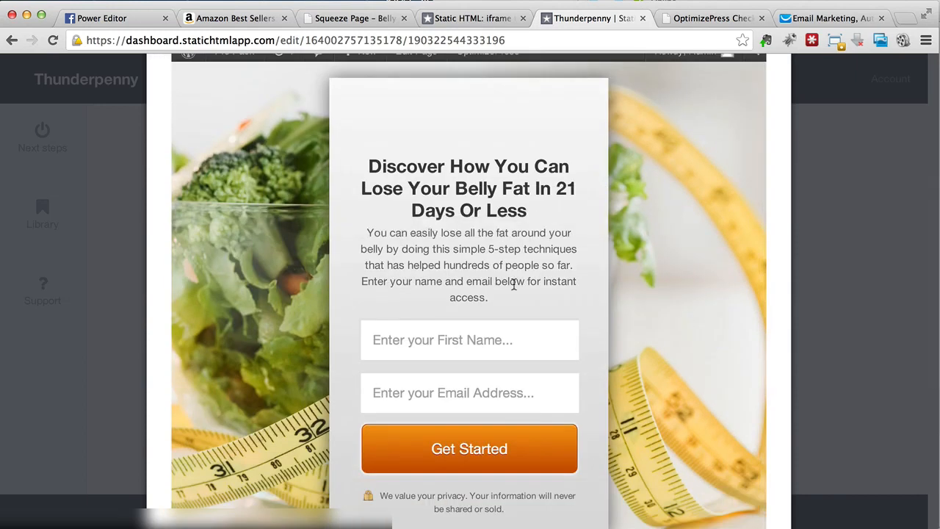
pyautogui.scroll(-4, 464, 296)
pyautogui.scroll(5, 465, 296)
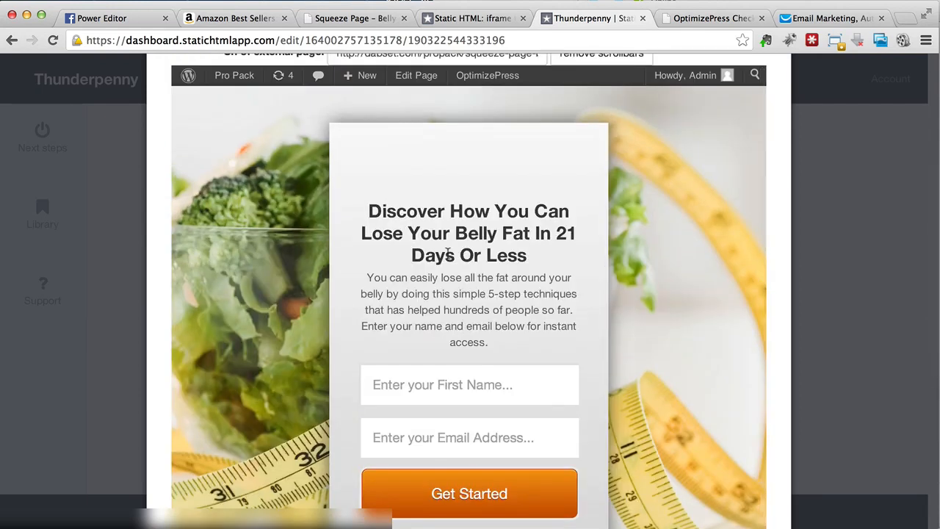
pyautogui.scroll(3, 465, 296)
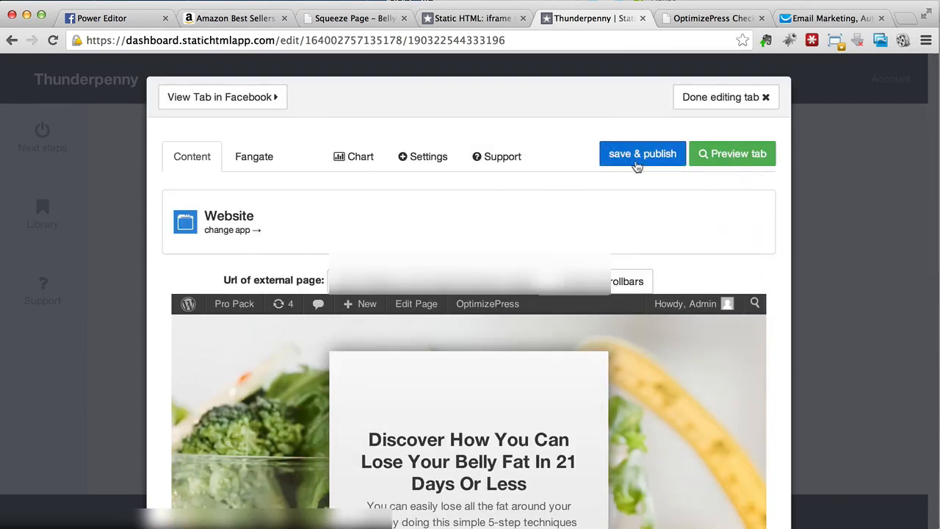
# - Preview the Facebook tab and check how the squeeze page fits in it horizontally and vertically
pyautogui.click(704, 153)
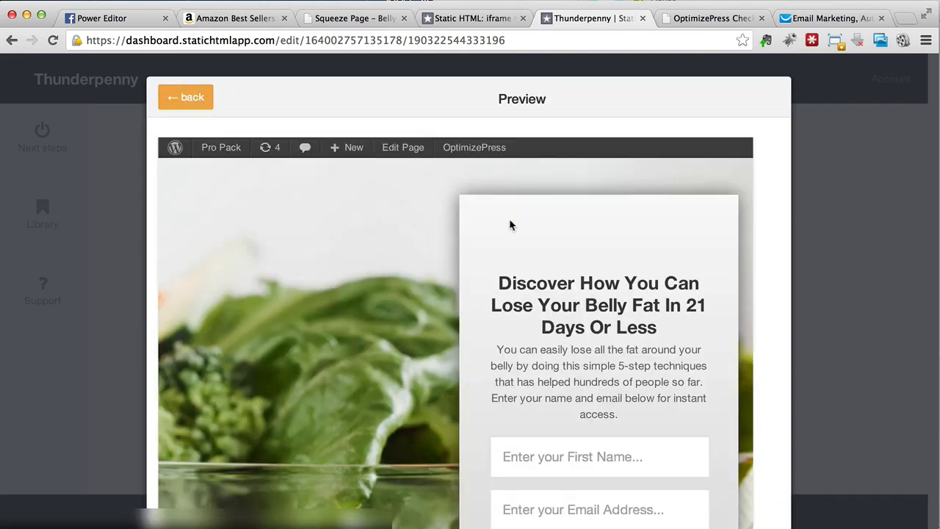
pyautogui.hscroll(2, 412, 237)
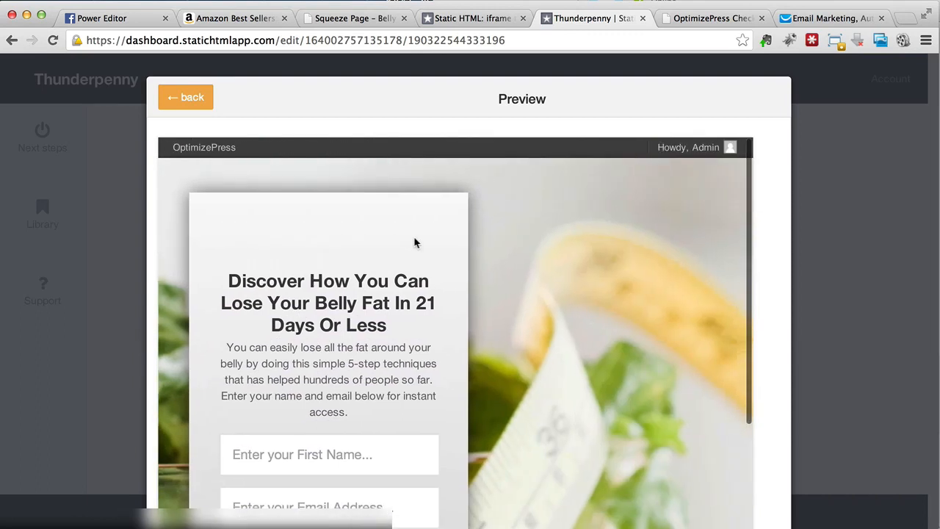
pyautogui.scroll(-5, 413, 235)
pyautogui.scroll(-3, 413, 235)
pyautogui.scroll(10, 415, 237)
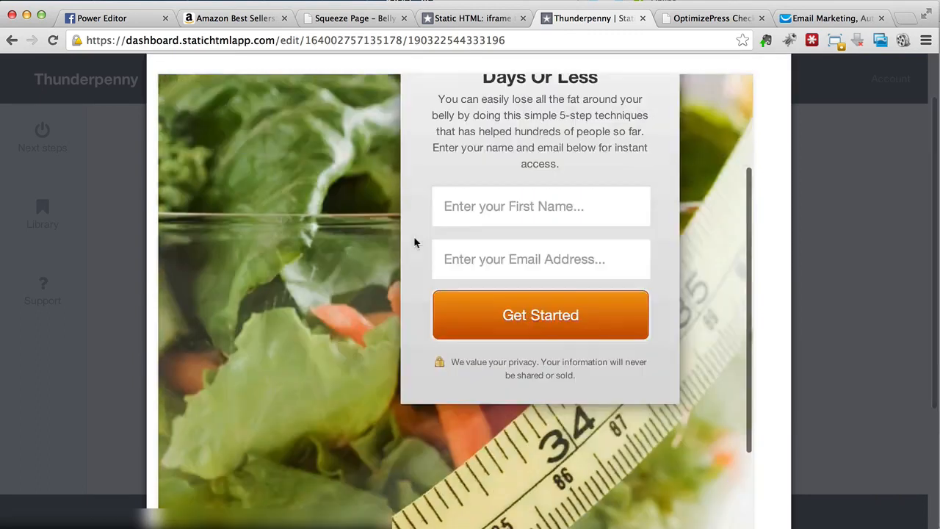
pyautogui.hscroll(-2, 413, 236)
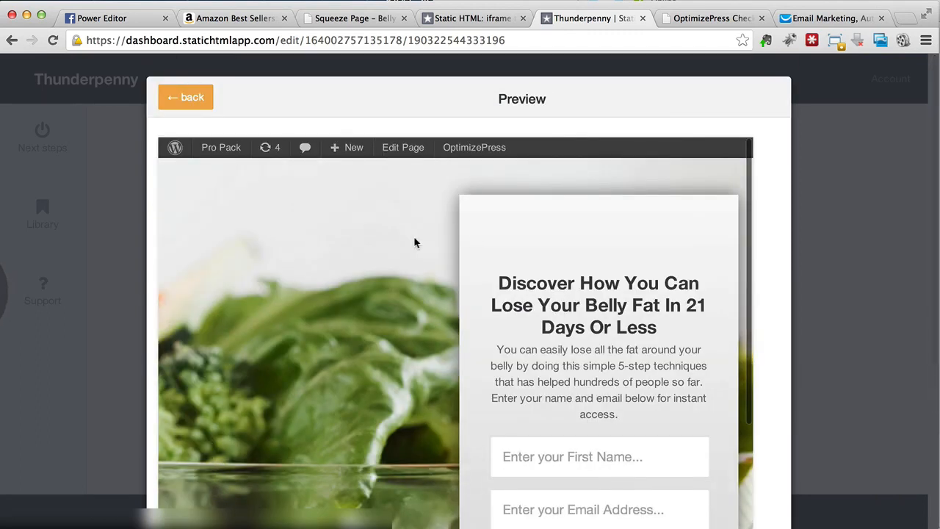
# - Leave the preview, publish the Welcome tab with its Website content and open the live tab in Facebook
pyautogui.click(184, 103)
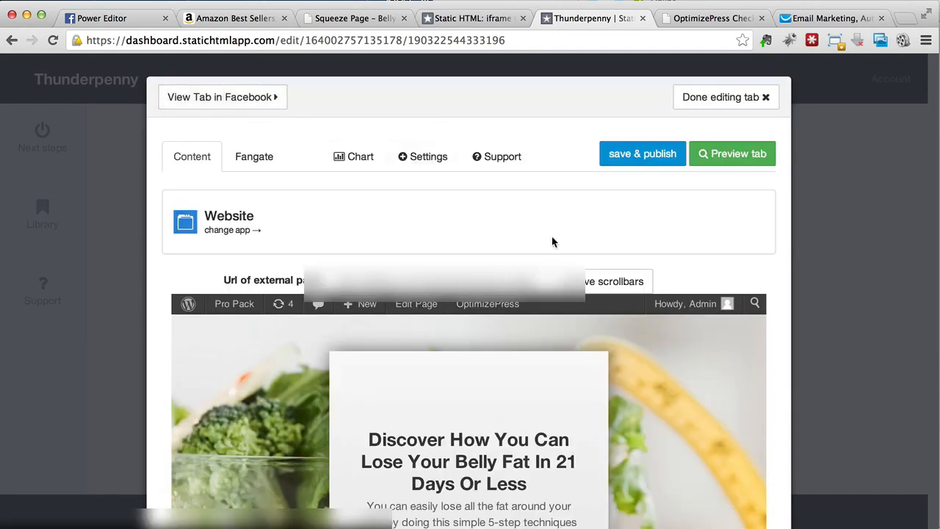
pyautogui.click(625, 157)
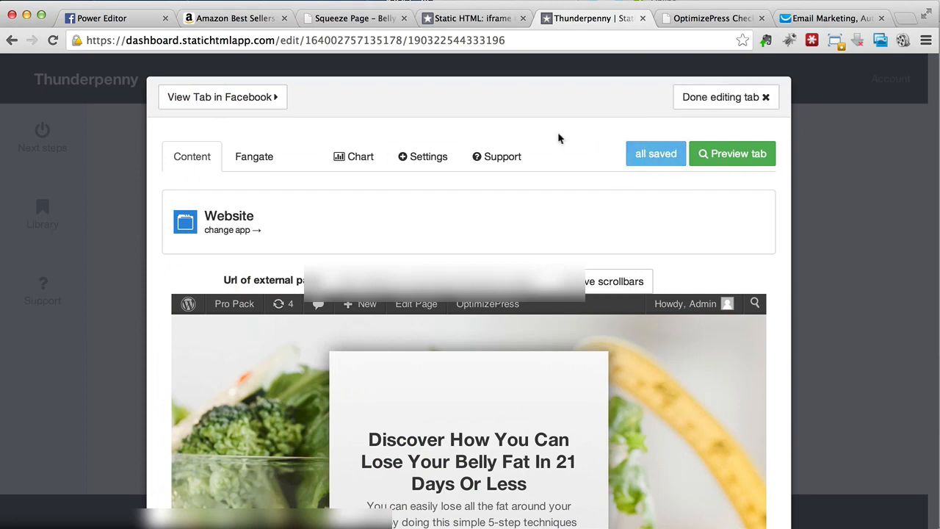
pyautogui.click(266, 107)
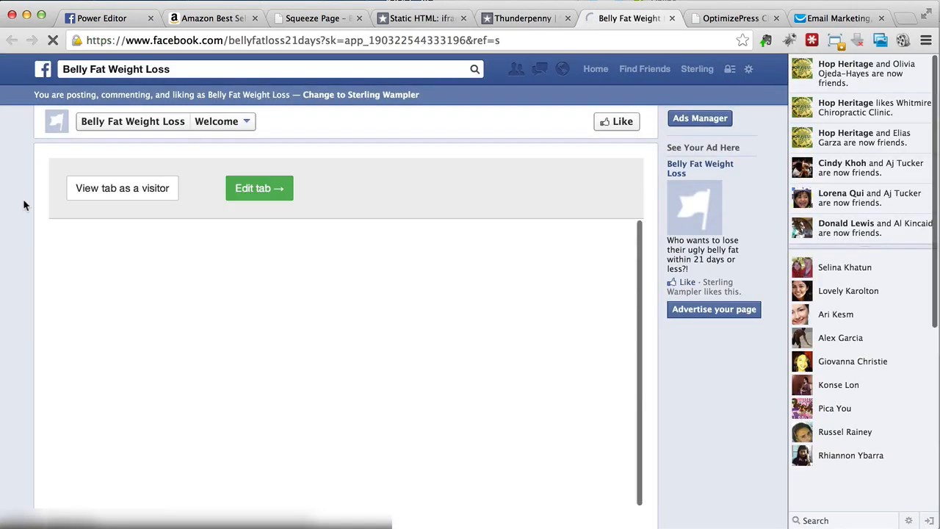
# - Check how the live squeeze page fits in the Facebook tab vertically and horizontally
pyautogui.scroll(-5, 190, 266)
pyautogui.hscroll(3, 190, 266)
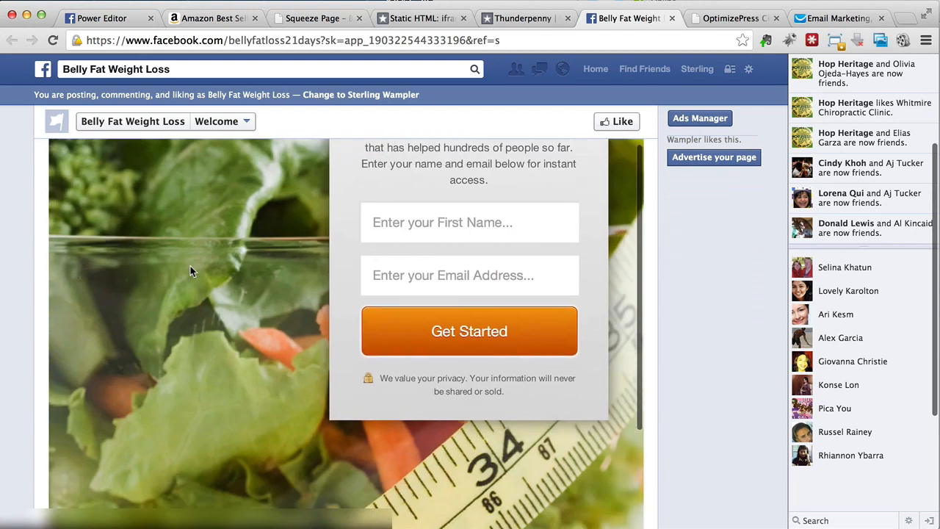
pyautogui.scroll(-10, 190, 270)
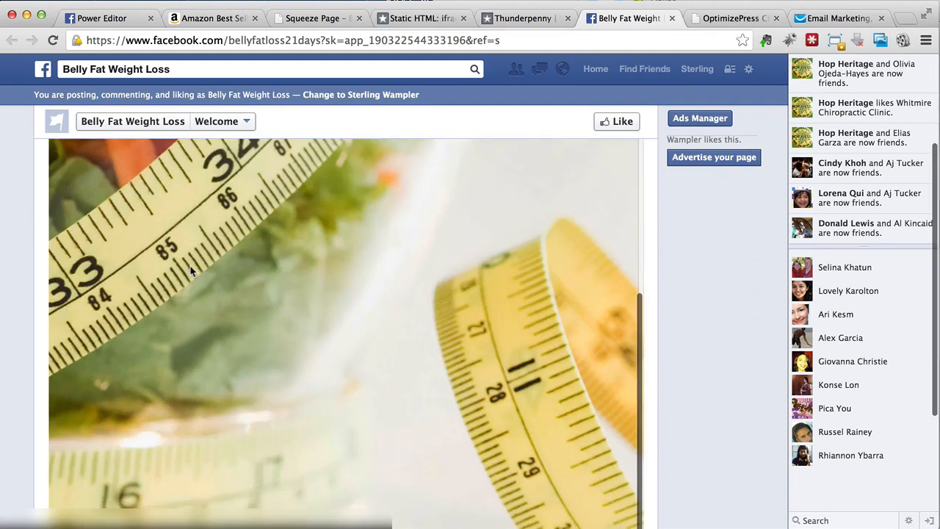
pyautogui.scroll(10, 191, 270)
pyautogui.hscroll(-4, 190, 270)
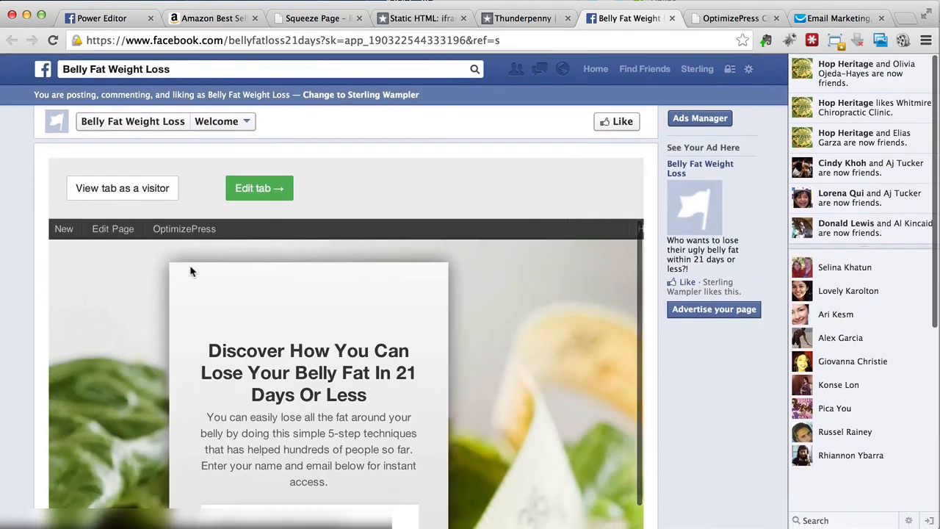
# - Reopen the tab for editing, remove the embedded page's scrollbars and reduce its width and height settings until the squeeze page fits the frame
pyautogui.click(279, 189)
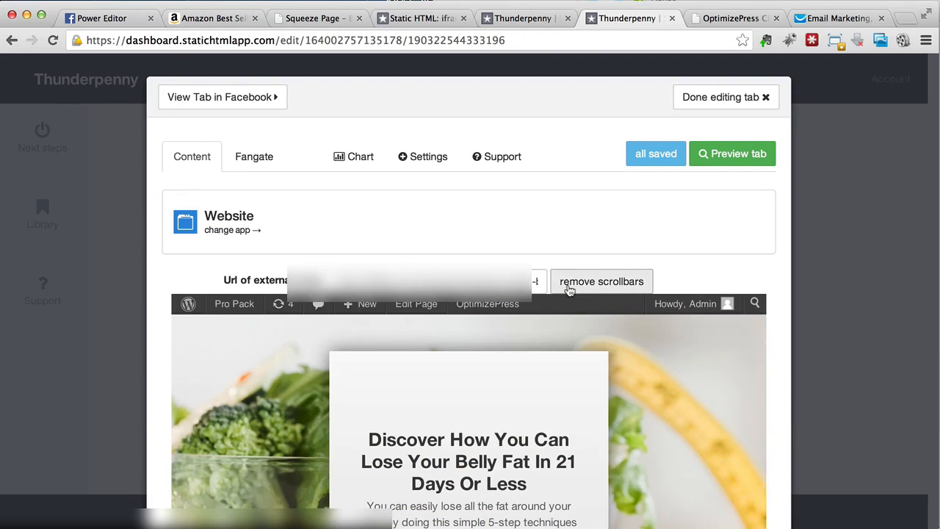
pyautogui.click(569, 289)
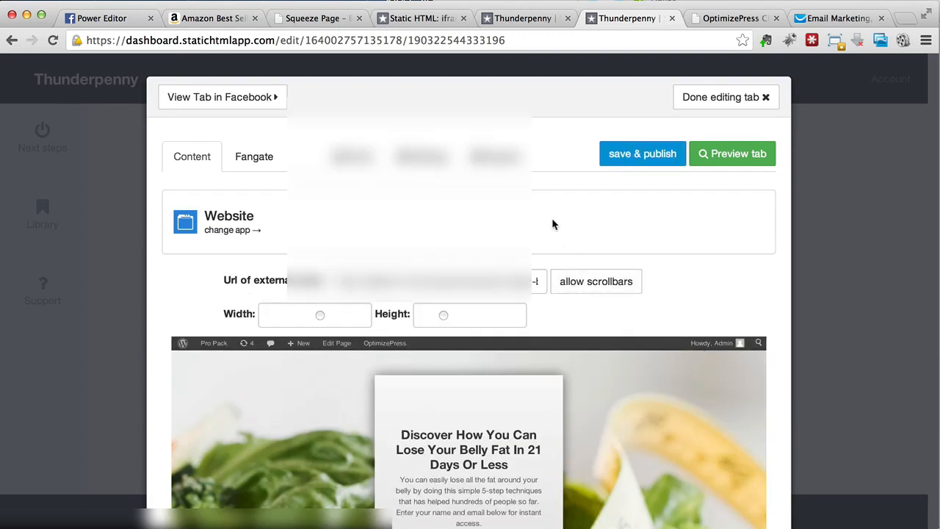
pyautogui.scroll(-3, 553, 224)
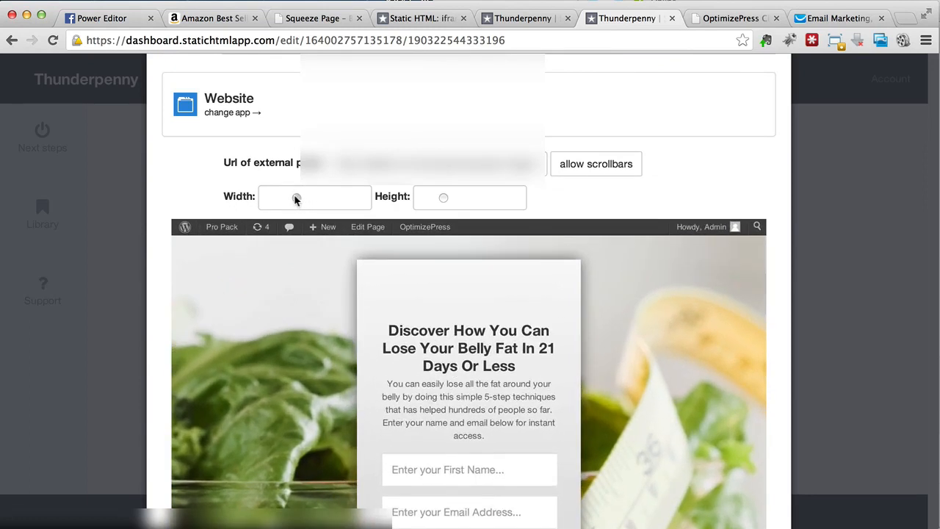
pyautogui.scroll(-3, 308, 294)
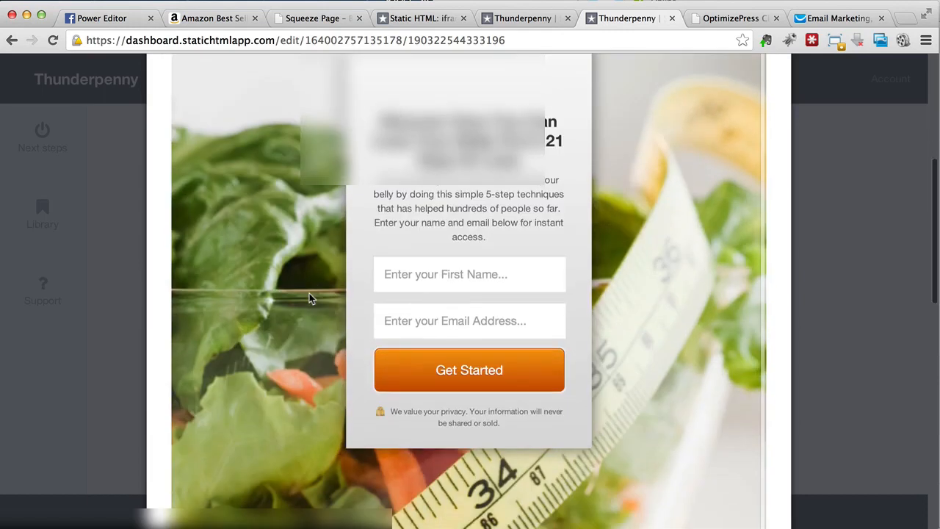
pyautogui.scroll(3, 309, 293)
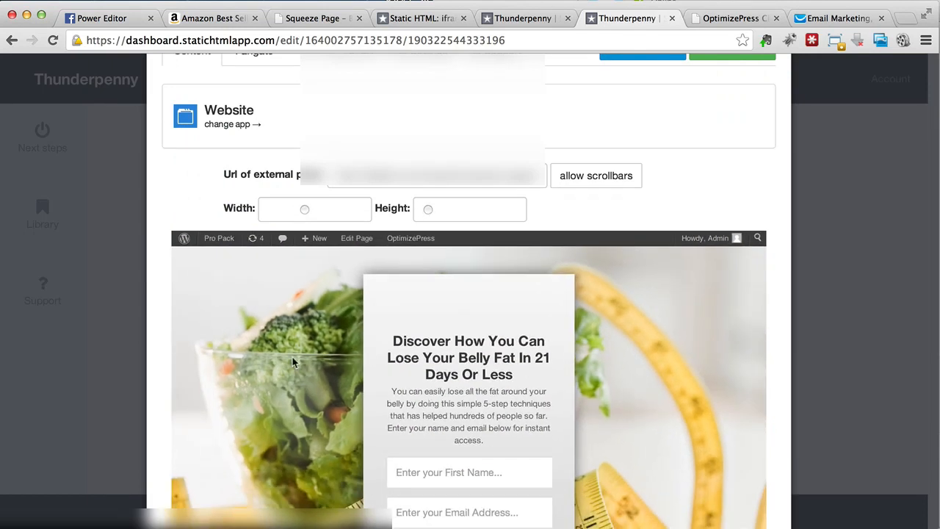
pyautogui.scroll(-2, 293, 359)
pyautogui.scroll(-1, 292, 357)
pyautogui.scroll(2, 292, 357)
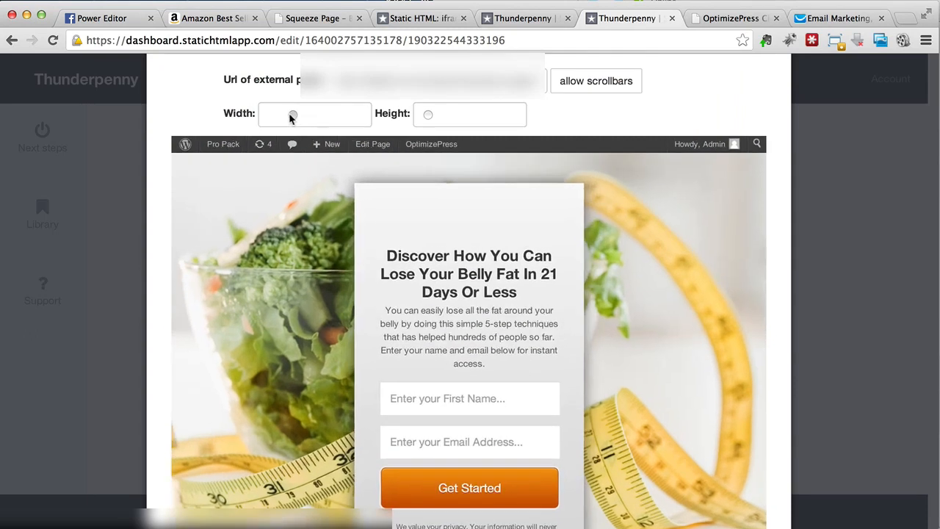
pyautogui.scroll(-3, 312, 309)
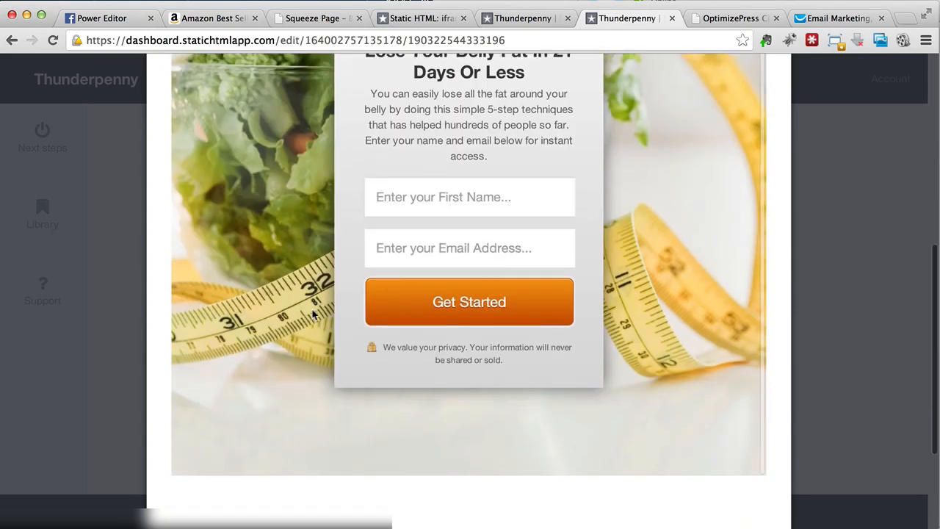
pyautogui.scroll(6, 659, 183)
# - Publish the resized Welcome tab and open it on Facebook in visitor mode
pyautogui.click(653, 154)
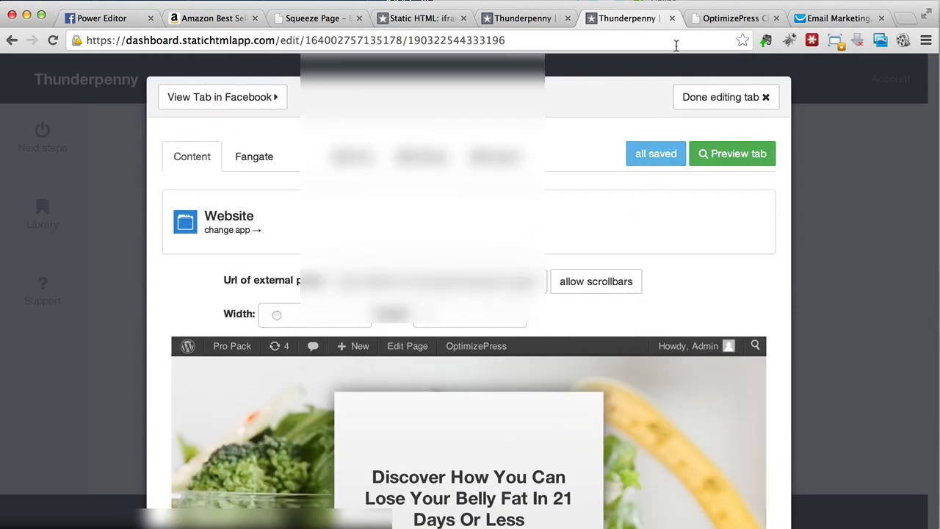
pyautogui.click(249, 99)
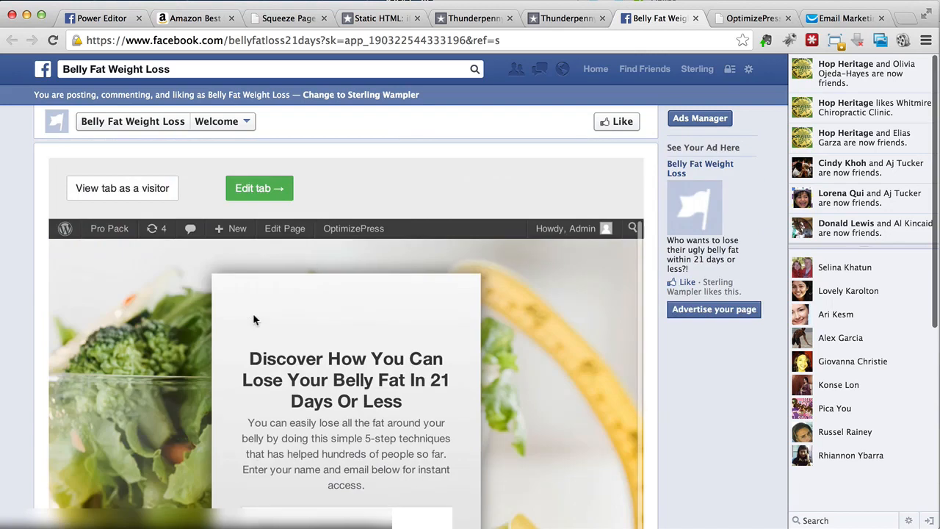
pyautogui.click(95, 186)
pyautogui.click(143, 338)
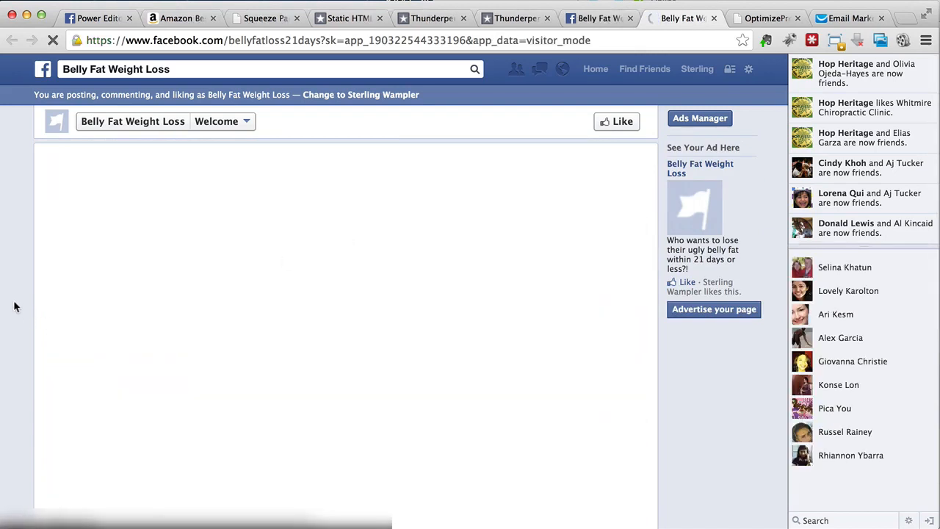
# - Look over the squeeze page in visitor mode from its headline down to its bottom edge
pyautogui.scroll(-5, 14, 306)
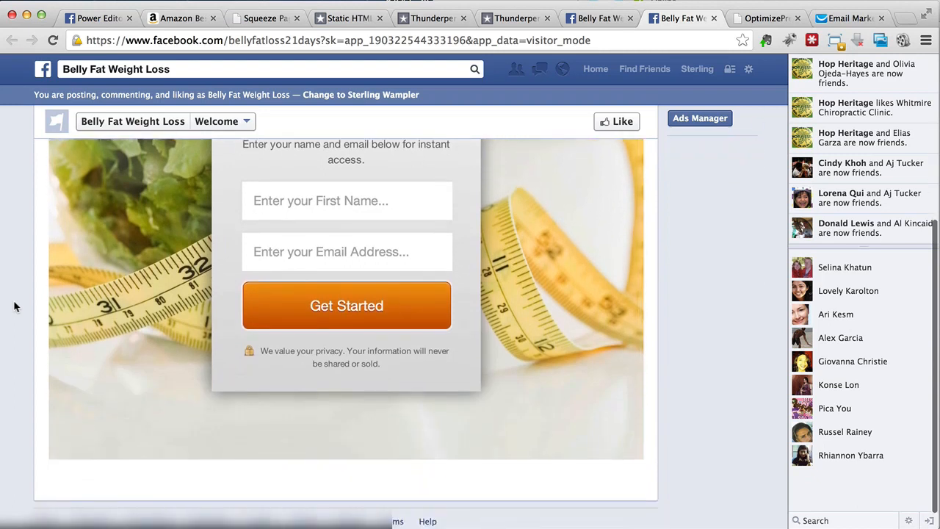
pyautogui.scroll(5, 14, 306)
pyautogui.scroll(-5, 14, 307)
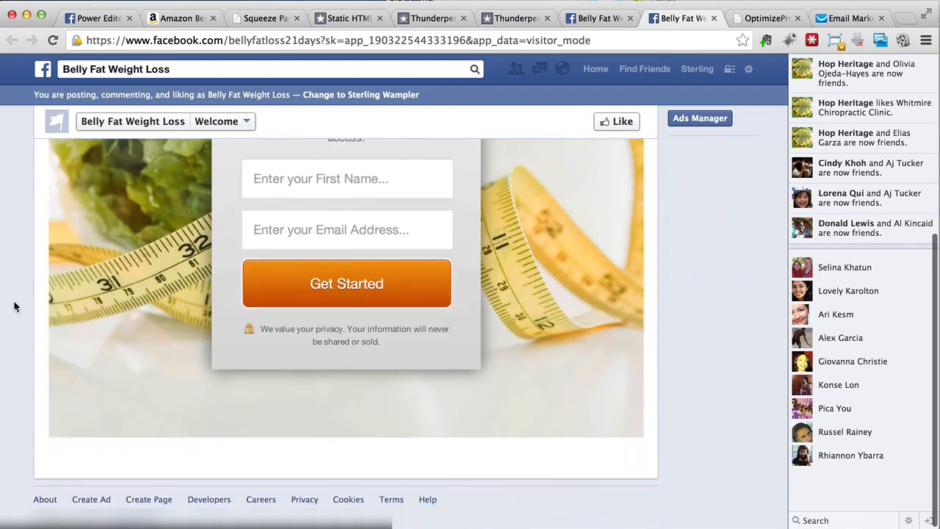
pyautogui.scroll(5, 14, 306)
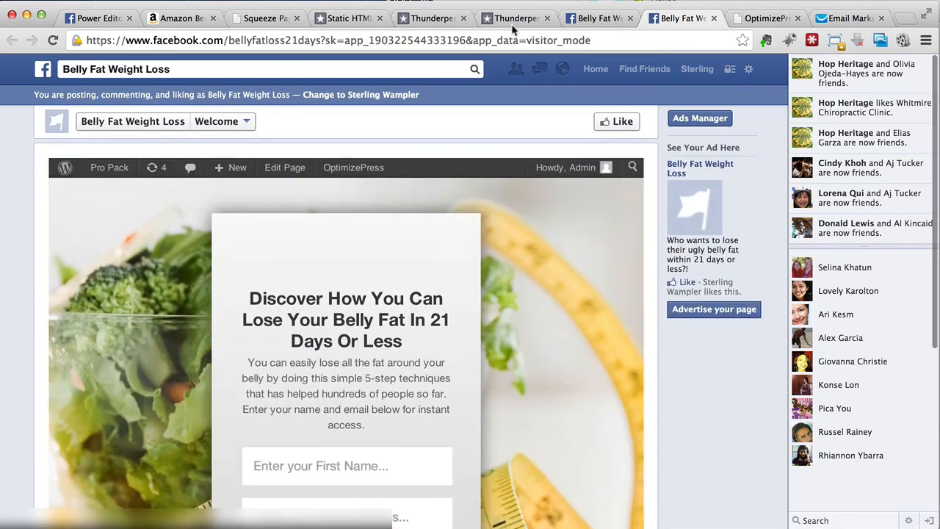
# - Go back to the tab editor and check the embedded page against its width and height settings
pyautogui.click(513, 21)
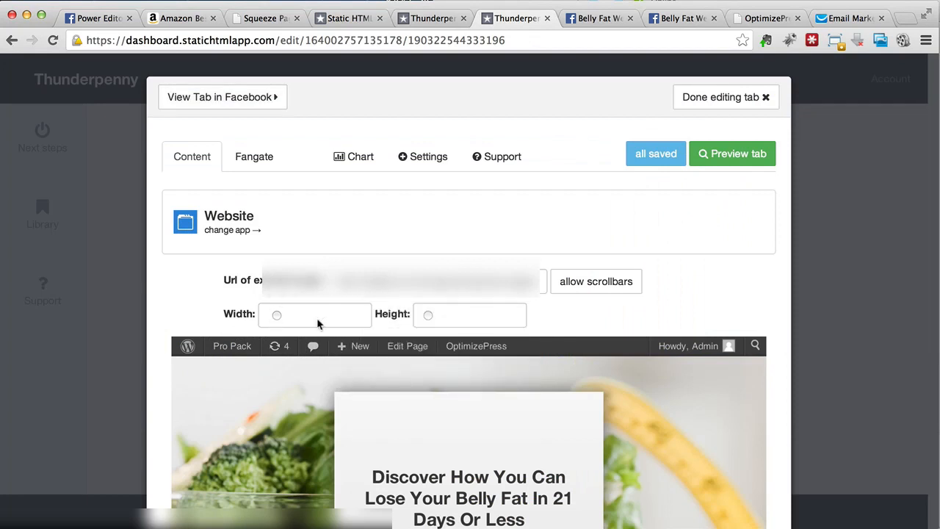
pyautogui.scroll(-5, 601, 327)
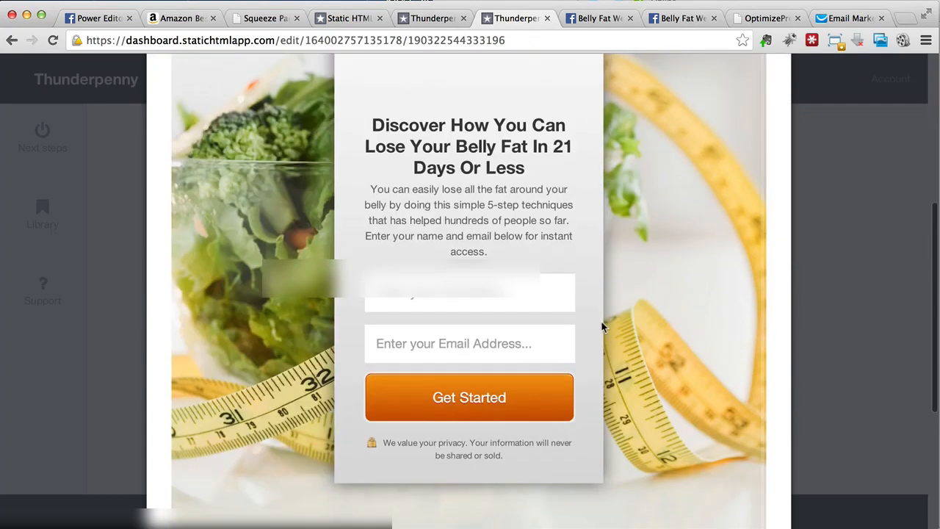
pyautogui.scroll(-1, 602, 327)
pyautogui.scroll(6, 602, 321)
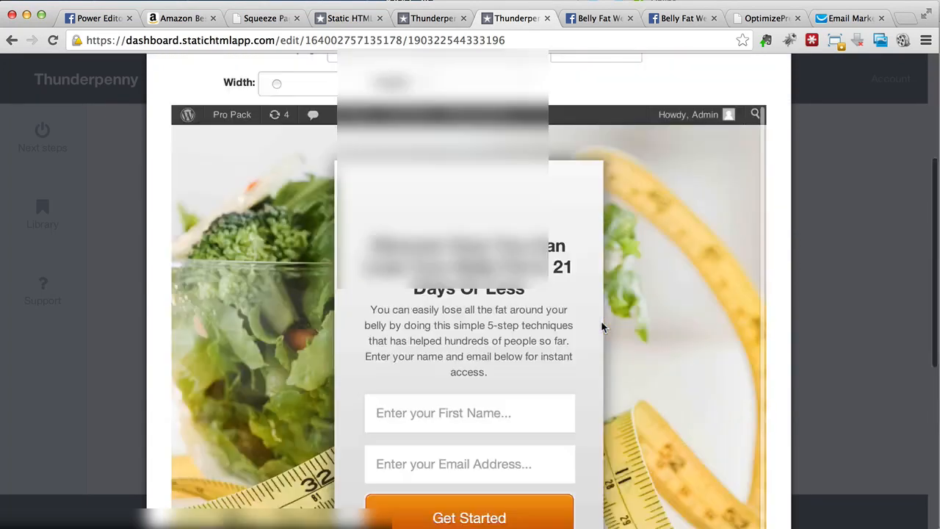
# - Return to the admin view of the live Welcome tab, dismiss the visitor mode instructions and look over the squeeze page
pyautogui.click(596, 18)
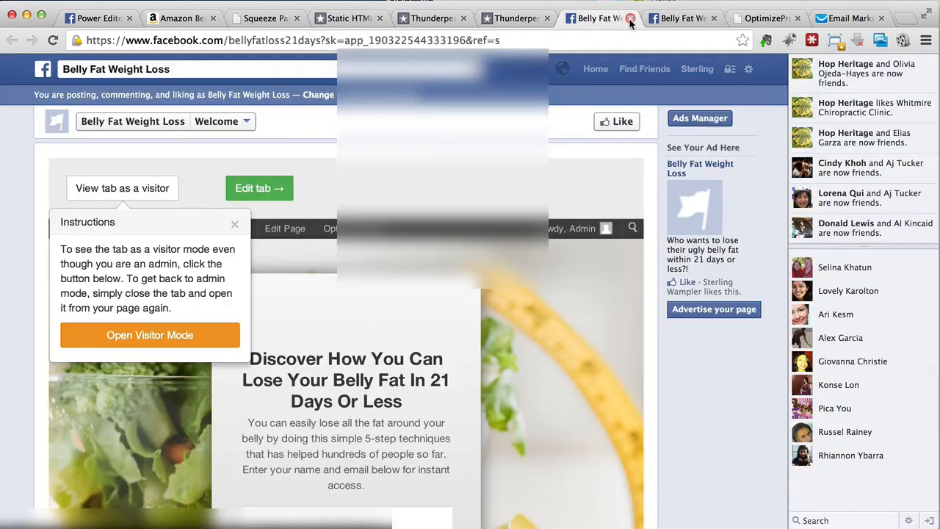
pyautogui.click(234, 224)
pyautogui.scroll(-5, 156, 330)
pyautogui.scroll(4, 156, 330)
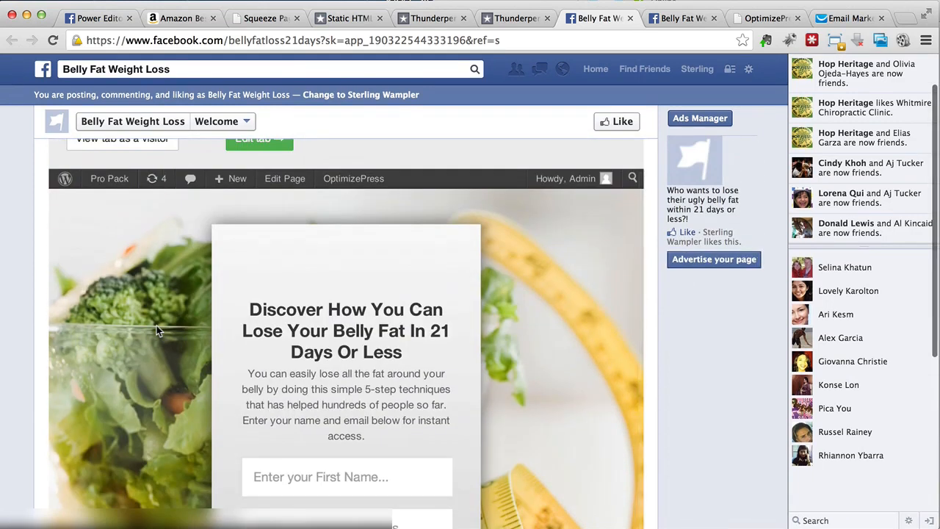
pyautogui.scroll(1, 156, 325)
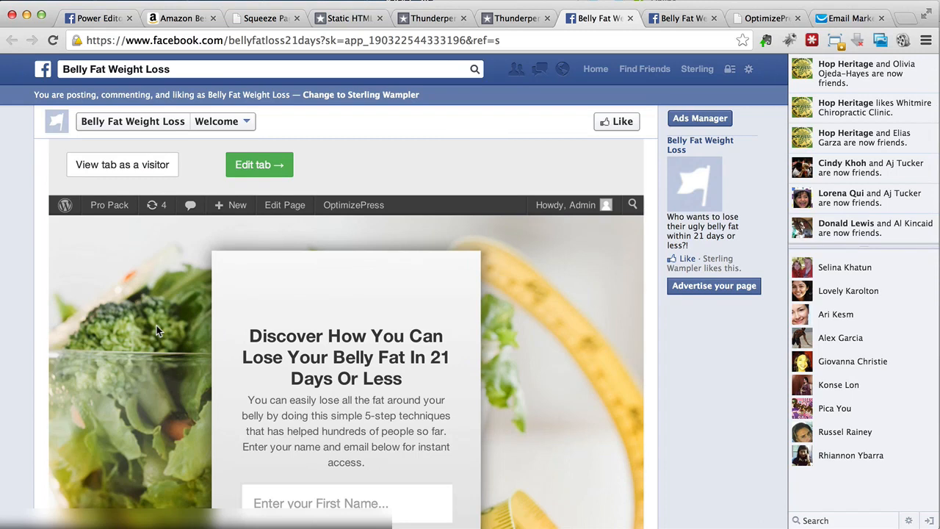
pyautogui.scroll(1, 157, 325)
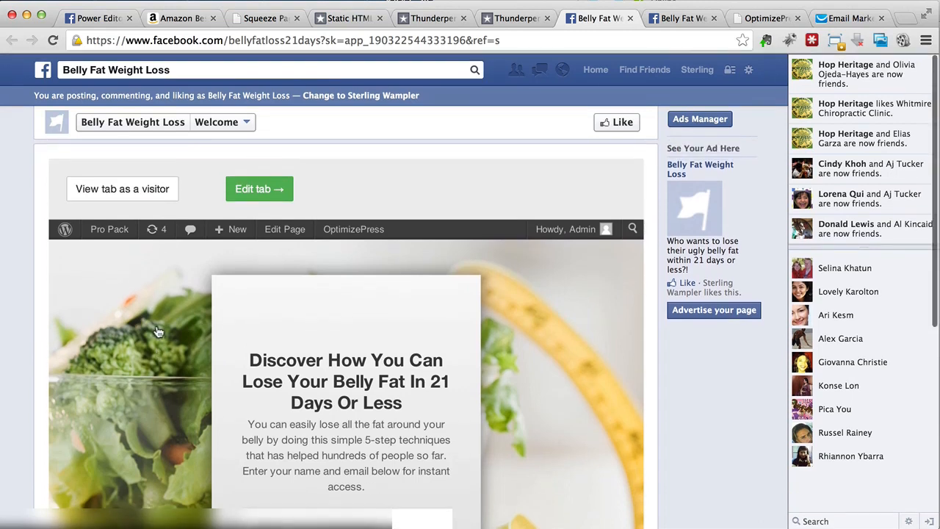
# - Go to the Belly Fat Weight Loss page's timeline and close the leftover Static HTML, Thunderpenny, duplicate Facebook and OptimizePress browser tabs
pyautogui.click(221, 122)
pyautogui.click(162, 125)
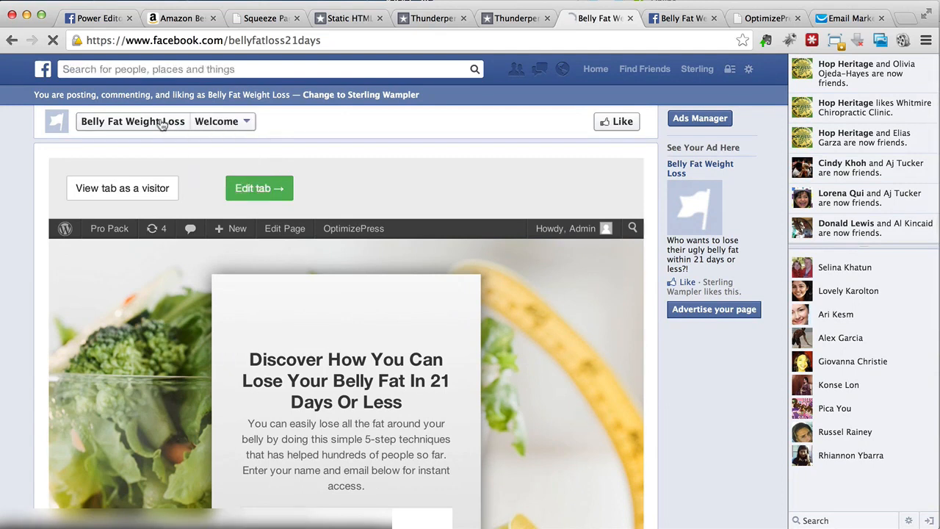
pyautogui.click(380, 19)
pyautogui.click(380, 19)
pyautogui.click(380, 18)
pyautogui.click(463, 18)
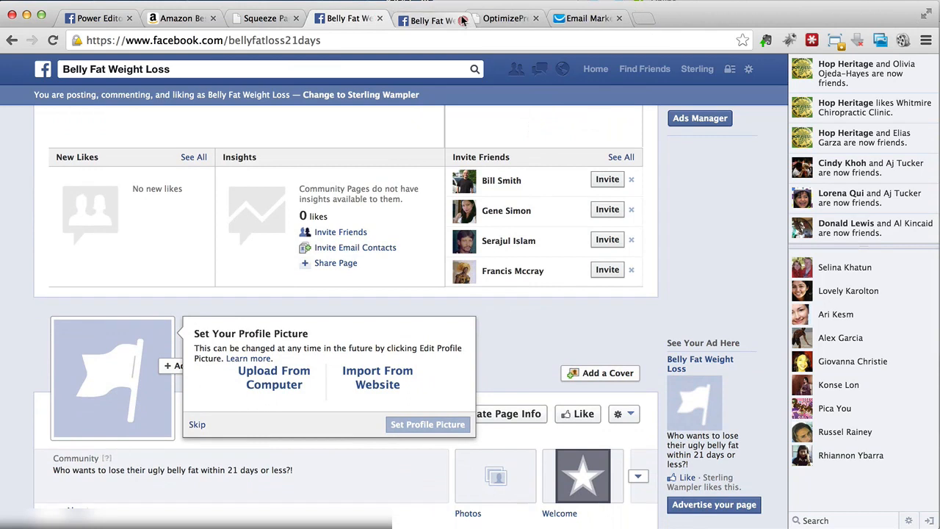
pyautogui.click(463, 18)
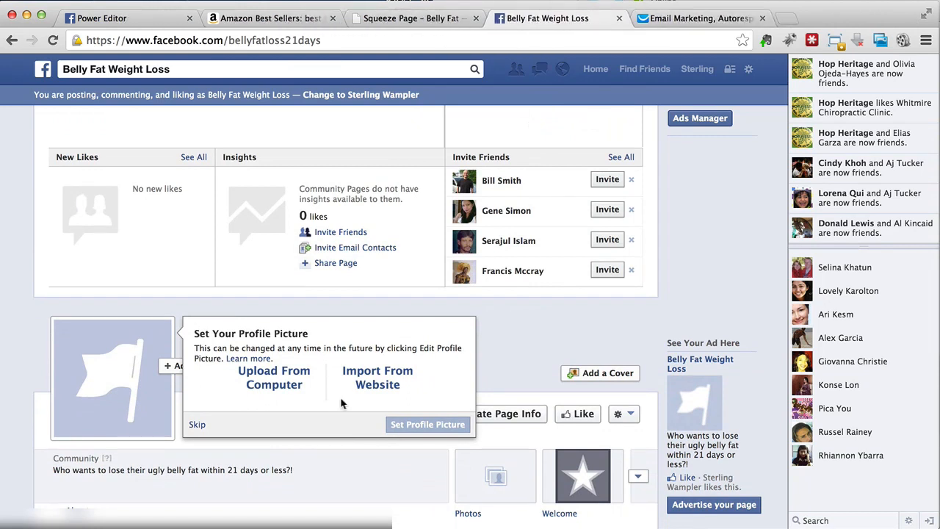
# - Look through the page's options and the Welcome app's edit options, and open the Welcome tab from the expanded app list
pyautogui.scroll(-3, 512, 397)
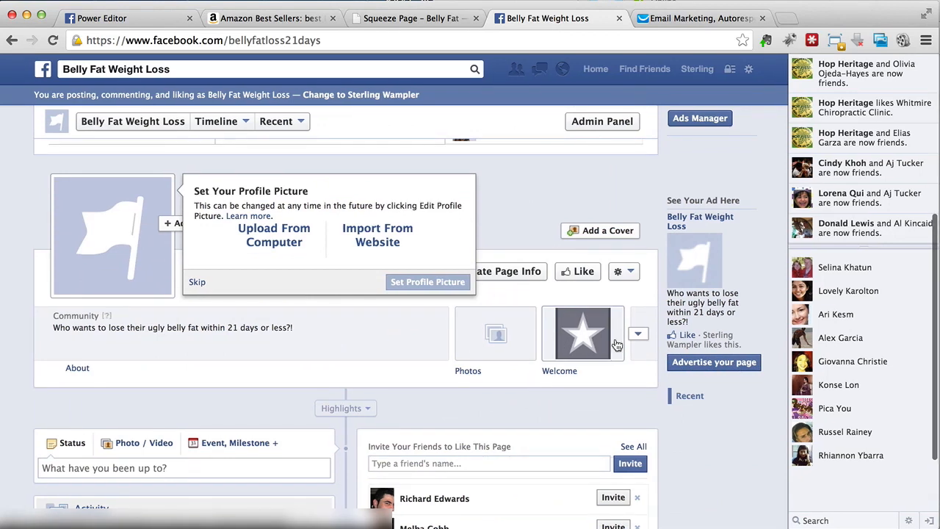
pyautogui.click(629, 271)
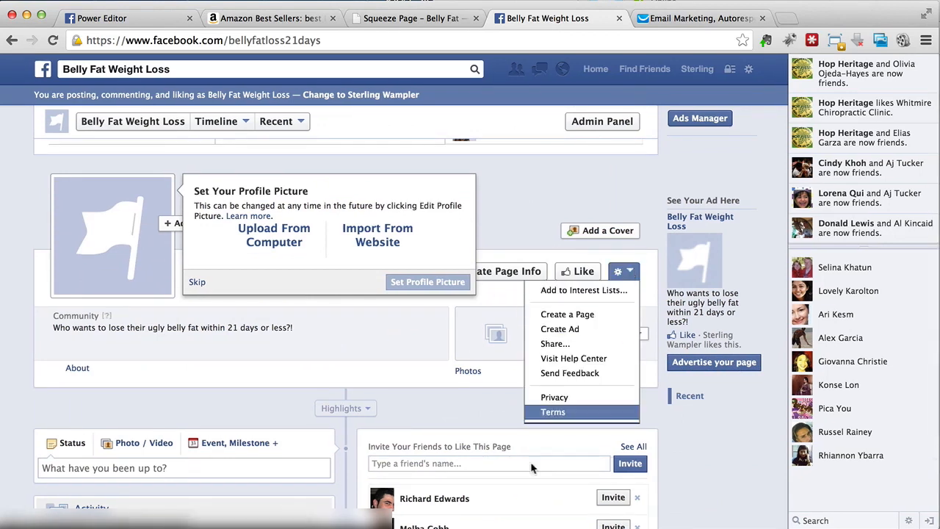
pyautogui.click(472, 422)
pyautogui.click(642, 336)
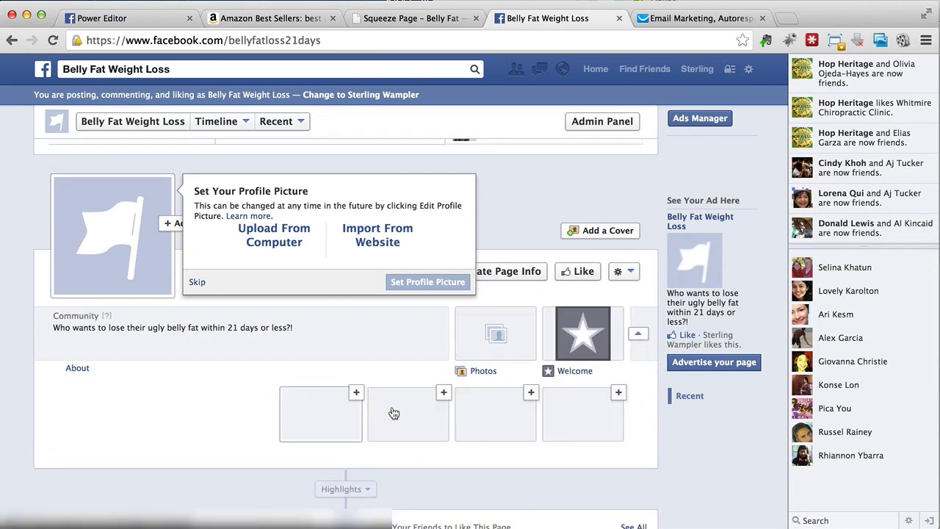
pyautogui.click(618, 311)
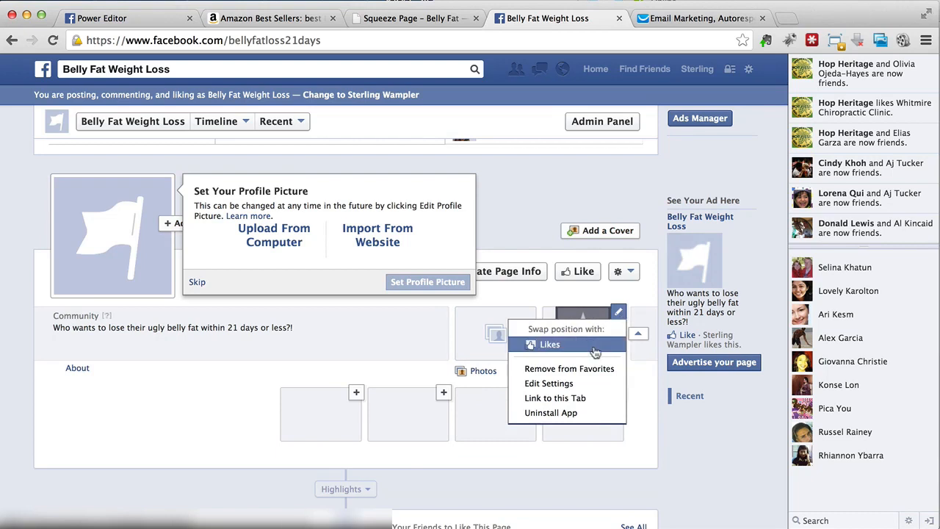
pyautogui.click(628, 397)
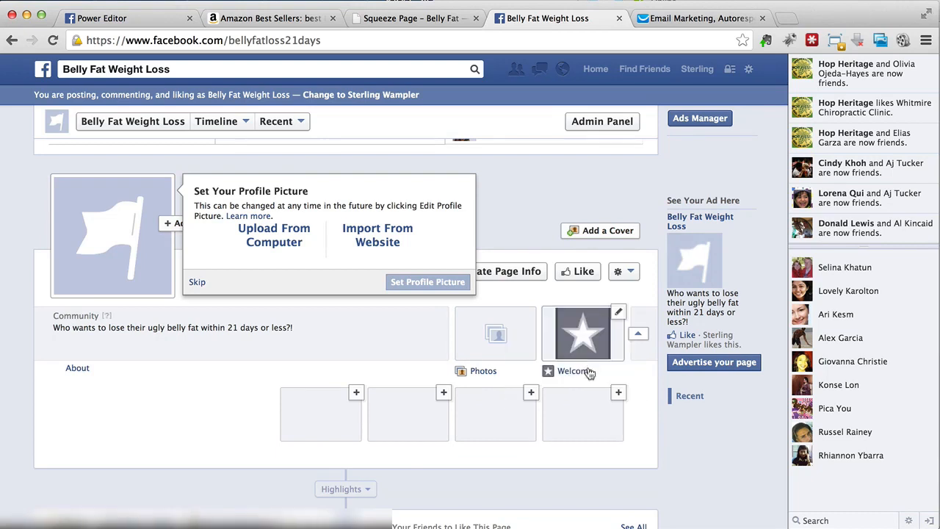
pyautogui.click(572, 371)
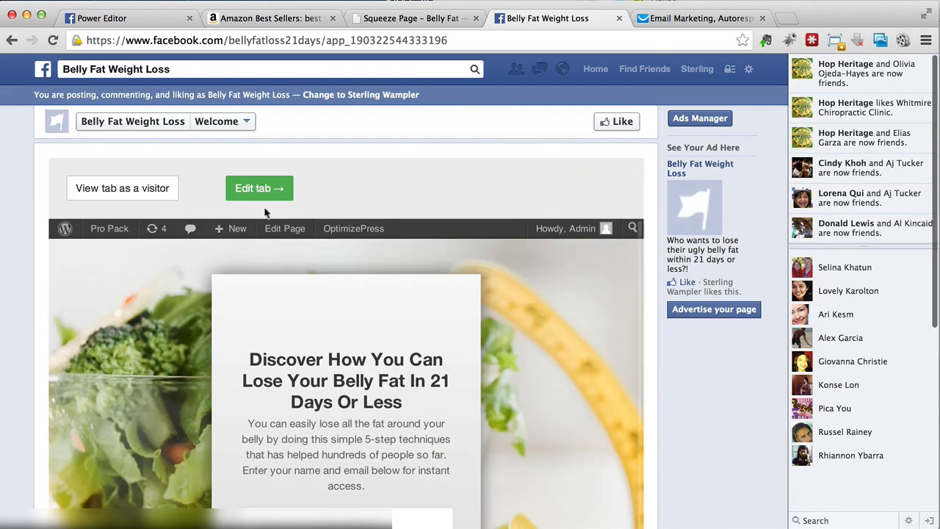
# - Open the Welcome tab editor's Facebook settings and log in with Facebook, allowing the app to receive the email address and manage Pages
pyautogui.click(266, 189)
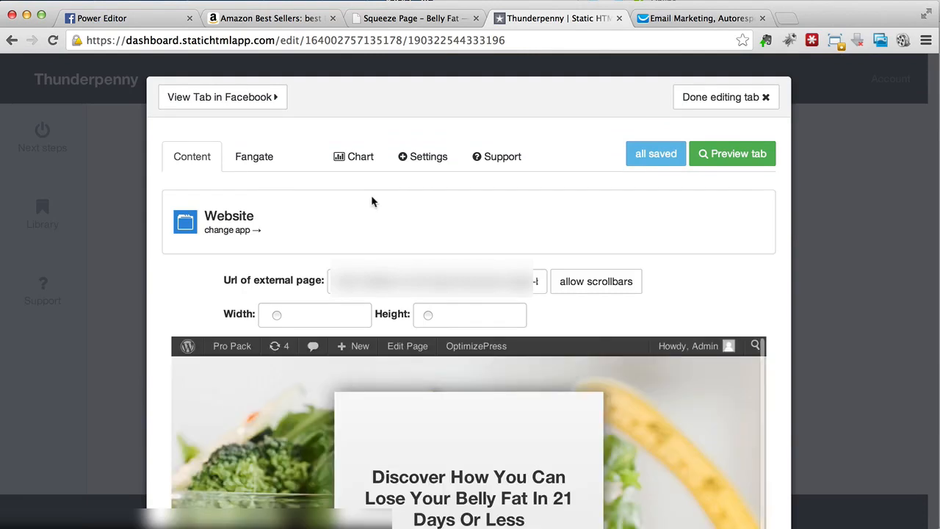
pyautogui.click(424, 161)
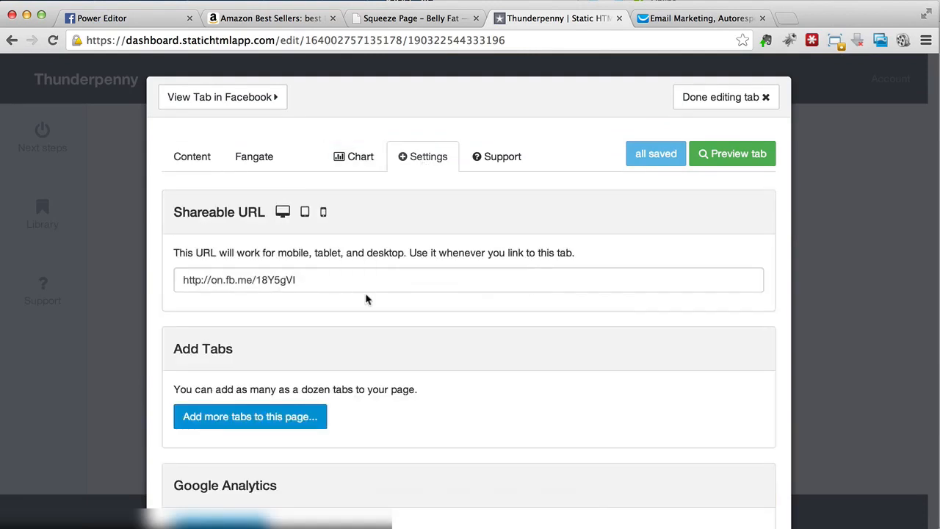
pyautogui.scroll(-5, 355, 300)
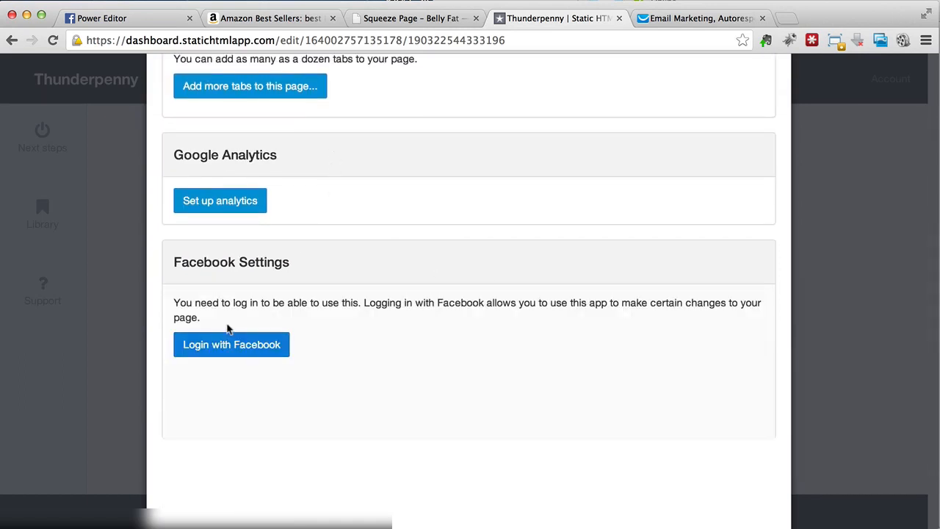
pyautogui.click(209, 360)
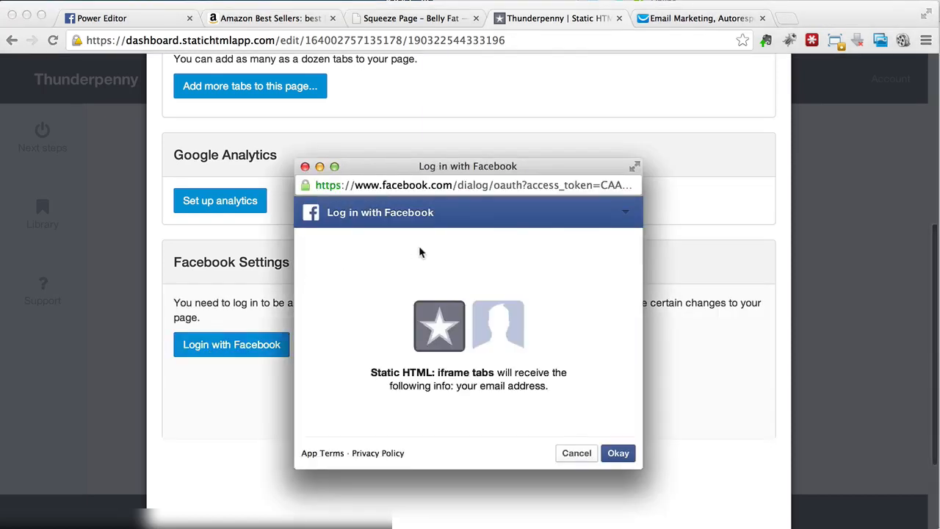
pyautogui.click(621, 454)
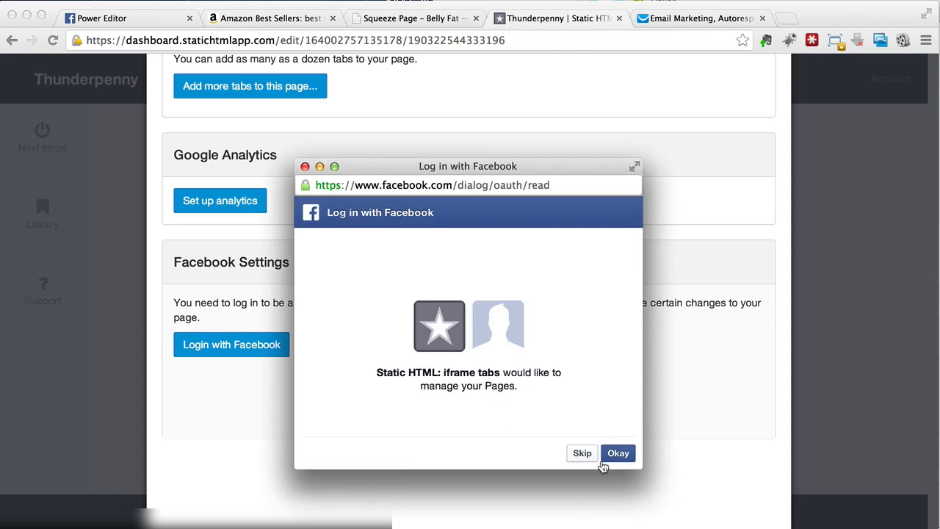
pyautogui.click(618, 454)
# - Rename the Welcome tab as Lose Belly Fat and save the tab name
pyautogui.doubleClick(356, 329)
pyautogui.write('Belly Fat')
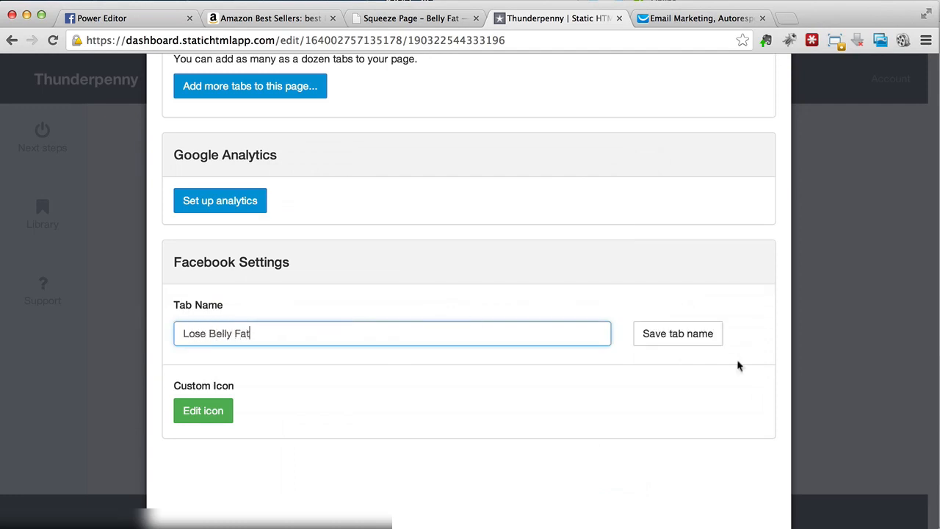
pyautogui.click(694, 337)
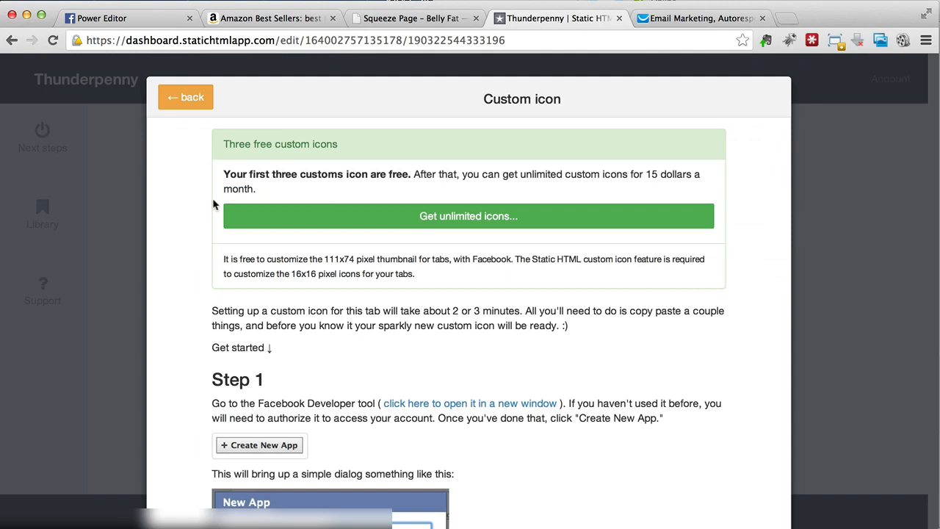
# - Read the first custom icon instructions and open the linked Facebook Developer tool in a new browser tab
pyautogui.scroll(-5, 157, 232)
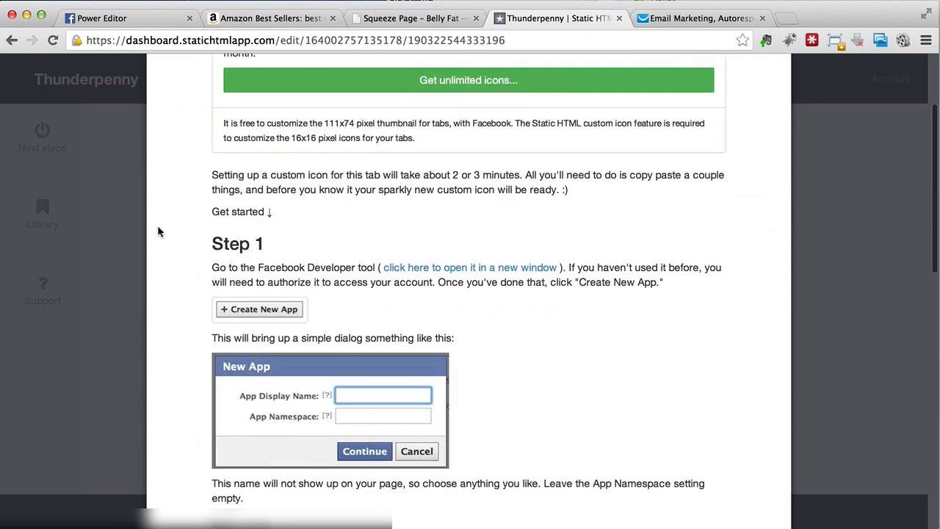
pyautogui.scroll(-2, 157, 232)
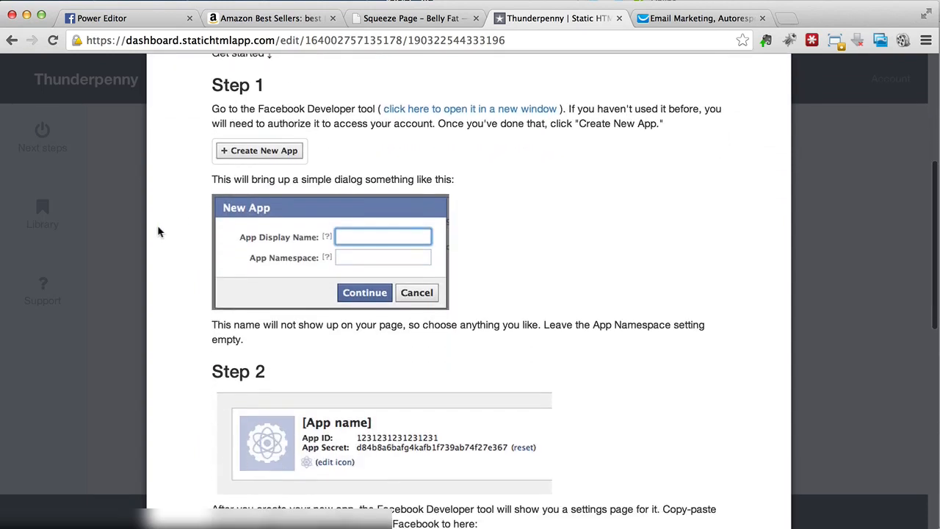
pyautogui.rightClick(445, 108)
pyautogui.click(449, 115)
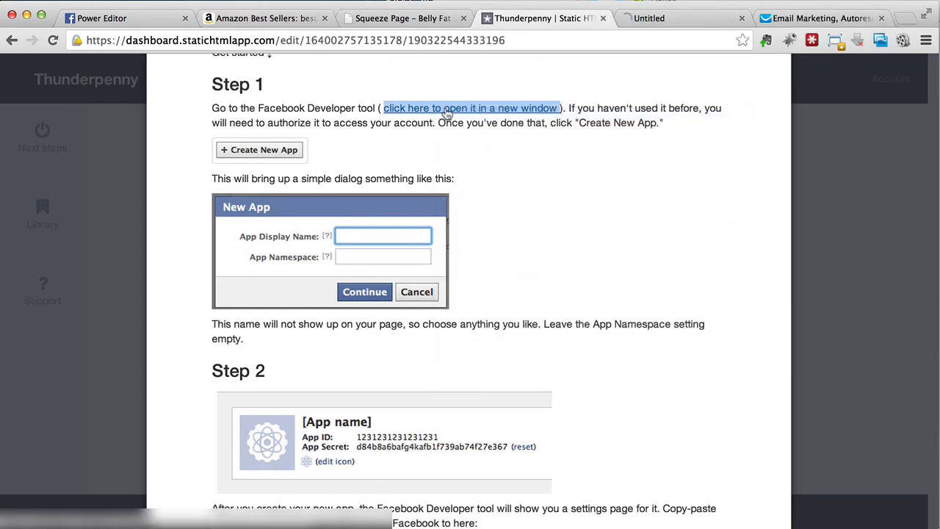
pyautogui.click(677, 19)
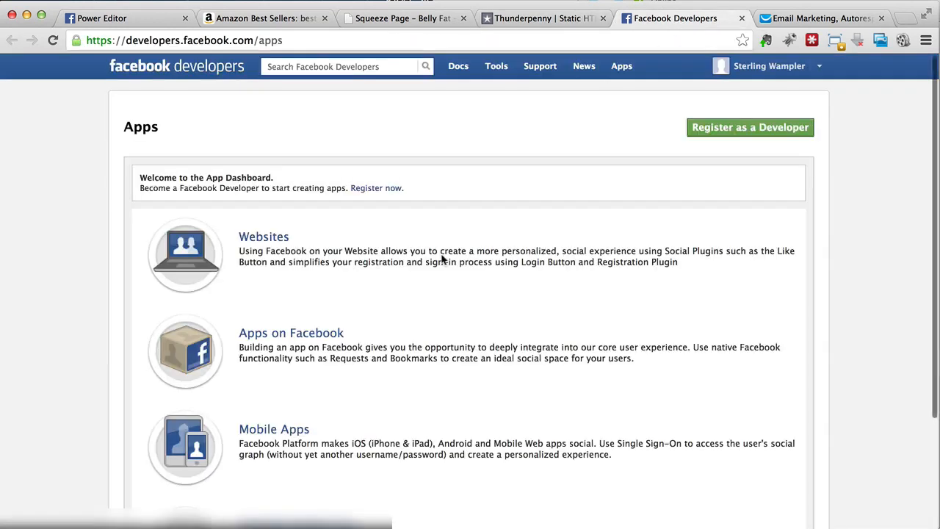
# - Start the developer registration, re-enter the account password, and accept the Facebook Platform Policy and Privacy Policy
pyautogui.click(698, 132)
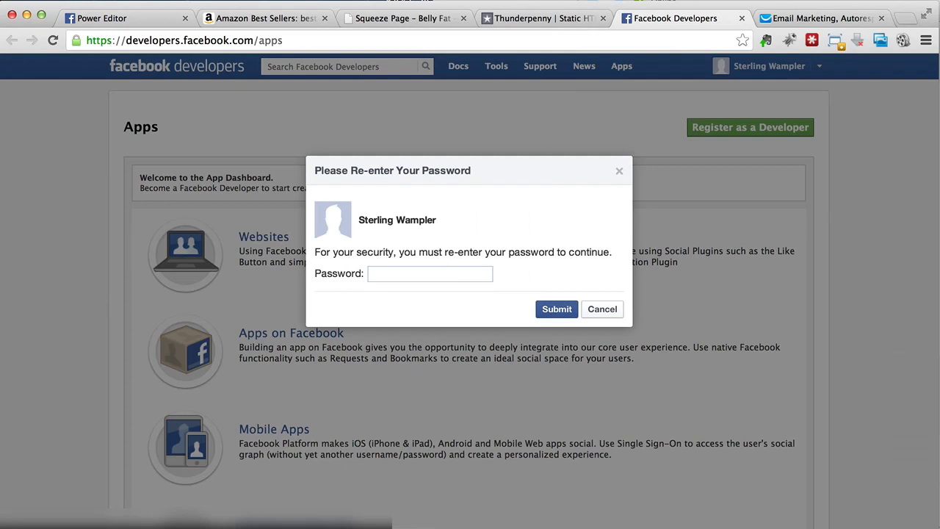
pyautogui.click(439, 270)
pyautogui.write('••••••••')
pyautogui.click(566, 309)
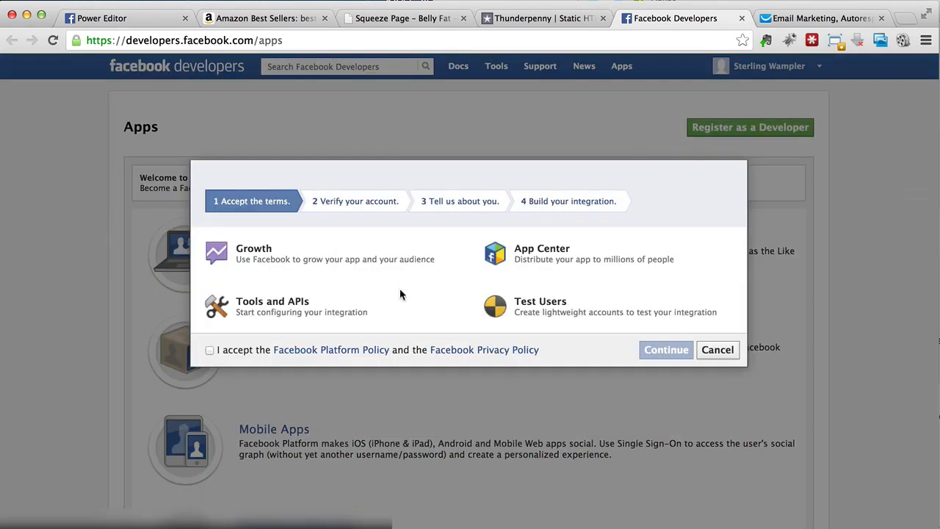
pyautogui.click(213, 351)
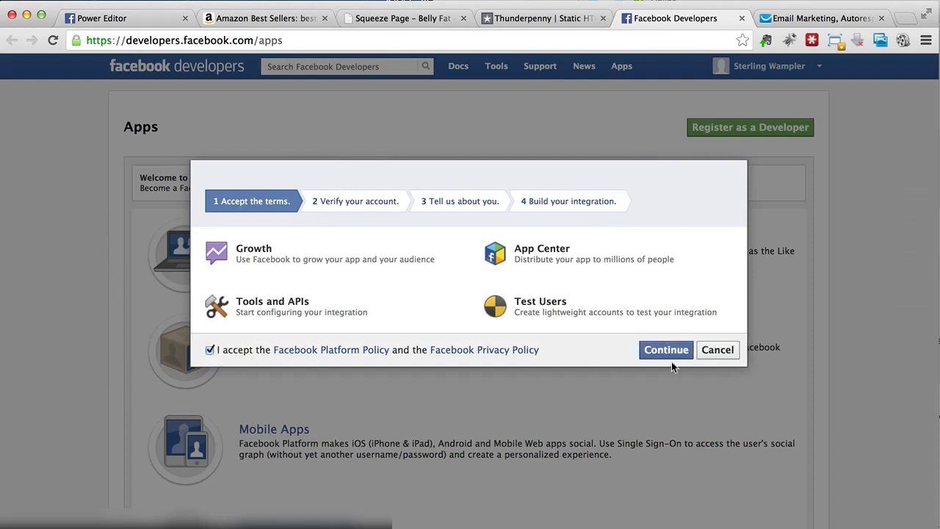
pyautogui.click(671, 351)
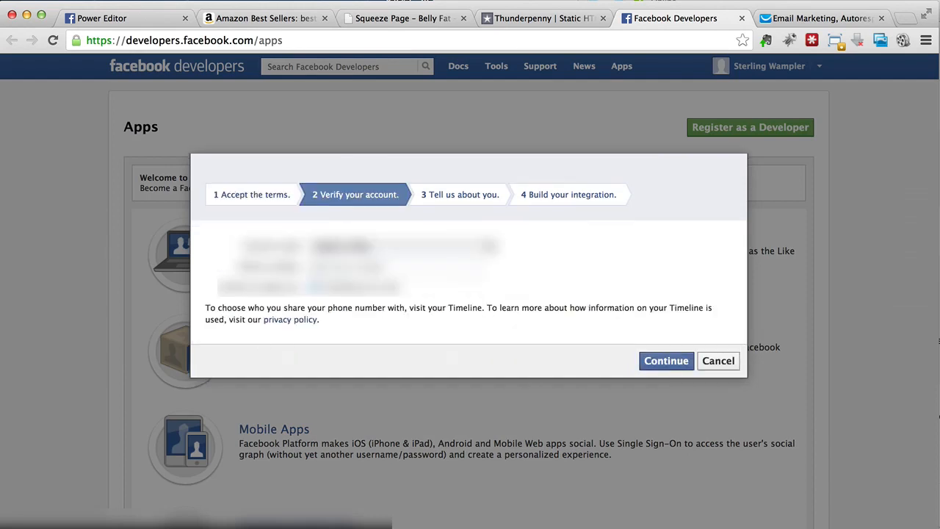
# - Request account verification for the phone number and confirm it with the received verification code
pyautogui.click(462, 265)
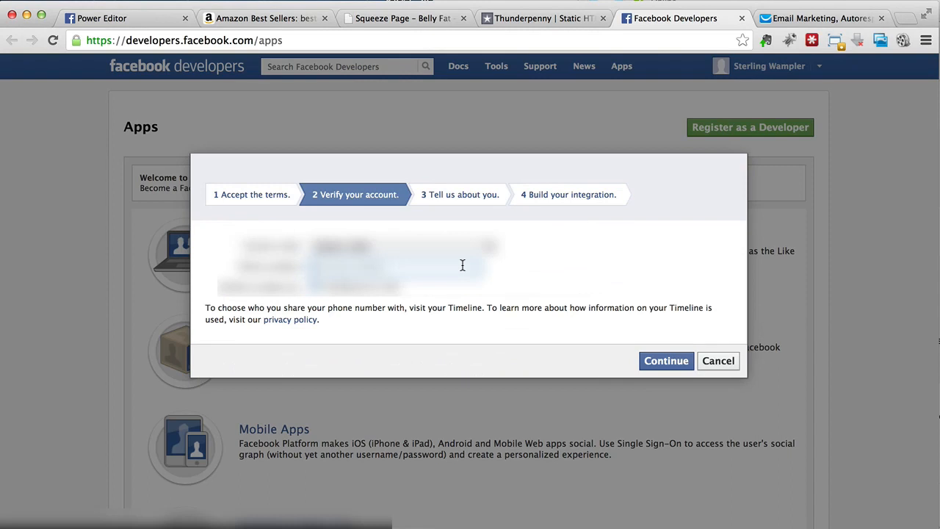
pyautogui.click(673, 361)
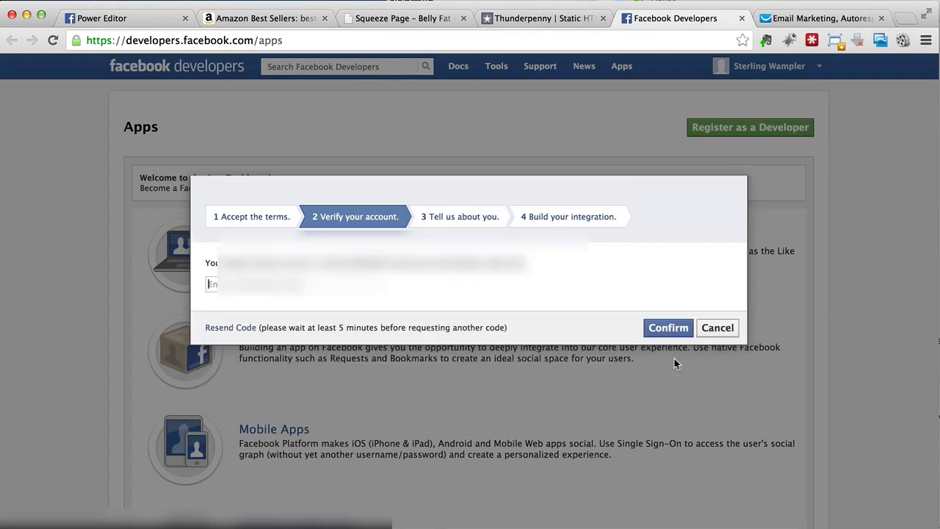
pyautogui.write('96')
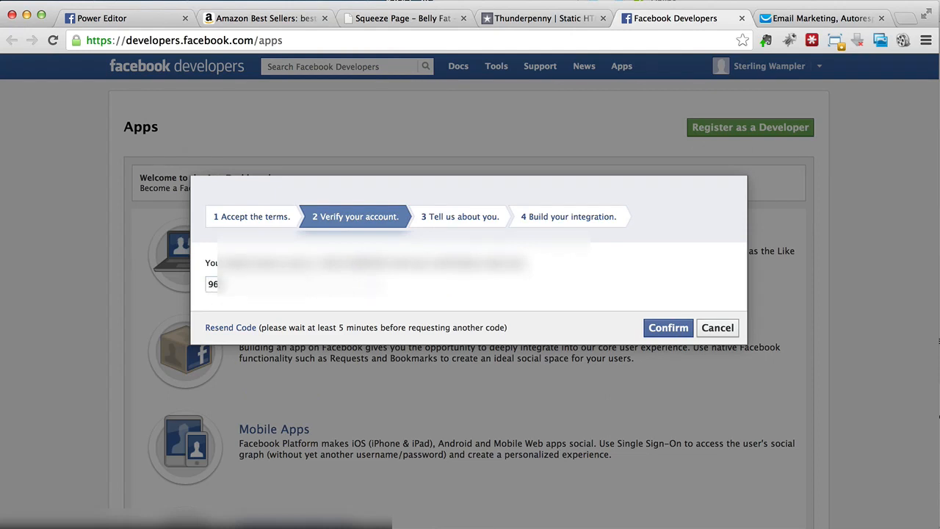
pyautogui.click(293, 284)
pyautogui.write('***')
pyautogui.click(666, 329)
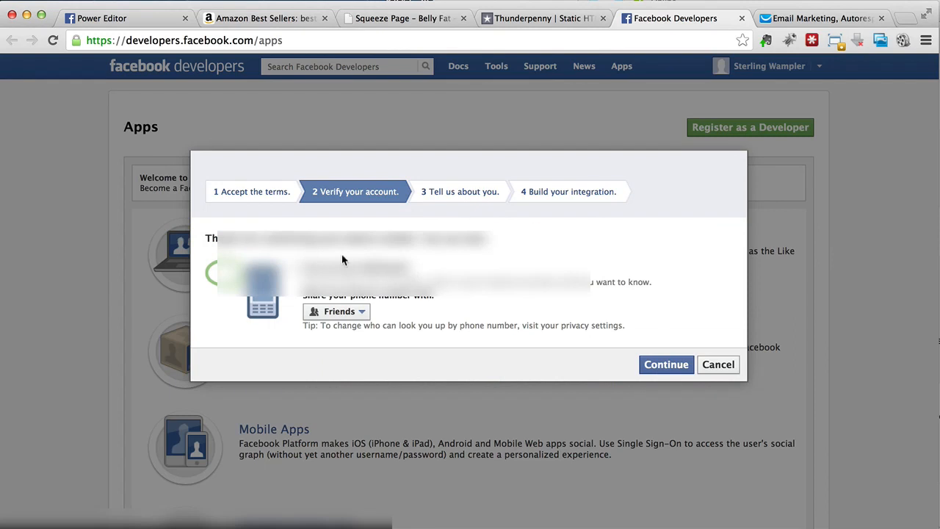
# - Share the phone number with Only Me, skip the developer profile questions, and finish the registration
pyautogui.click(343, 314)
pyautogui.click(338, 362)
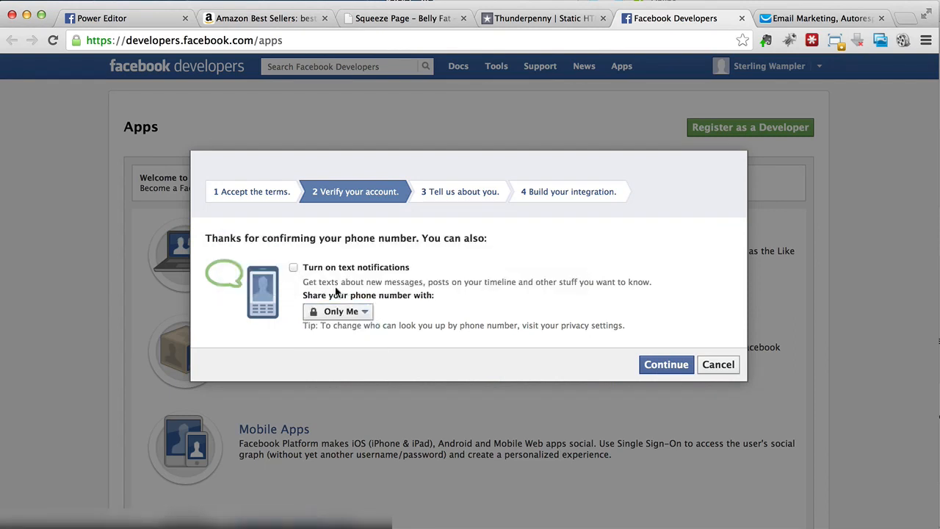
pyautogui.click(663, 365)
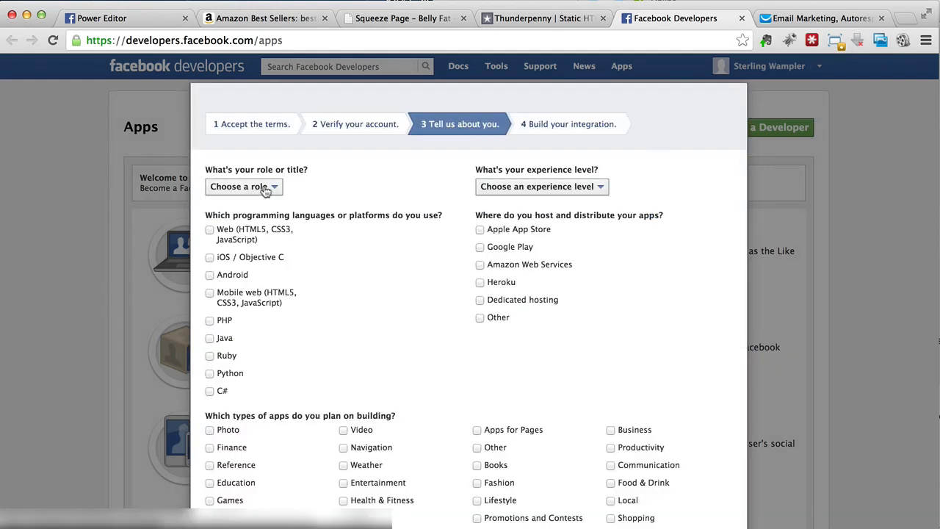
pyautogui.scroll(-3, 395, 263)
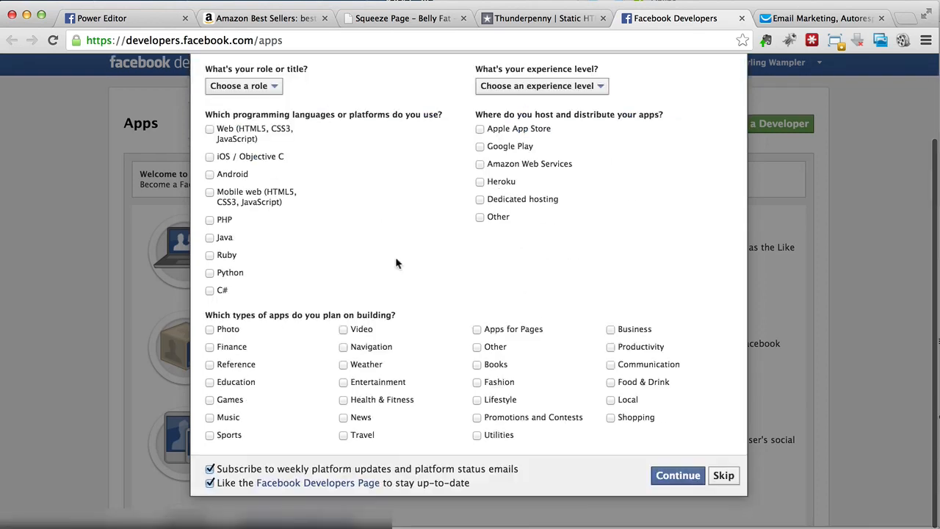
pyautogui.click(723, 479)
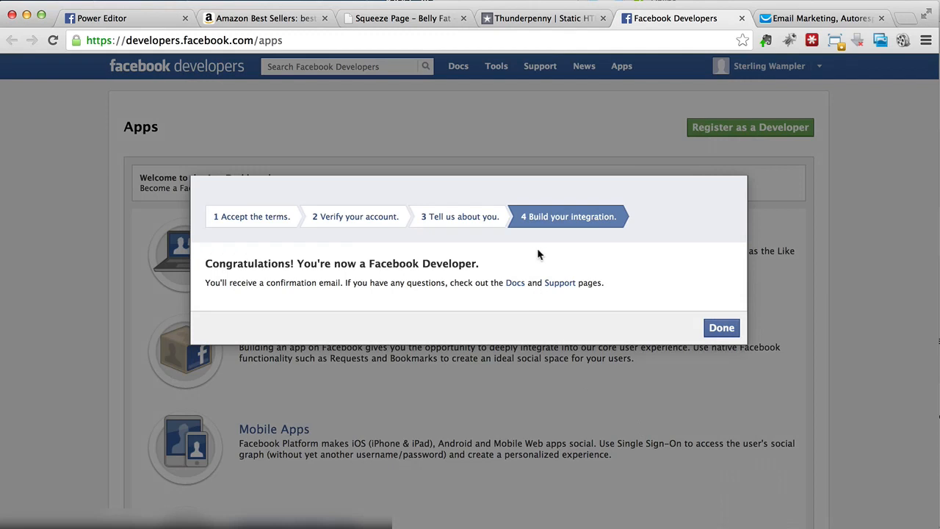
pyautogui.click(729, 328)
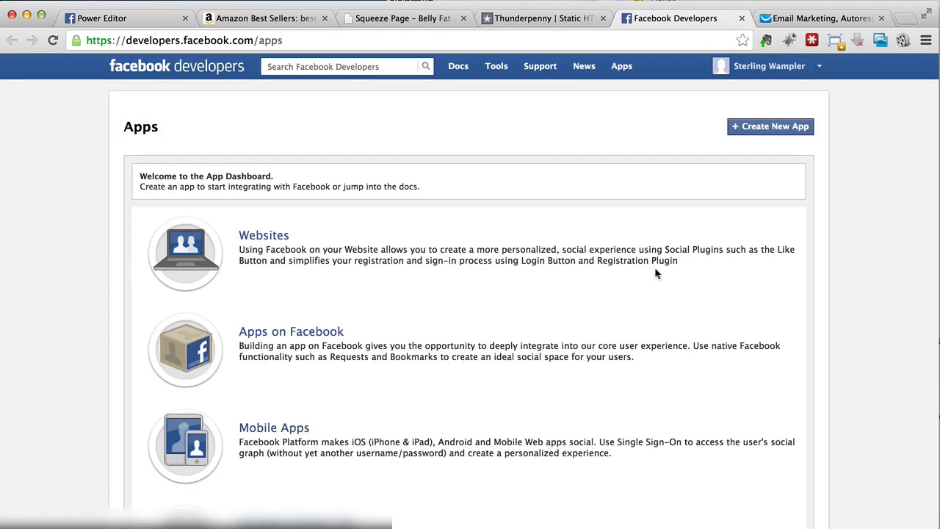
# - Check the app creation instructions and start a new app named Squeeze Page, with namespace Belly Fat Squeeze Pa and category Health & Fitness
pyautogui.click(566, 23)
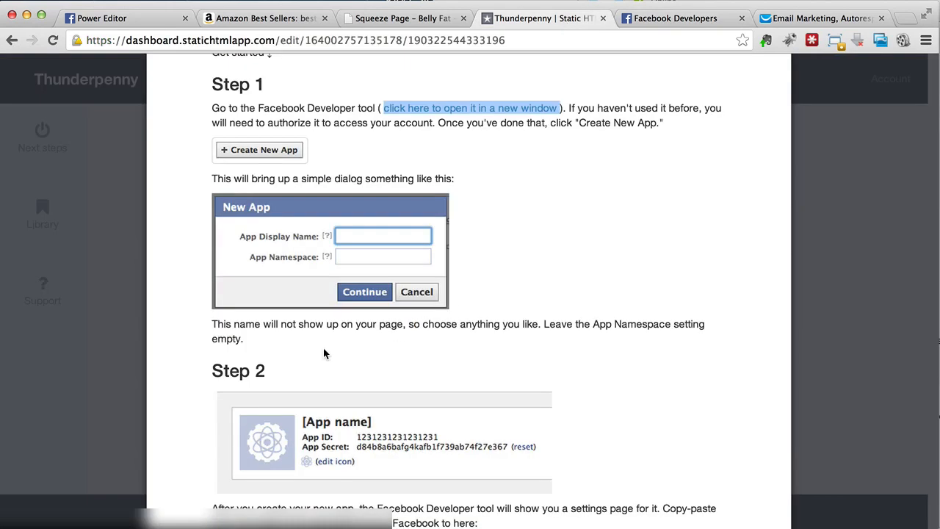
pyautogui.scroll(-3, 304, 354)
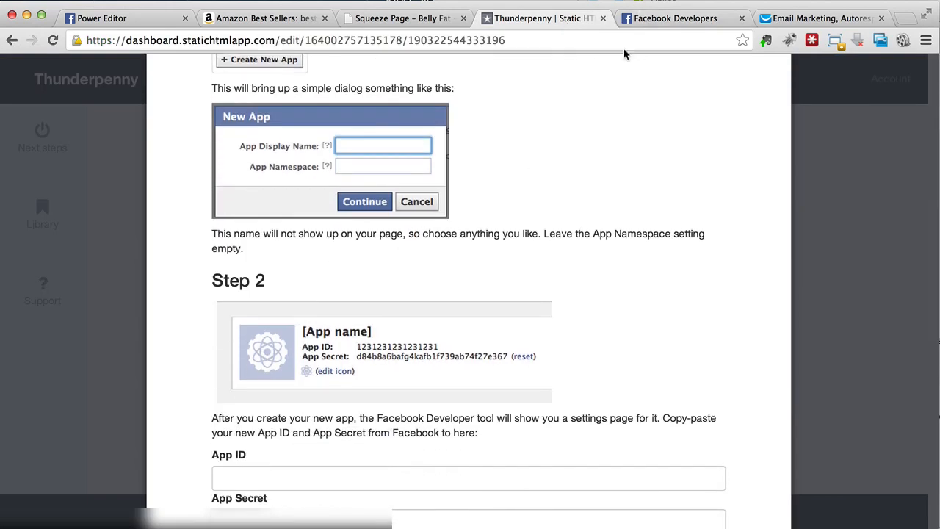
pyautogui.click(677, 21)
pyautogui.click(758, 131)
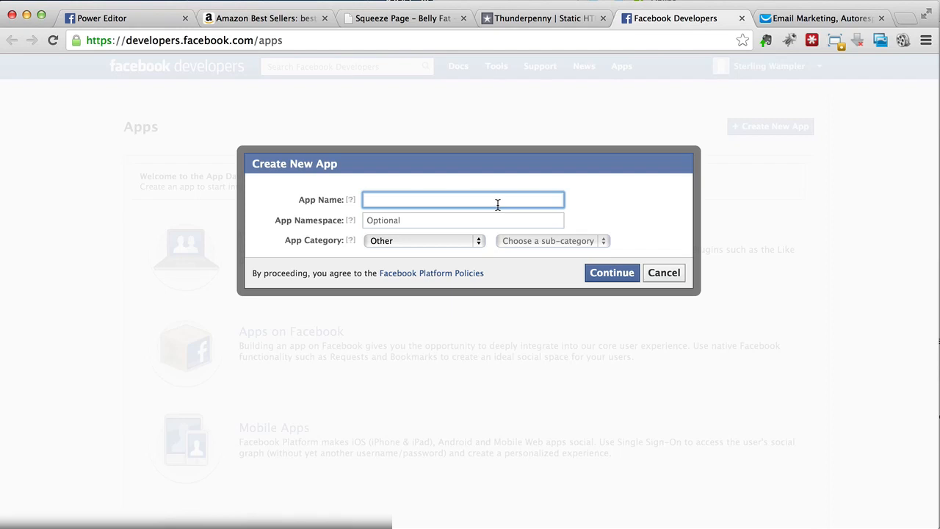
pyautogui.write('Squeeze Page')
pyautogui.click(476, 219)
pyautogui.write('Belly Fat Squeeze Page')
pyautogui.click(383, 243)
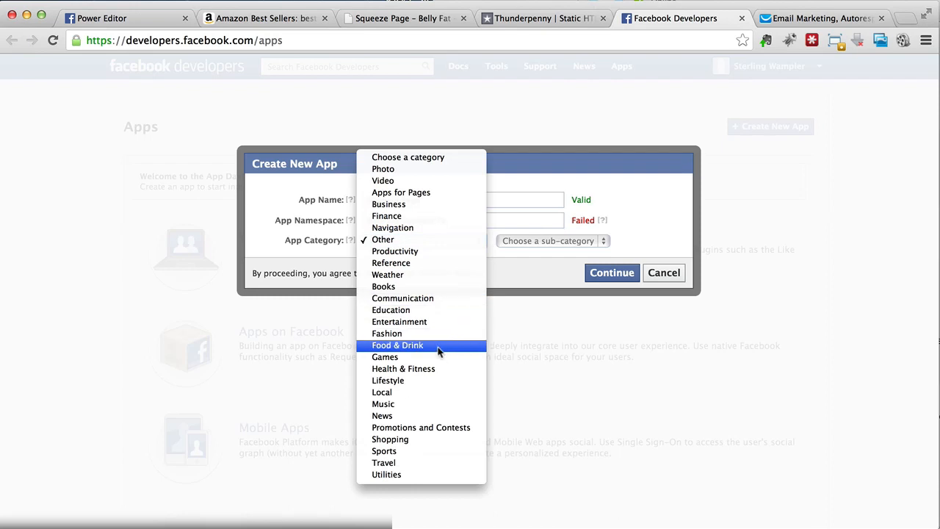
pyautogui.click(434, 368)
# - Replace the app namespace with bellyfatsqpage, keeping Health & Fitness as the app category
pyautogui.moveTo(603, 220)
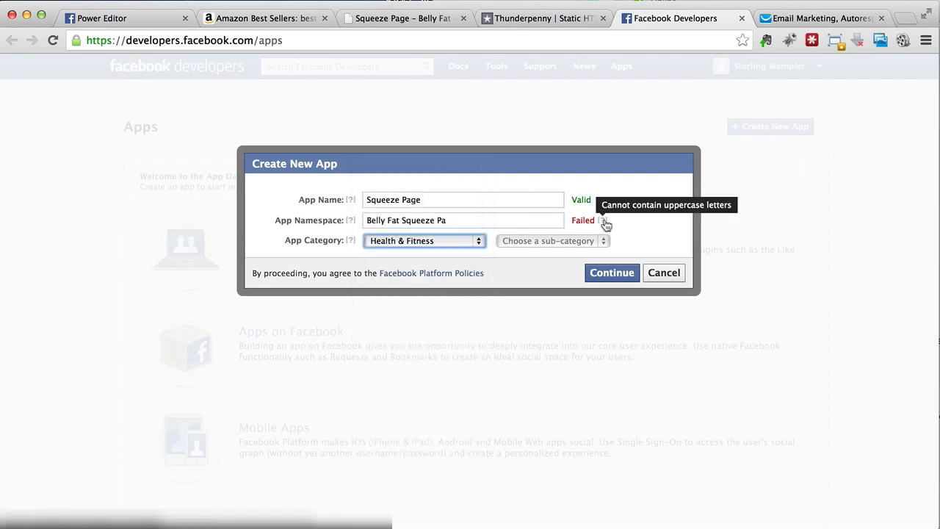
pyautogui.click(453, 223)
pyautogui.press('super+a')
pyautogui.write('bellyfat')
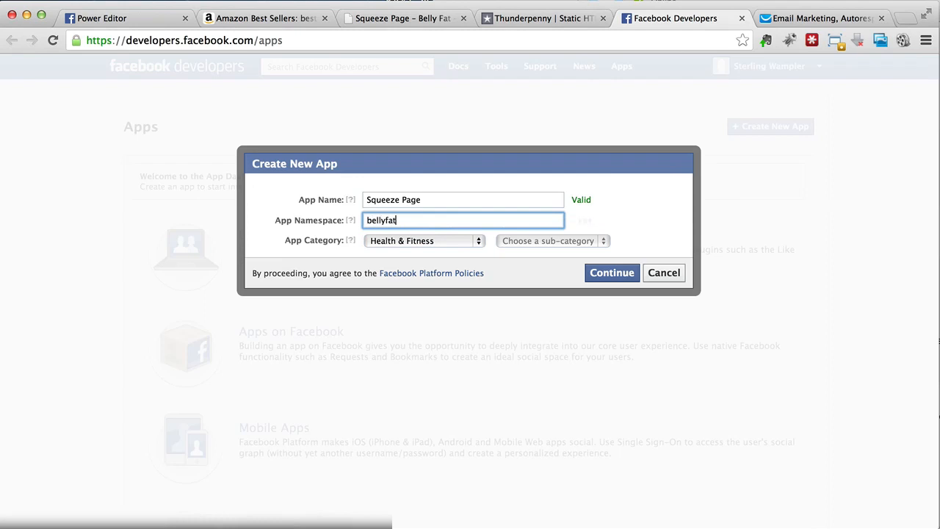
pyautogui.write('sqpage')
pyautogui.click(442, 244)
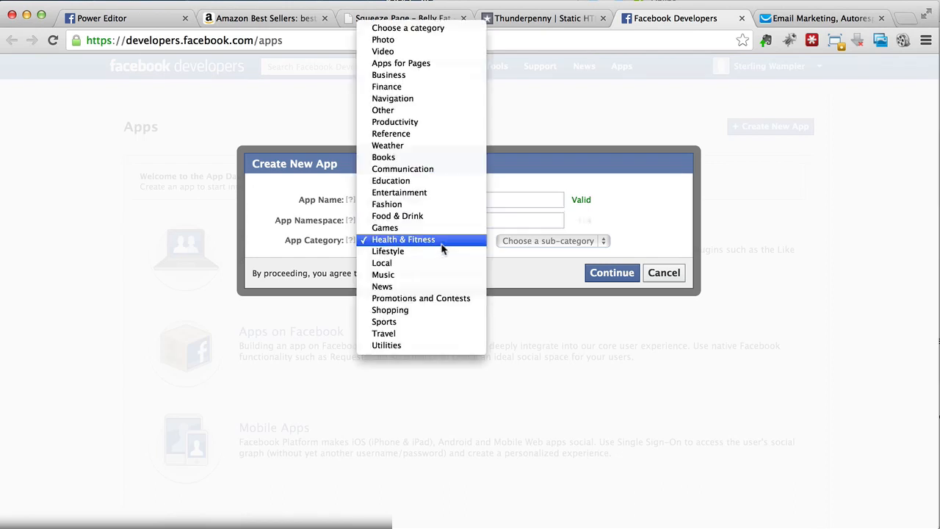
pyautogui.click(441, 248)
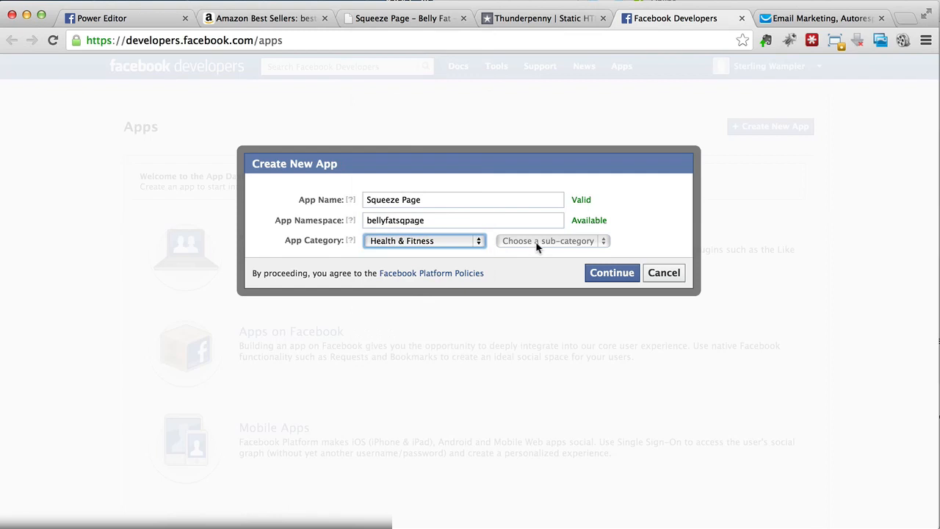
# - Submit the new app and complete the security check by entering both captcha words
pyautogui.click(611, 274)
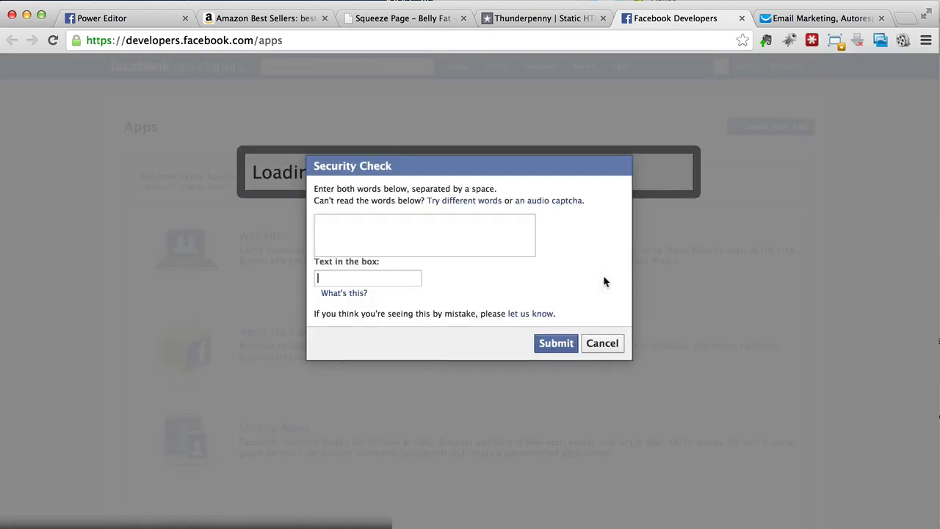
pyautogui.click(402, 279)
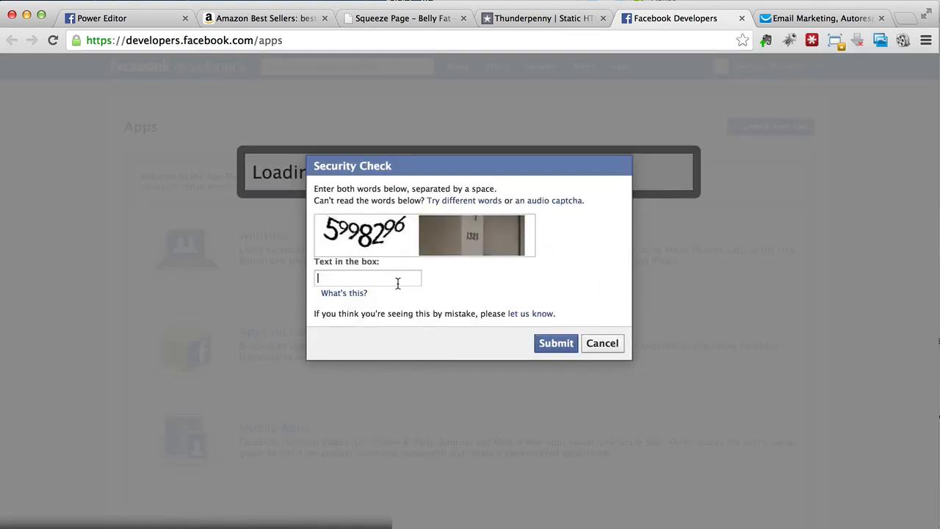
pyautogui.write('59')
pyautogui.write('98296 1321')
pyautogui.click(554, 343)
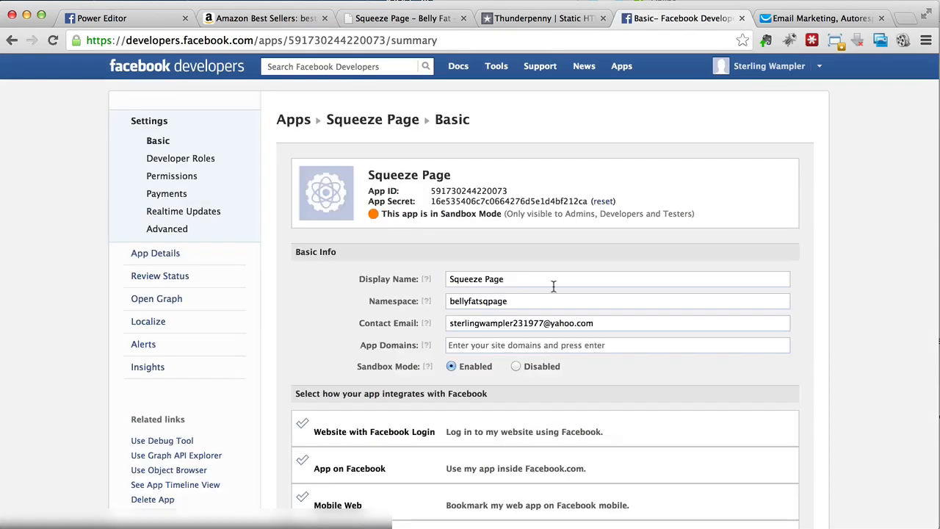
# - Copy the App ID of the Squeeze Page app from Facebook Developers into Thunderpenny's custom icon setup
pyautogui.click(549, 20)
pyautogui.scroll(-3, 239, 308)
pyautogui.click(246, 356)
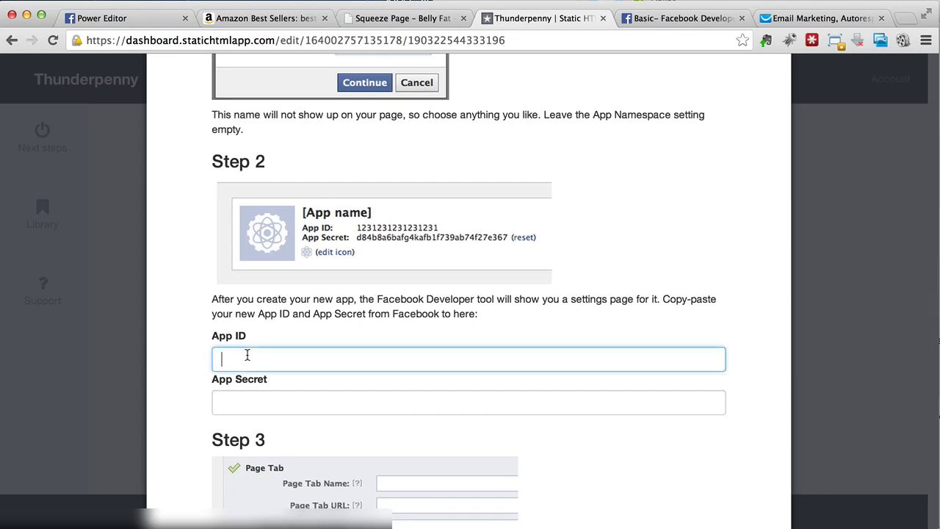
pyautogui.scroll(-2, 378, 237)
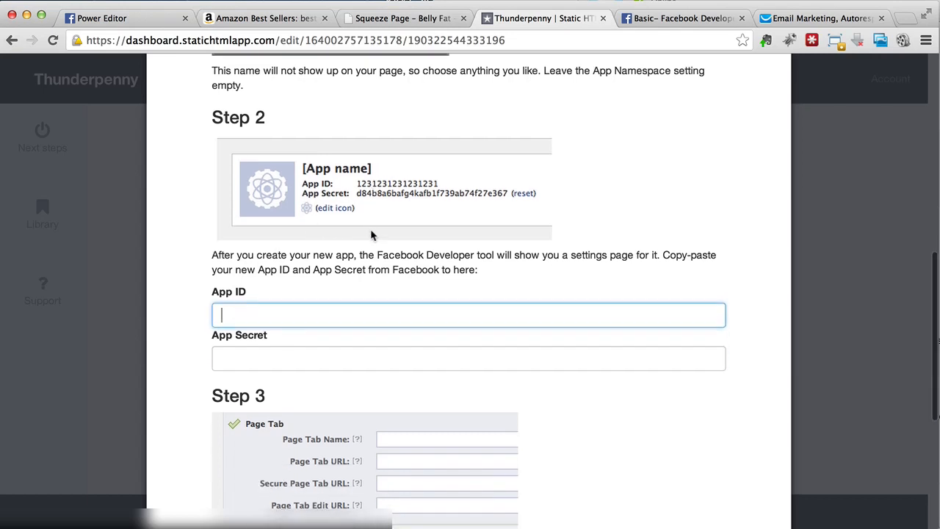
pyautogui.click(664, 19)
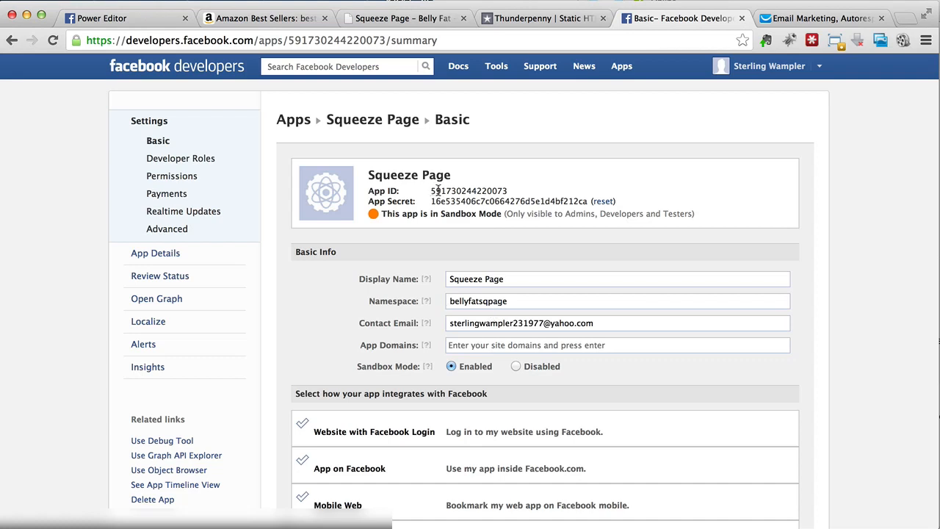
pyautogui.moveTo(432, 190); pyautogui.dragTo(508, 190)
pyautogui.press('super+c')
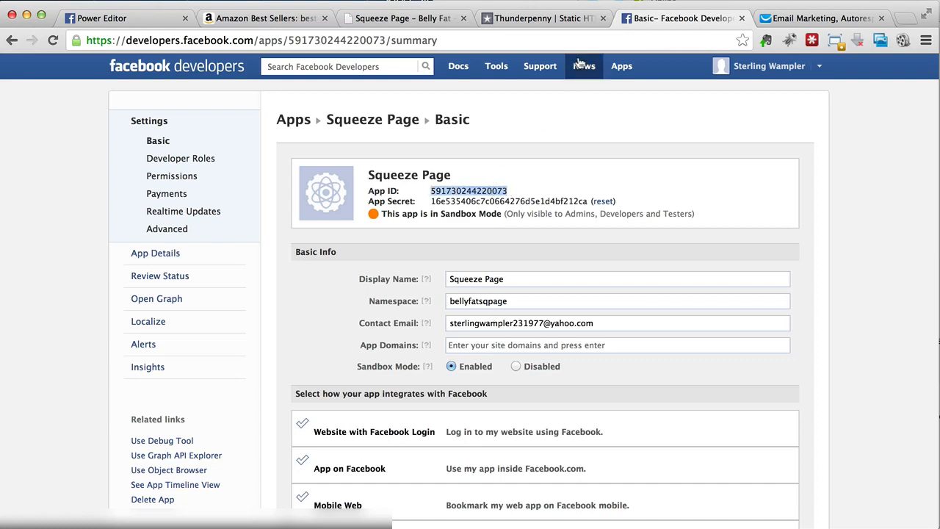
pyautogui.click(541, 19)
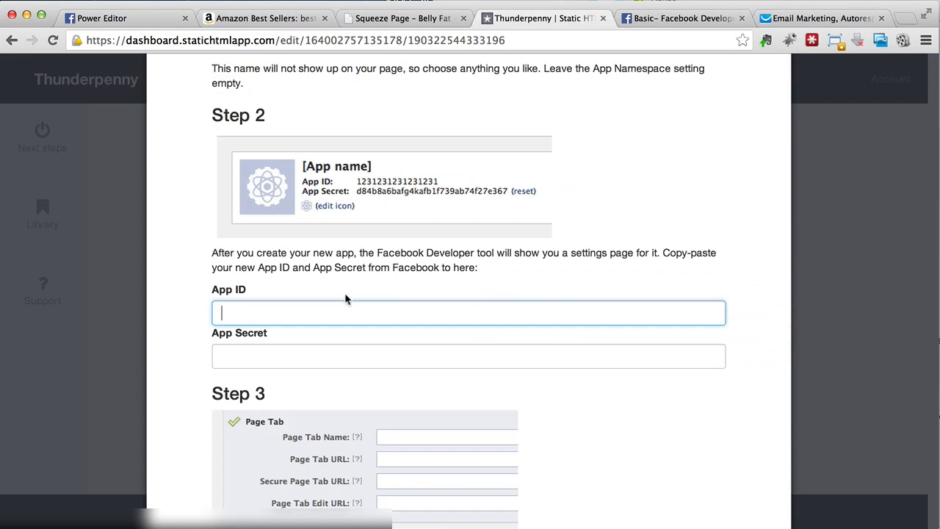
pyautogui.press('super+v')
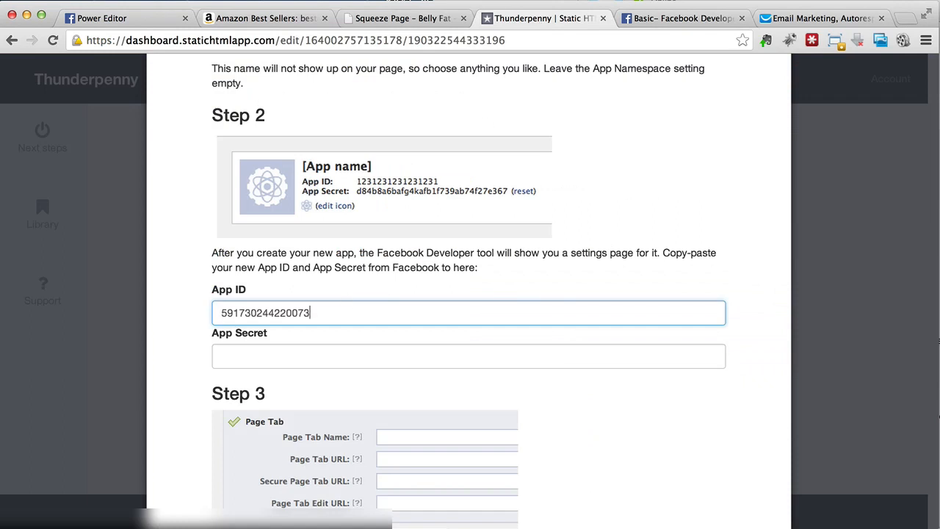
# - Copy the app's App Secret from Facebook Developers into the App Secret field of the Thunderpenny setup
pyautogui.click(646, 20)
pyautogui.moveTo(433, 204); pyautogui.dragTo(586, 199)
pyautogui.press('super+c')
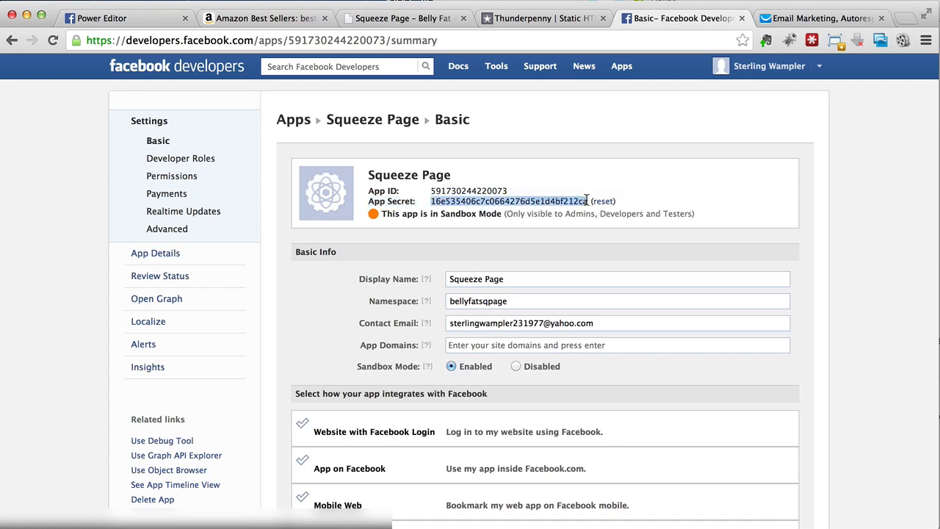
pyautogui.click(543, 19)
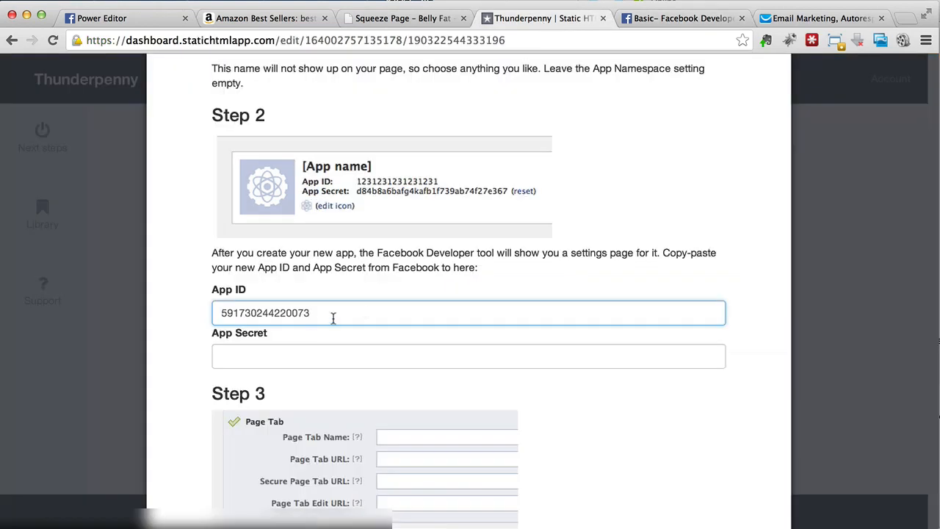
pyautogui.click(300, 355)
pyautogui.press('super+v')
# - Enable the Page Tab integration in the Facebook app's basic settings and name the page tab Belly Fat Loss
pyautogui.scroll(-5, 300, 354)
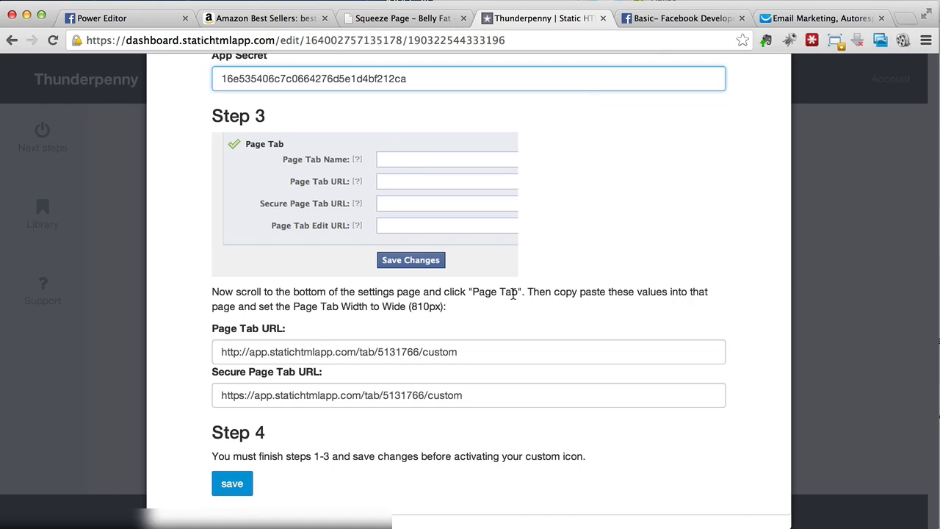
pyautogui.click(676, 18)
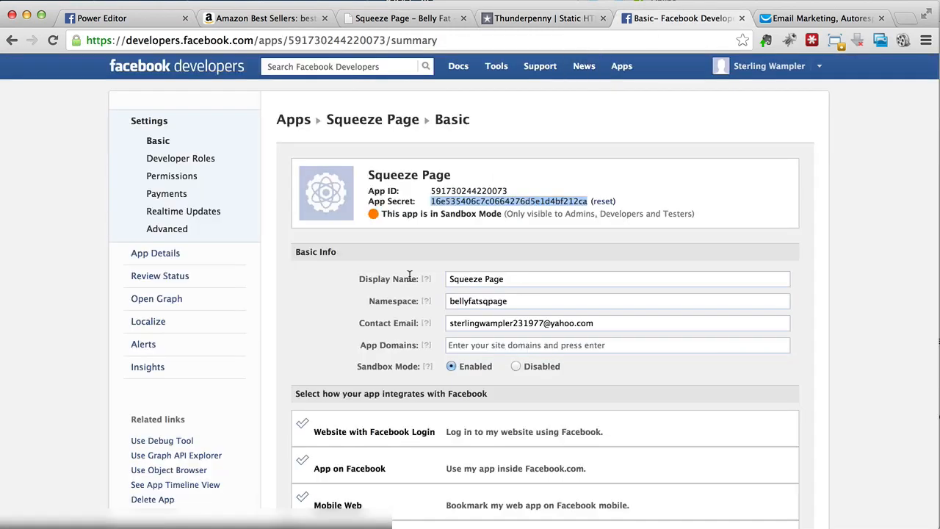
pyautogui.scroll(-5, 409, 278)
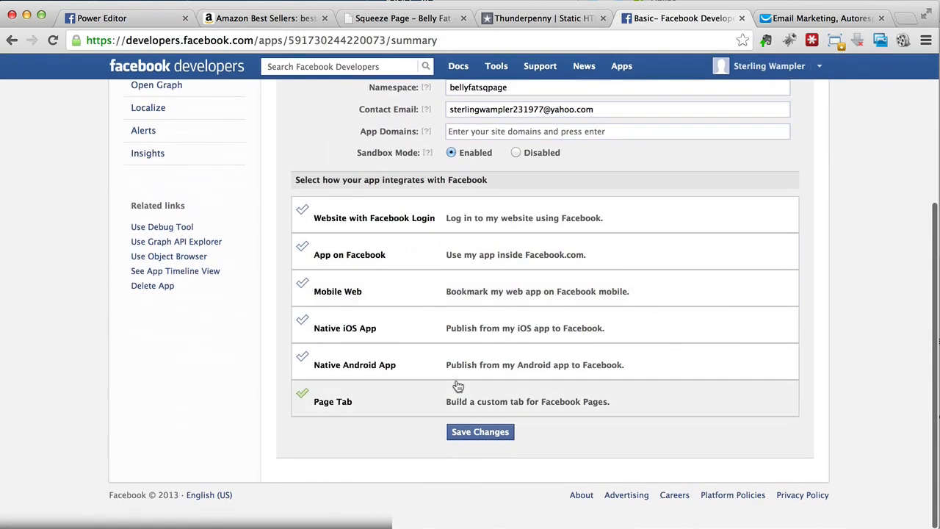
pyautogui.click(460, 403)
pyautogui.scroll(-4, 440, 400)
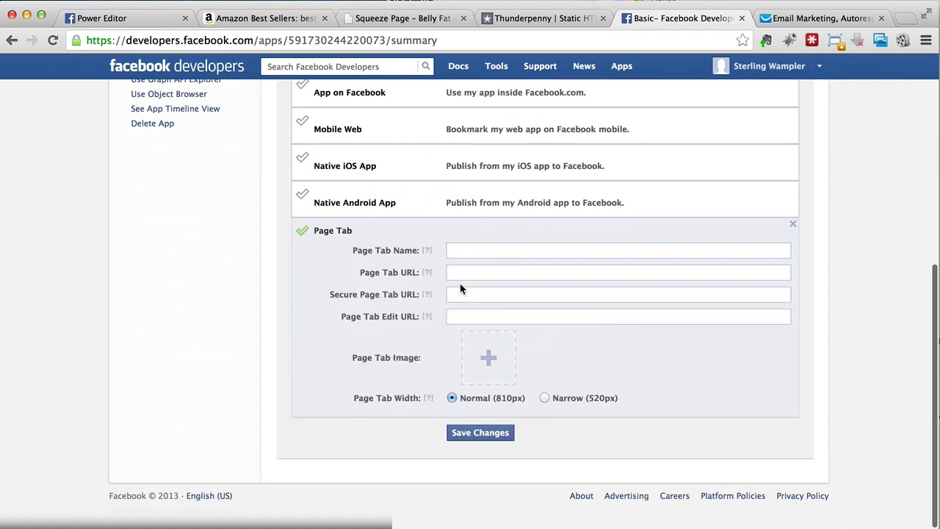
pyautogui.click(483, 249)
pyautogui.write('Bell')
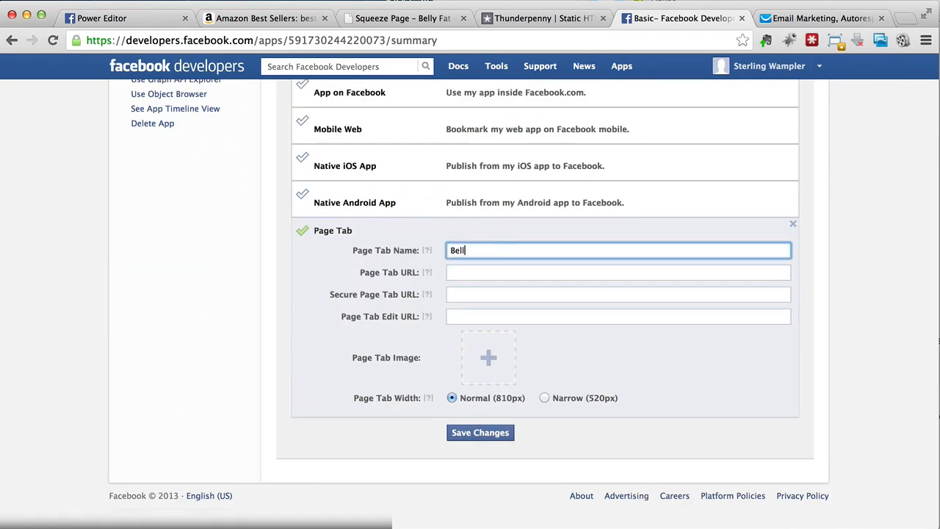
pyautogui.write('y Fat Loss')
pyautogui.press('Tab')
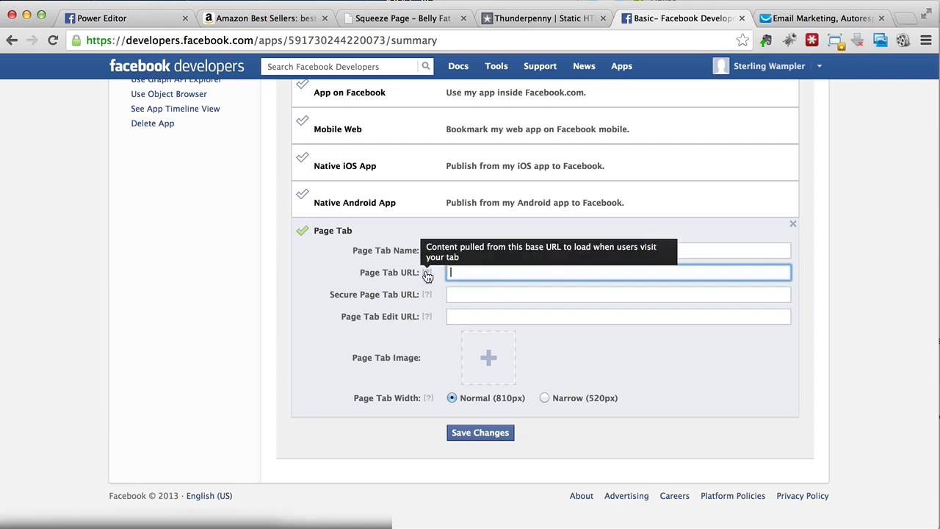
pyautogui.click(543, 19)
pyautogui.click(324, 352)
pyautogui.press('super+c')
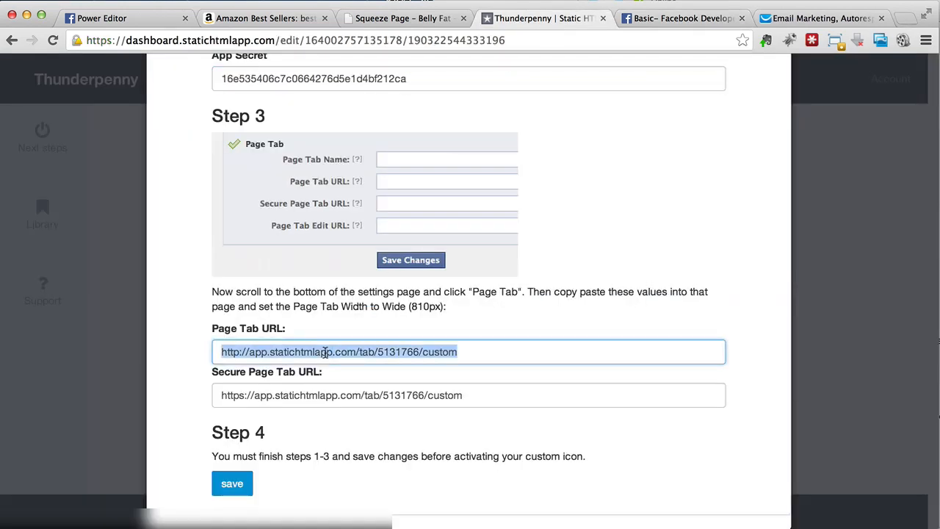
pyautogui.click(668, 20)
pyautogui.press('super+v')
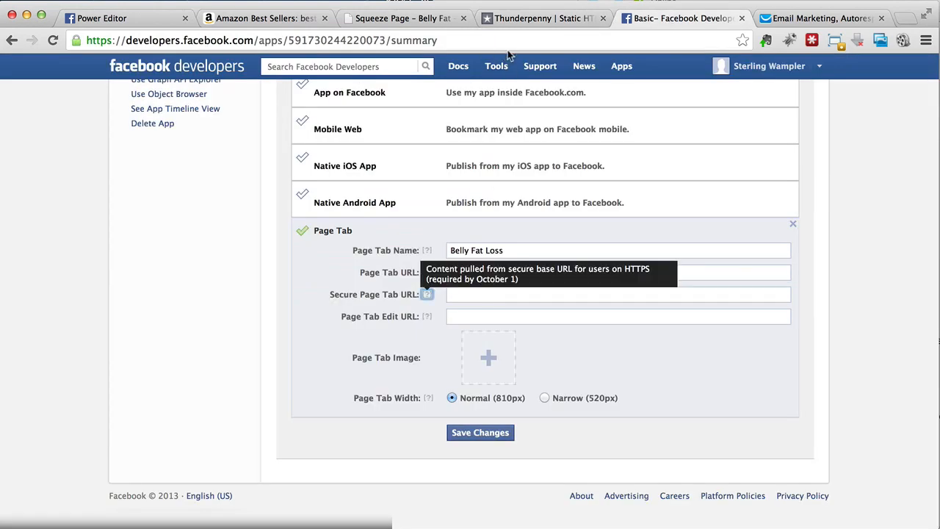
pyautogui.click(540, 18)
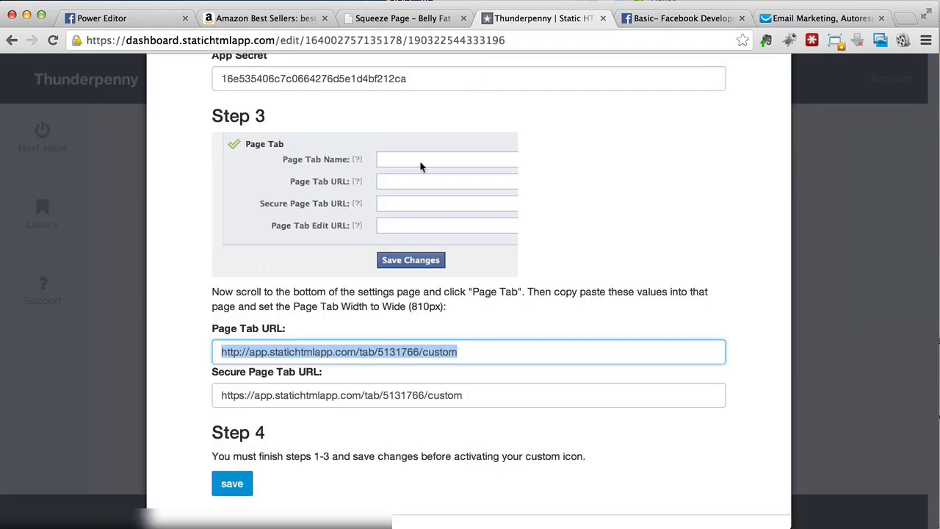
pyautogui.tripleClick(332, 395)
pyautogui.press('super+c')
pyautogui.click(672, 18)
pyautogui.click(506, 294)
pyautogui.press('super+v')
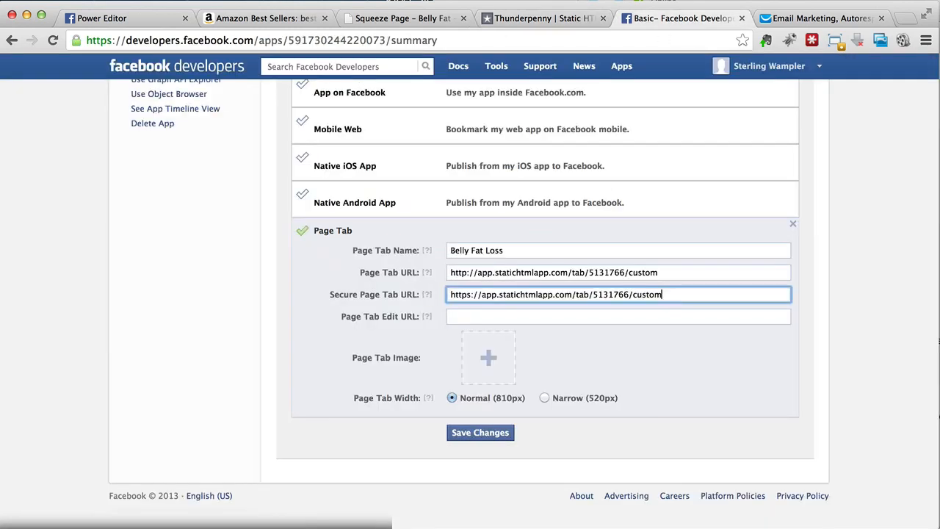
# - Upload the image of an overweight figure on a scale as the page tab image and save the app settings
pyautogui.moveTo(488, 360)
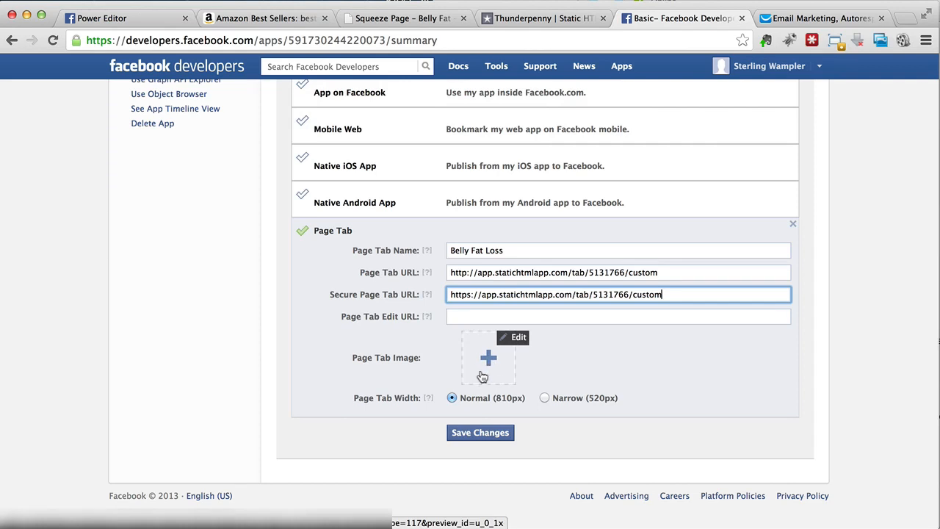
pyautogui.click(481, 372)
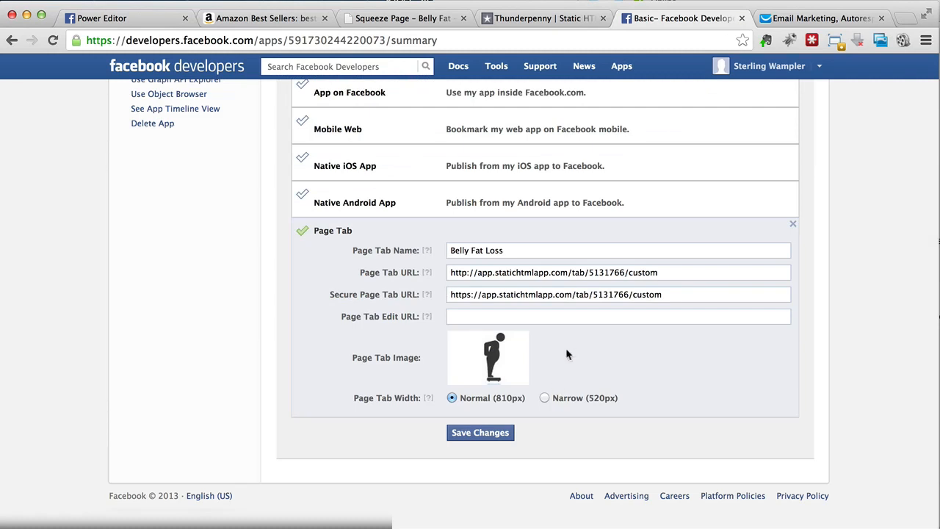
pyautogui.moveTo(506, 363)
pyautogui.click(470, 439)
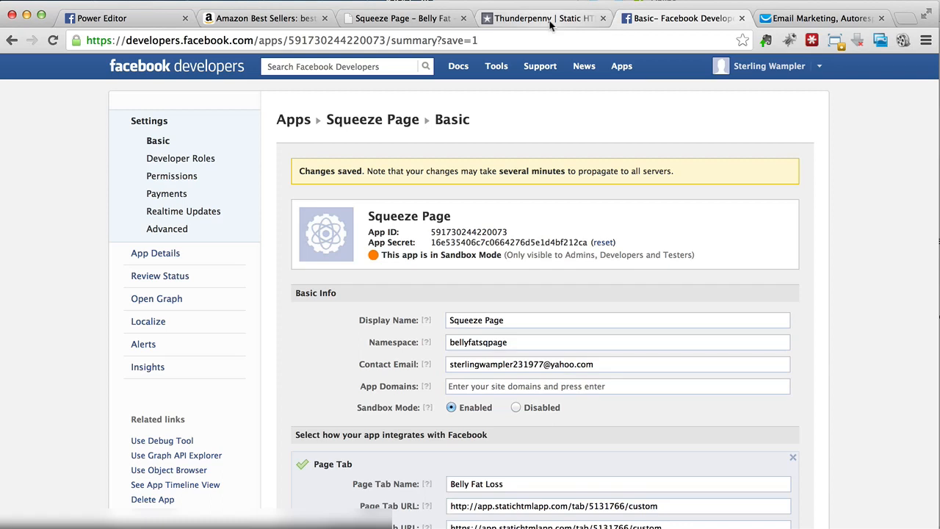
# - Save the custom icon setup in Thunderpenny and activate the custom icon for the page tab
pyautogui.click(549, 22)
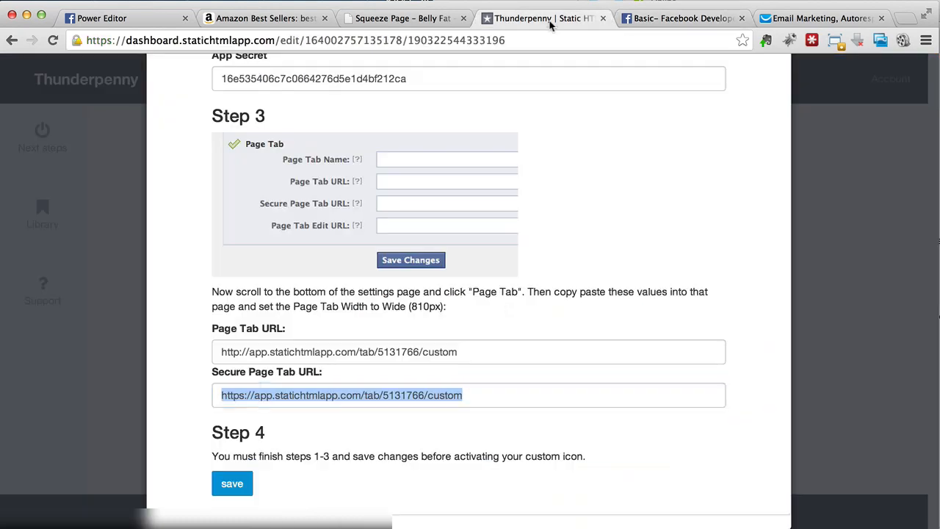
pyautogui.scroll(-1, 404, 367)
pyautogui.click(241, 457)
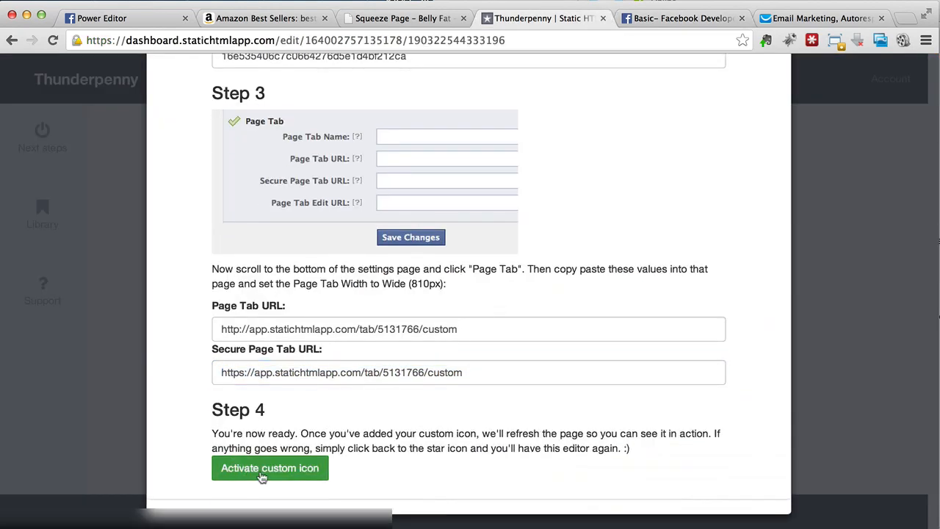
pyautogui.click(261, 474)
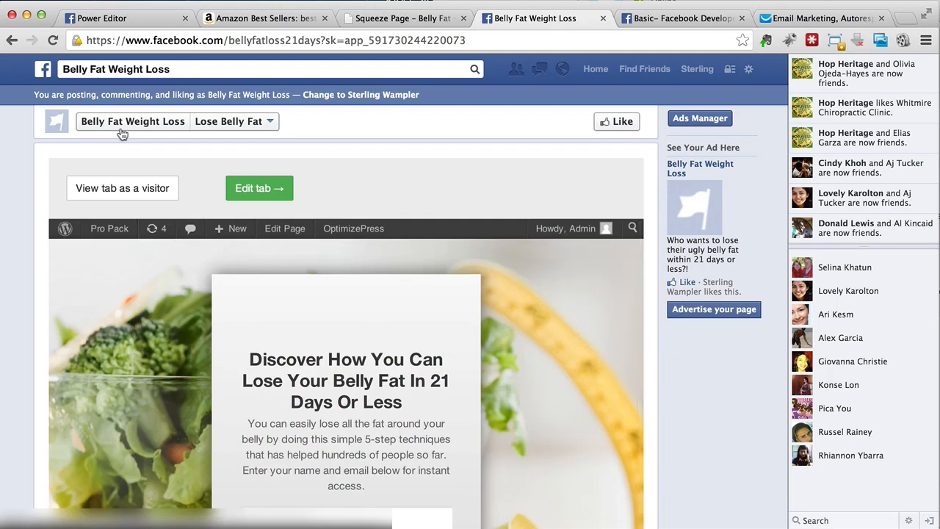
# - Open the Belly Fat Weight Loss page's timeline, skip the profile picture setup, and check the tab icons
pyautogui.click(122, 133)
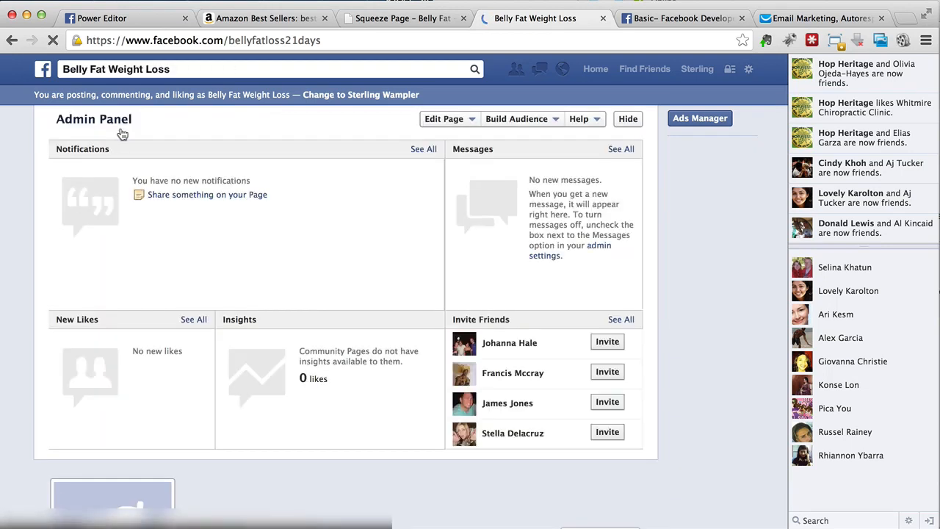
pyautogui.scroll(-3, 382, 308)
pyautogui.scroll(-1, 411, 307)
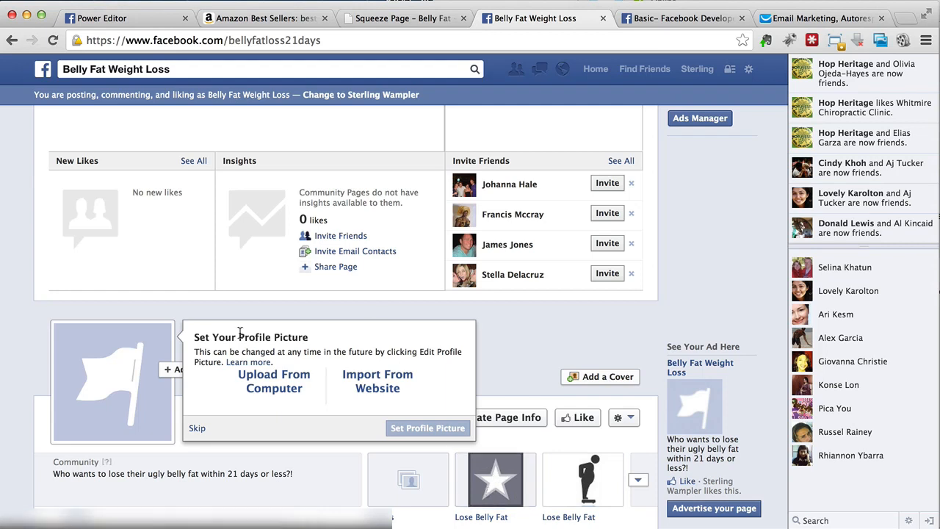
pyautogui.click(197, 428)
pyautogui.scroll(-4, 396, 371)
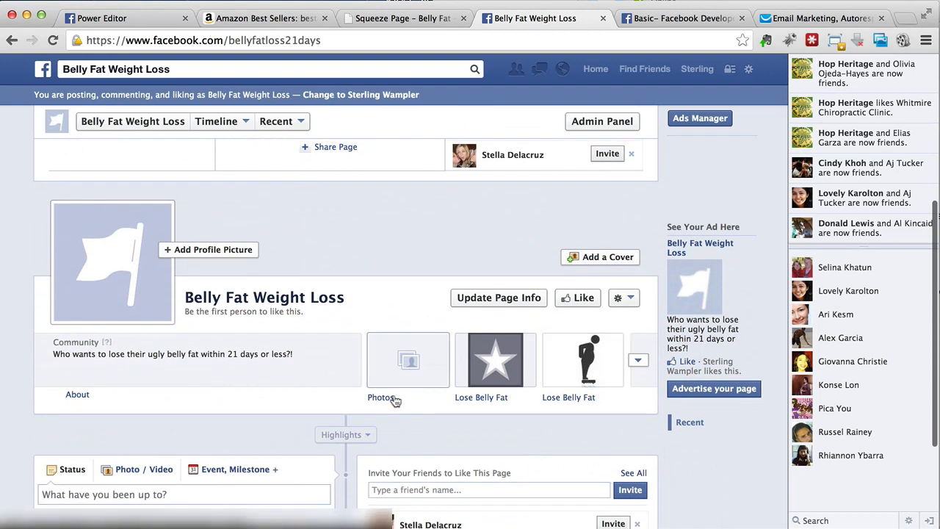
pyautogui.scroll(2, 392, 399)
pyautogui.scroll(1, 386, 379)
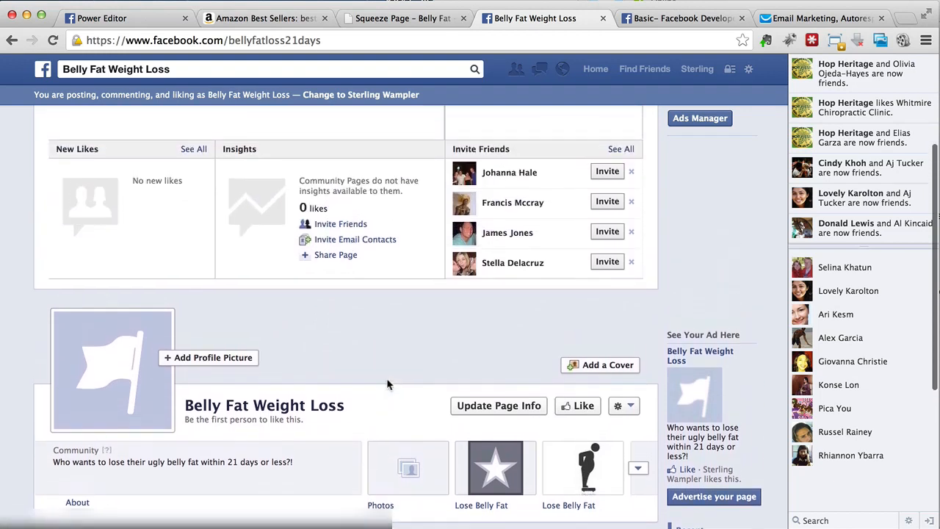